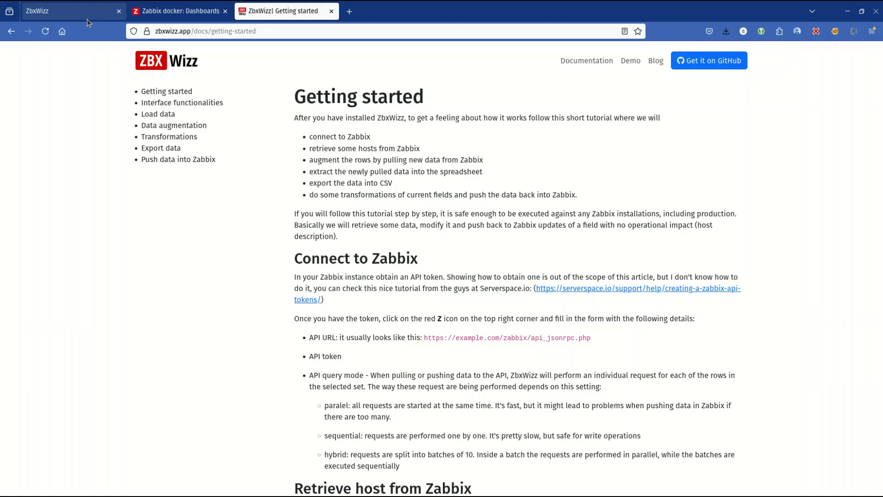
# Step: Switch to ZbxWizz and view the Zabbix connection settings
pyautogui.click(87, 19)
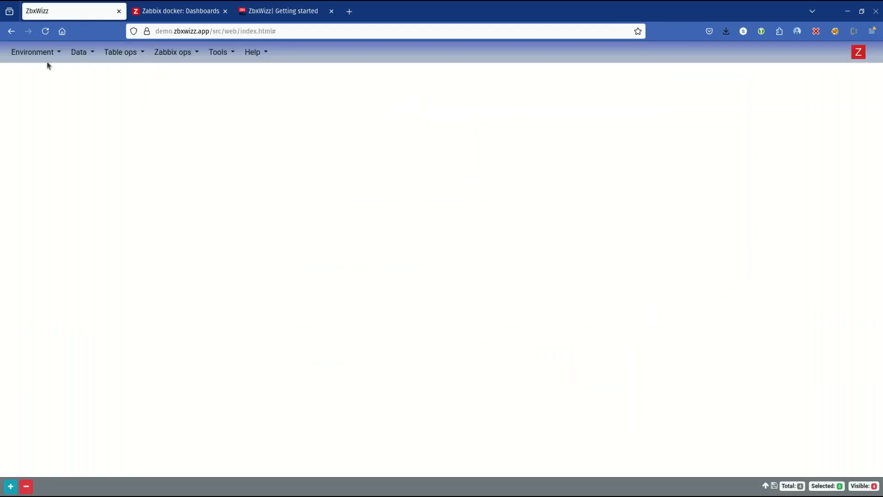
pyautogui.click(858, 53)
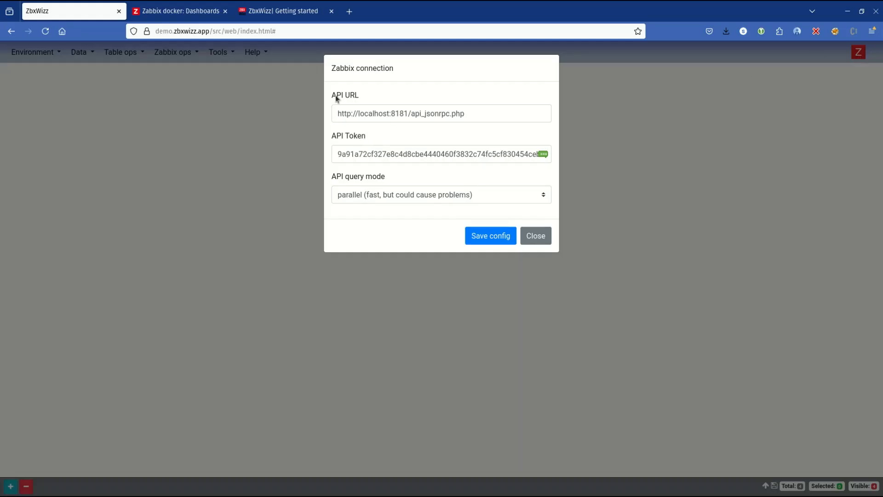
pyautogui.click(522, 236)
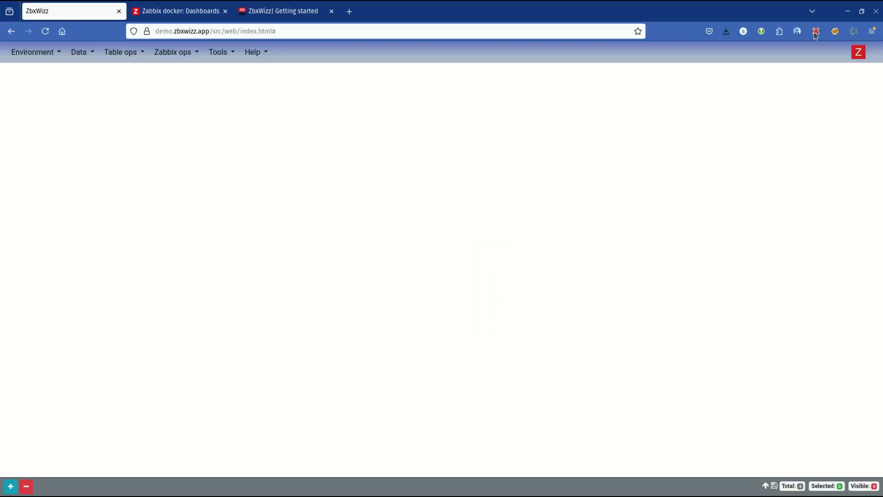
# Step: Review the API URL, API token and API query mode in the Zabbix connection settings, and save the configuration
pyautogui.click(857, 53)
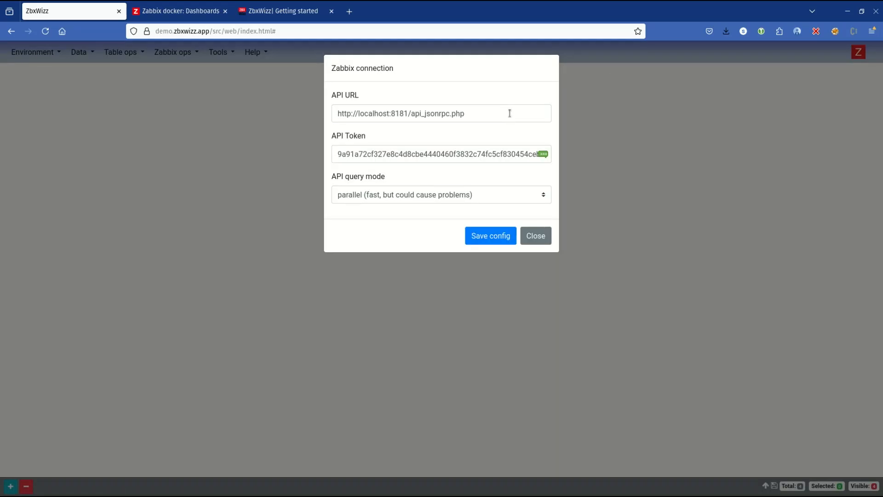
pyautogui.moveTo(509, 113); pyautogui.dragTo(290, 110)
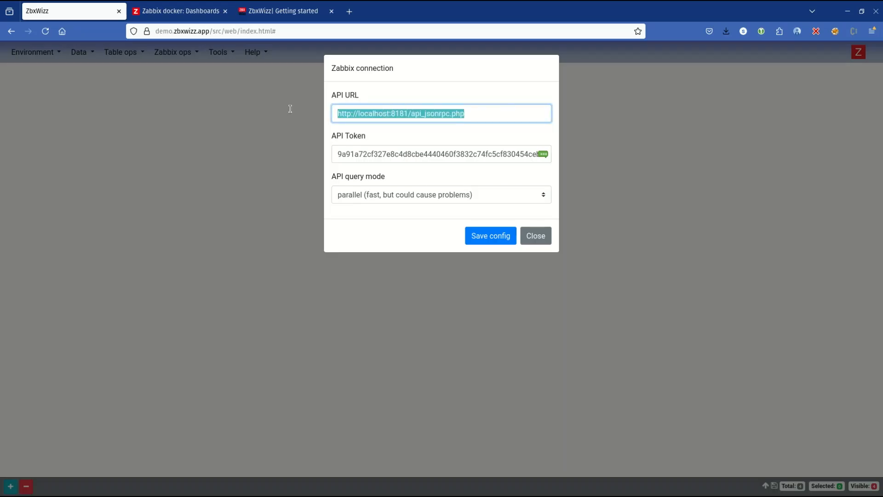
pyautogui.click(372, 113)
pyautogui.doubleClick(371, 113)
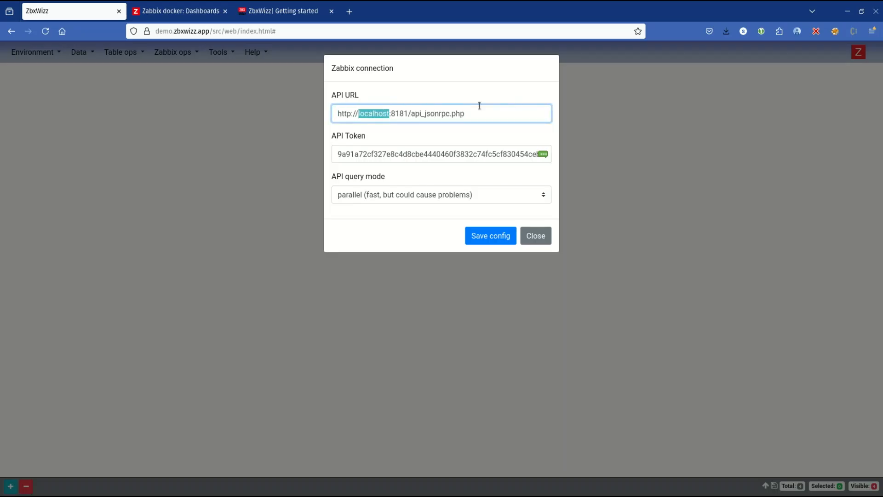
pyautogui.click(373, 154)
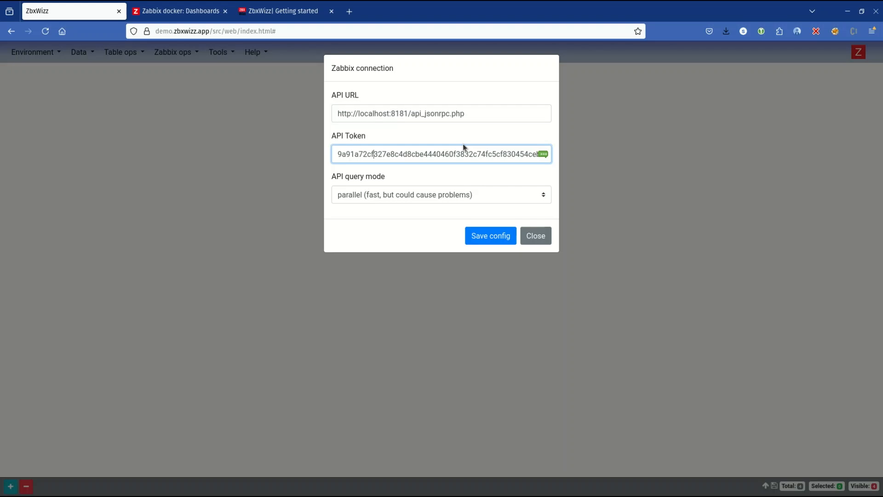
pyautogui.moveTo(337, 176)
pyautogui.mouseDown()
pyautogui.moveTo(402, 178)
pyautogui.moveTo(332, 179)
pyautogui.mouseUp()
pyautogui.click(402, 179)
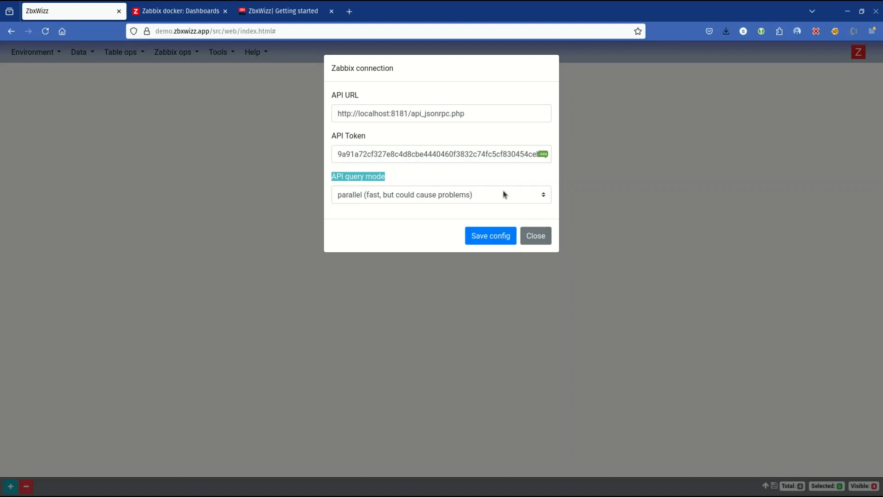
pyautogui.click(387, 186)
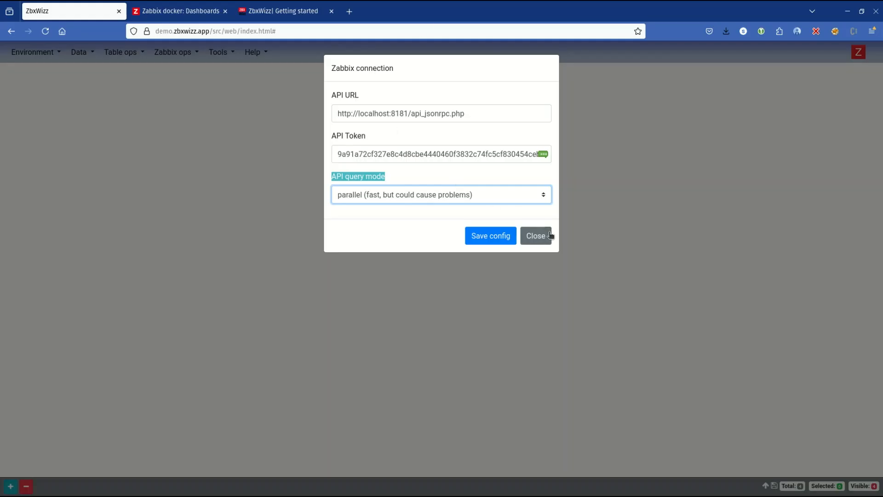
pyautogui.click(491, 235)
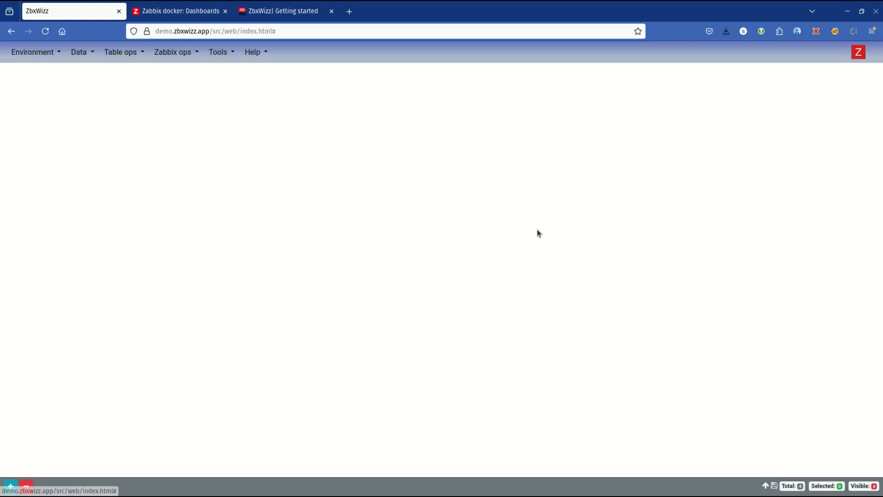
pyautogui.click(859, 55)
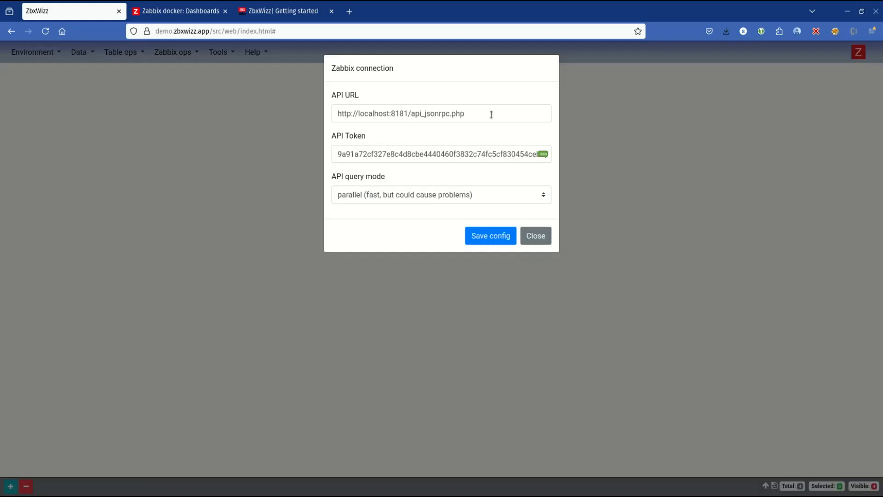
pyautogui.click(478, 120)
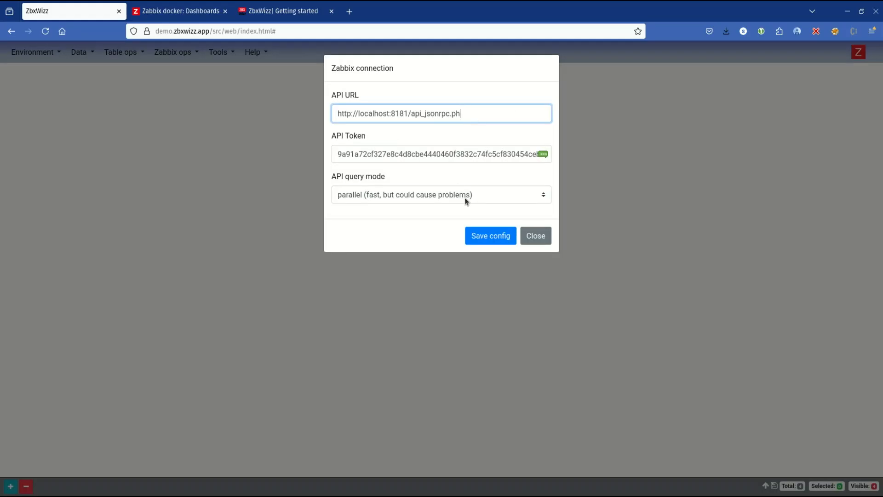
pyautogui.click(486, 236)
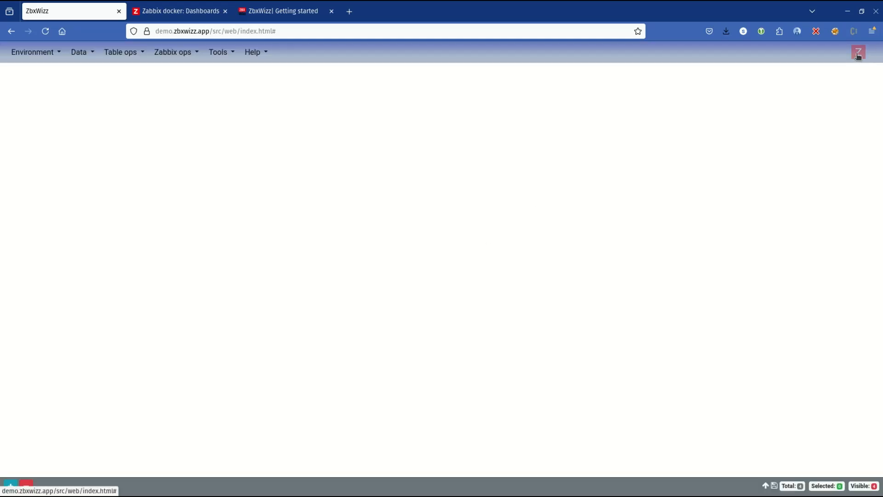
pyautogui.click(861, 54)
pyautogui.click(495, 113)
pyautogui.write('p')
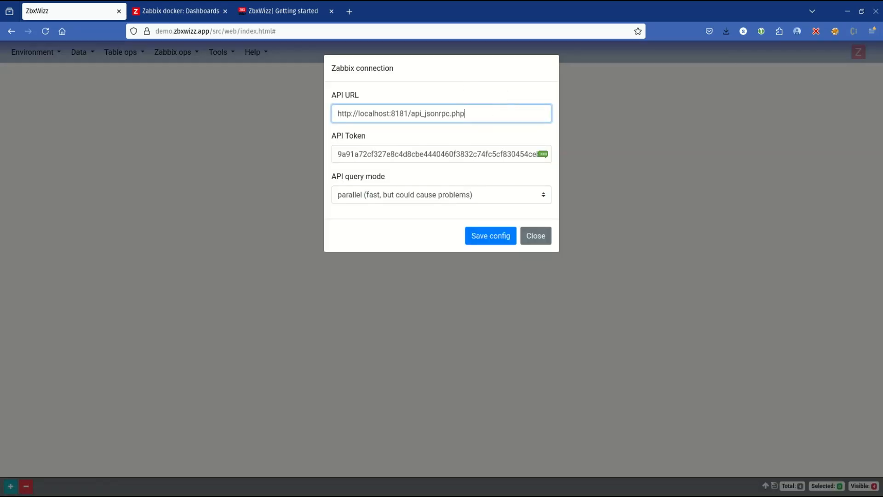
pyautogui.click(493, 236)
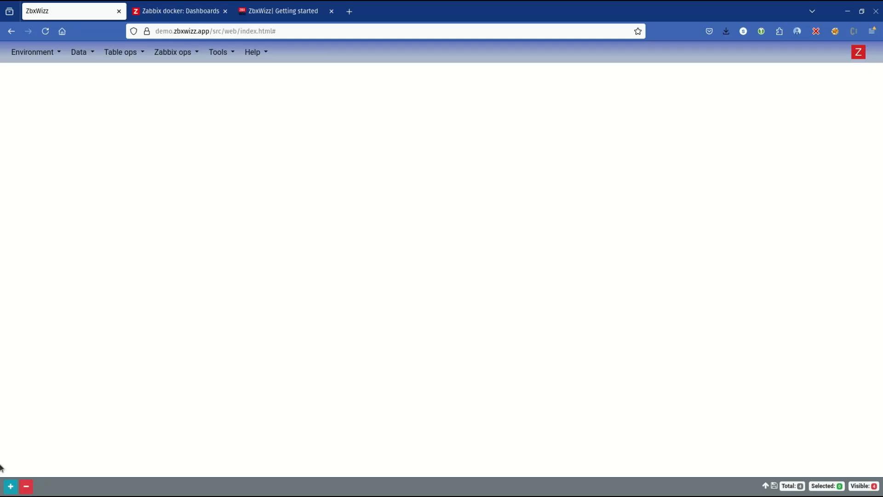
# Step: Create a new sheet and open the data import from Zabbix for it
pyautogui.click(14, 486)
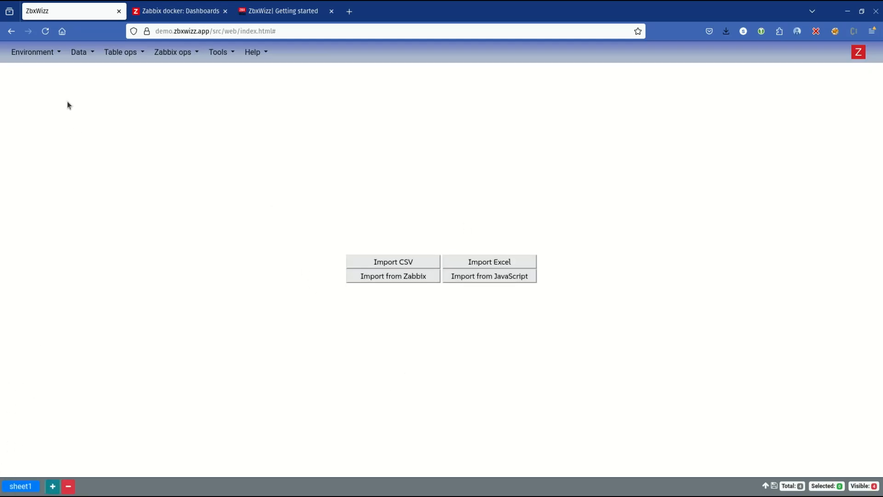
pyautogui.click(87, 51)
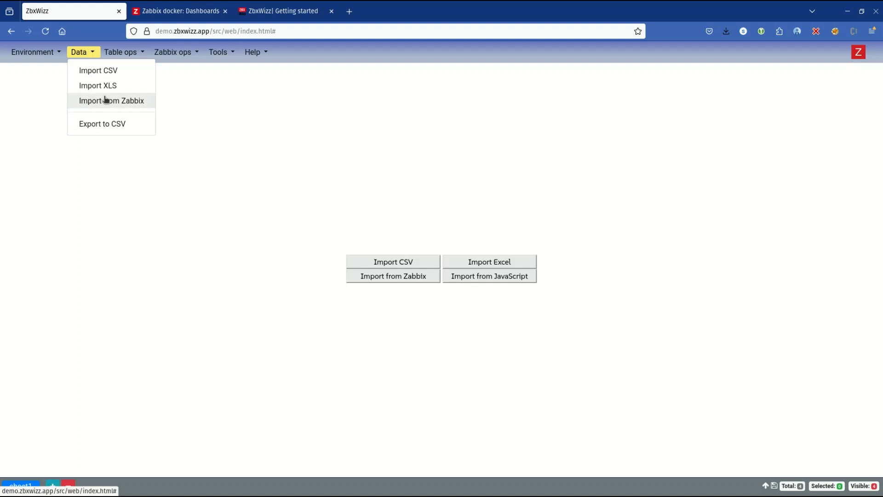
pyautogui.click(370, 277)
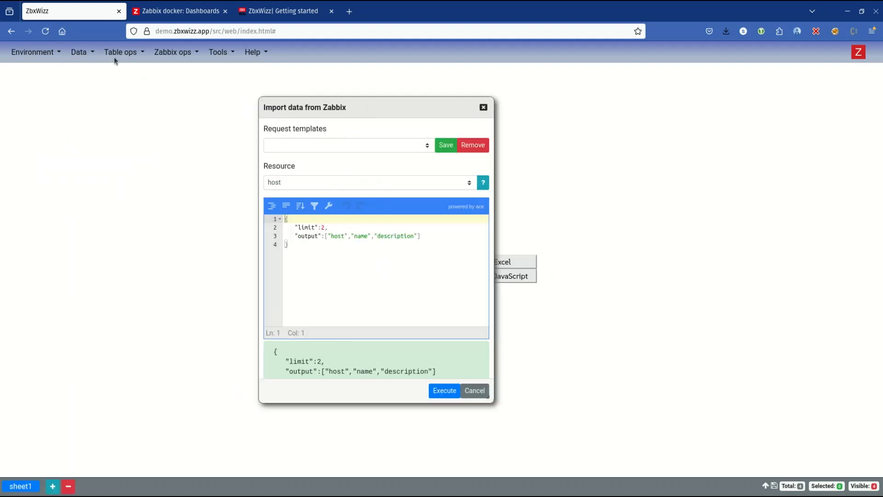
# Step: Look up the sample host request under "Retrieve host from Zabbix" in the Getting started documentation, and return to the import dialog
pyautogui.click(266, 16)
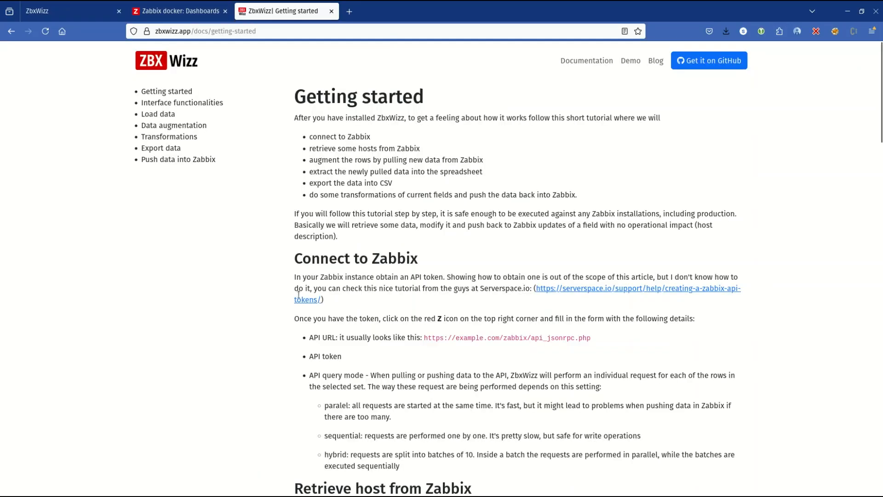
pyautogui.scroll(-3, 369, 211)
pyautogui.scroll(-2, 369, 211)
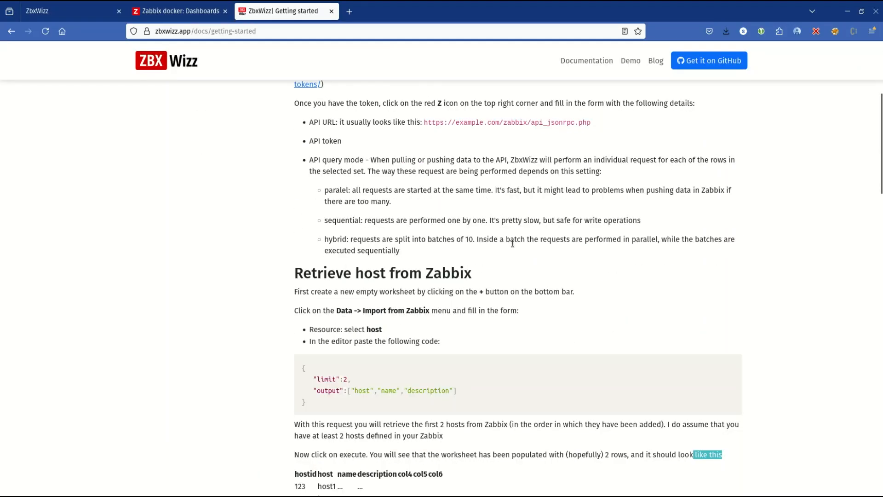
pyautogui.moveTo(322, 410); pyautogui.dragTo(298, 369)
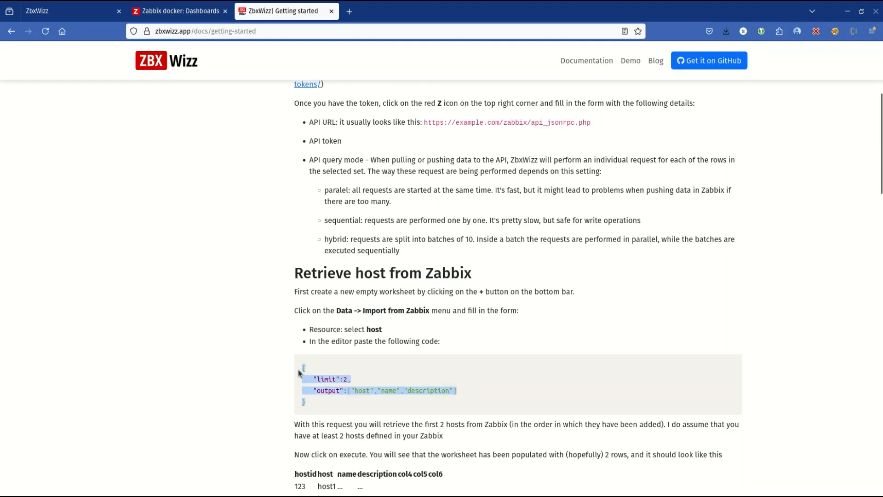
pyautogui.click(494, 406)
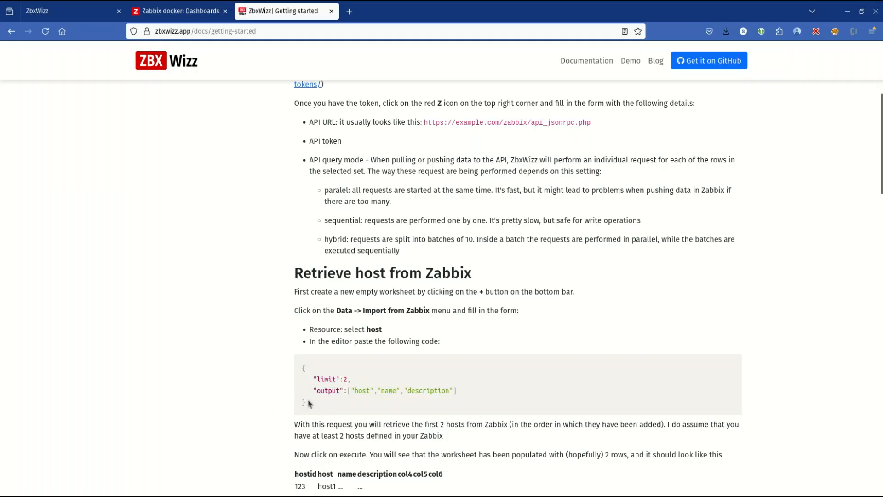
pyautogui.moveTo(310, 404); pyautogui.dragTo(288, 357)
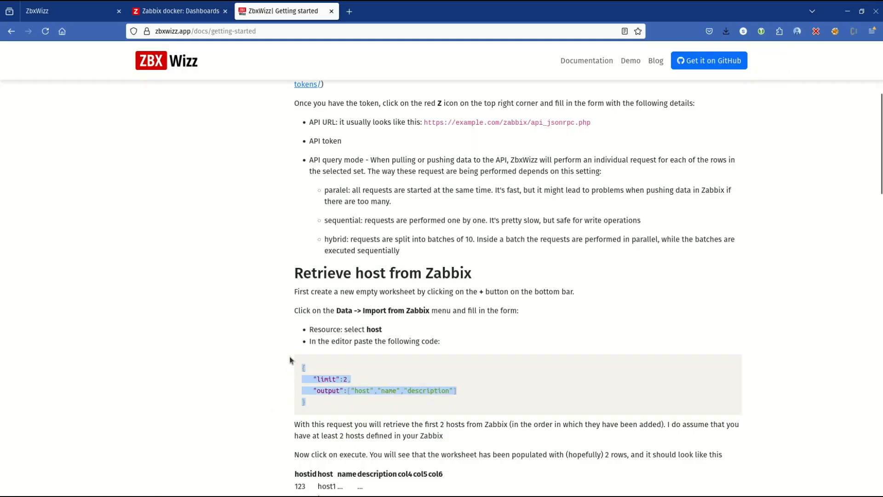
pyautogui.click(76, 17)
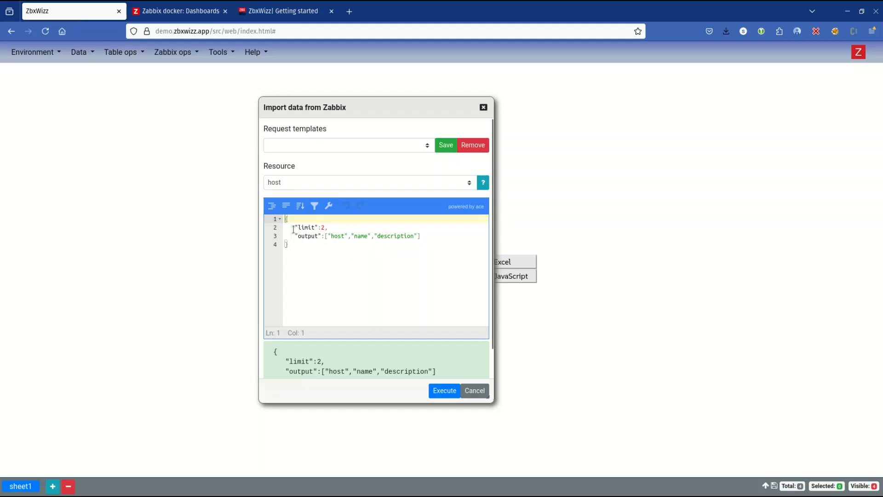
# Step: Examine the limit and the output fields host, name and description in the import request
pyautogui.moveTo(291, 228); pyautogui.dragTo(429, 235)
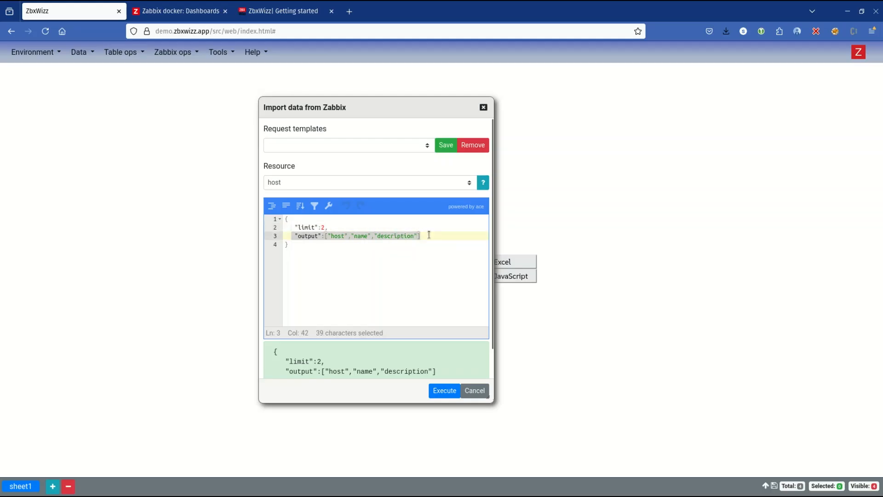
pyautogui.doubleClick(338, 235)
pyautogui.doubleClick(360, 235)
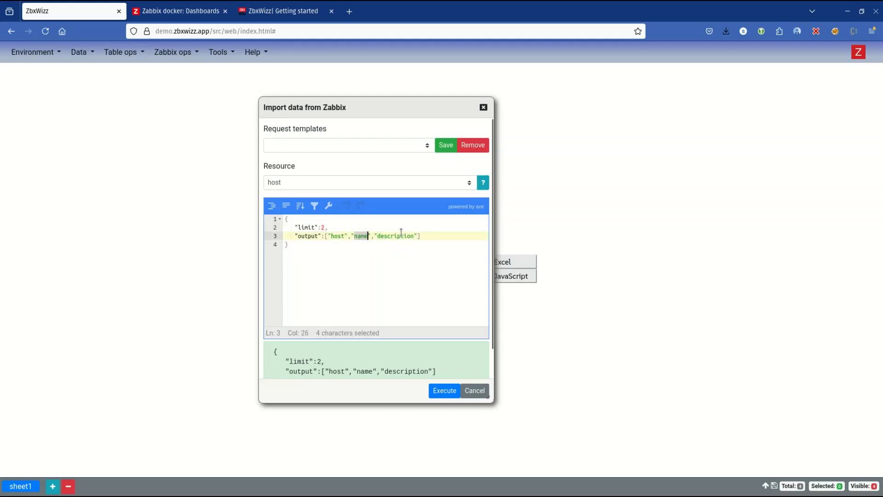
pyautogui.doubleClick(398, 235)
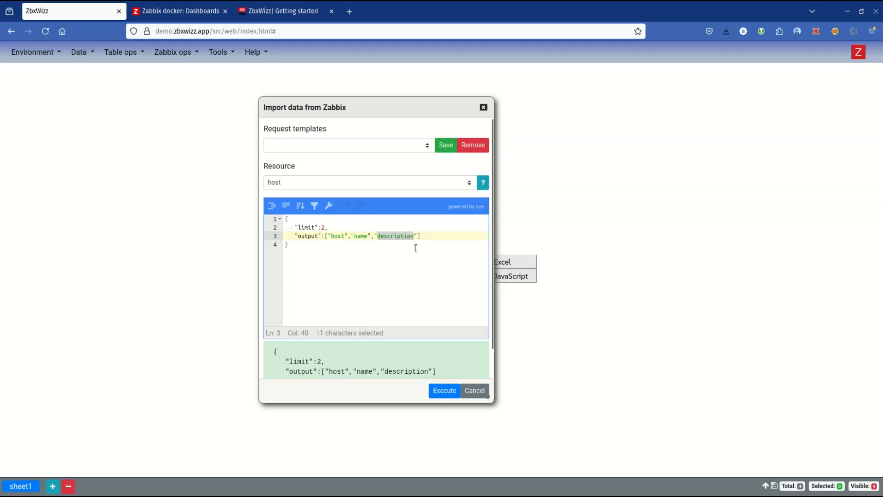
pyautogui.click(430, 245)
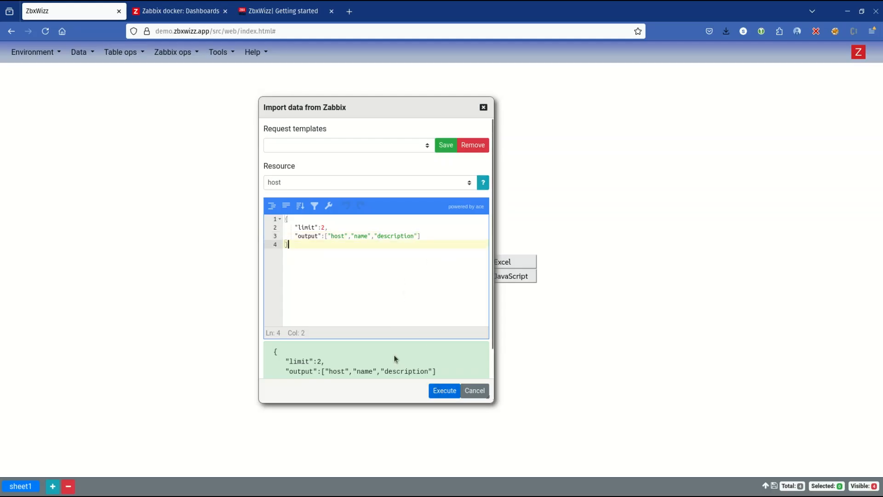
# Step: Append the invalid text "dsffds" after the request's closing brace and try to execute the import
pyautogui.scroll(-1, 368, 357)
pyautogui.moveTo(274, 322)
pyautogui.mouseDown()
pyautogui.moveTo(298, 357)
pyautogui.moveTo(273, 319)
pyautogui.mouseUp()
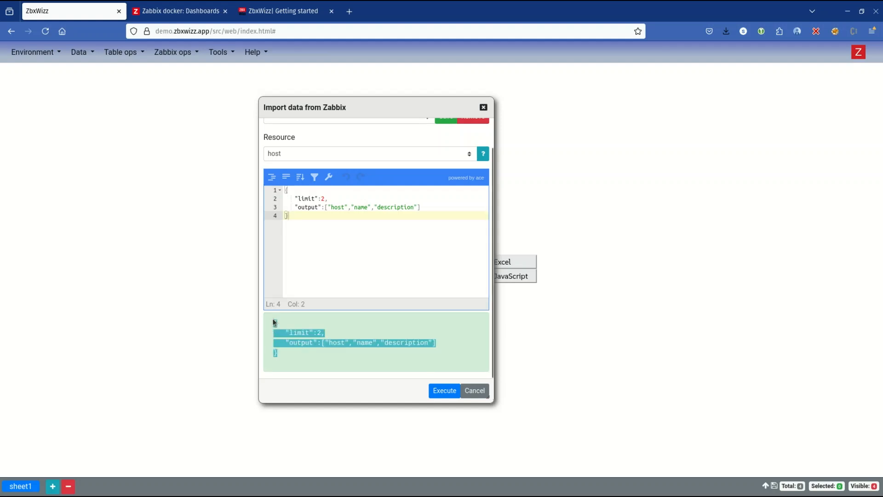
pyautogui.click(371, 214)
pyautogui.write('dsffds')
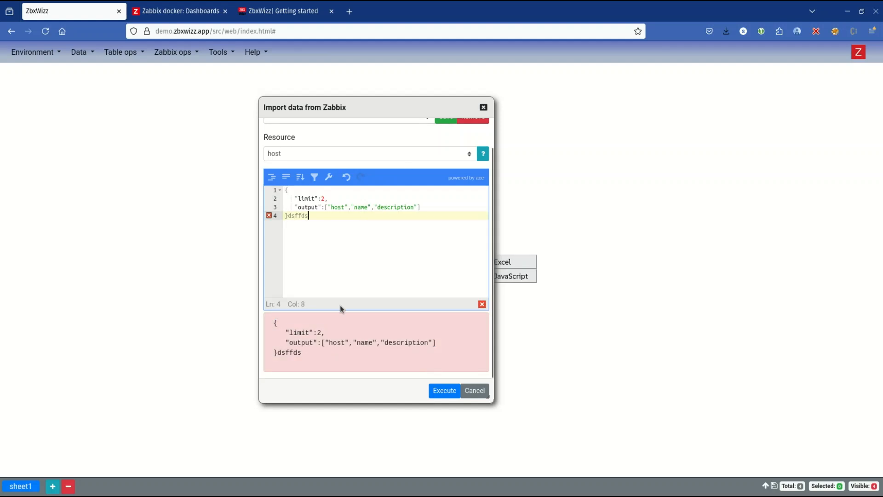
pyautogui.doubleClick(305, 216)
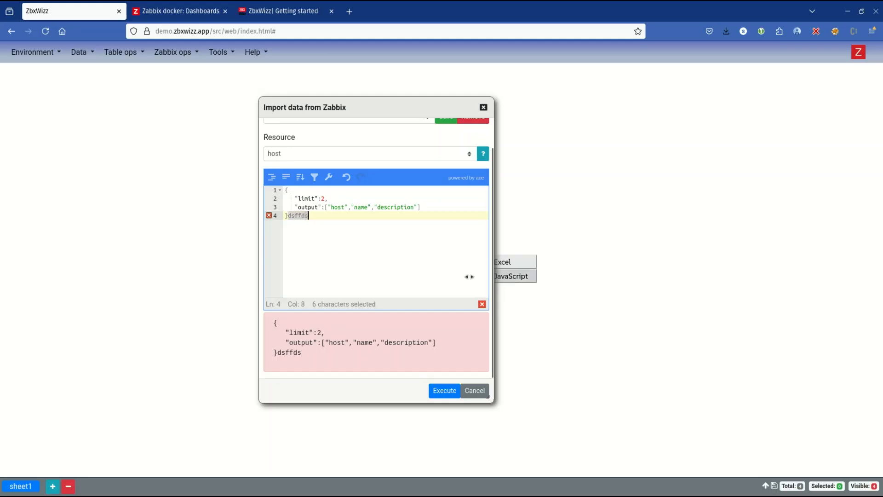
pyautogui.click(438, 391)
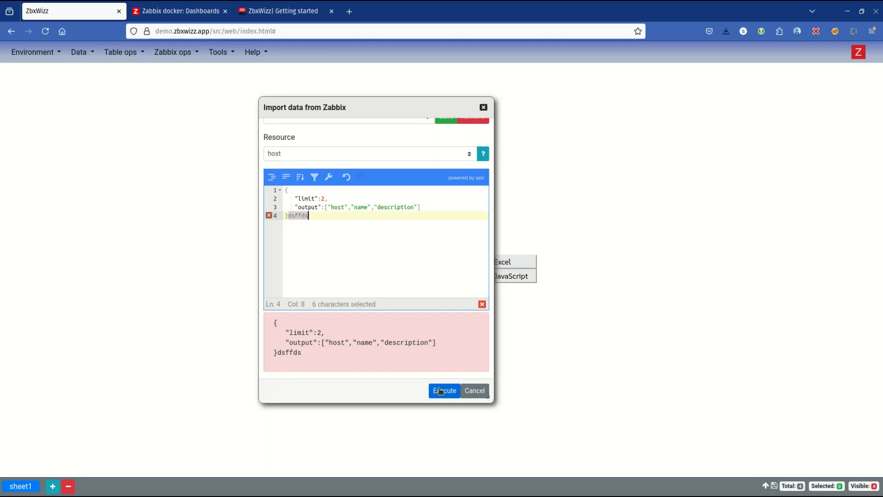
pyautogui.click(542, 96)
# Step: Remove the trailing "dsffds" from the request and execute the host import into the sheet
pyautogui.press('BackSpace')
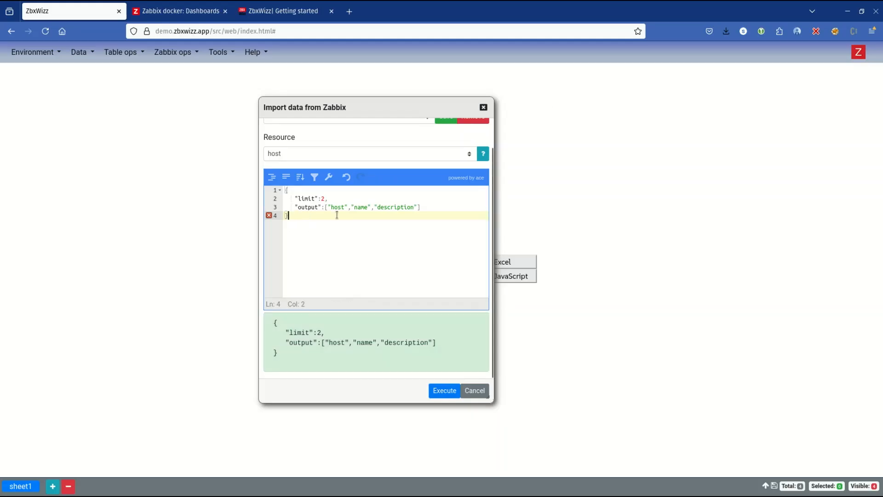
pyautogui.click(436, 390)
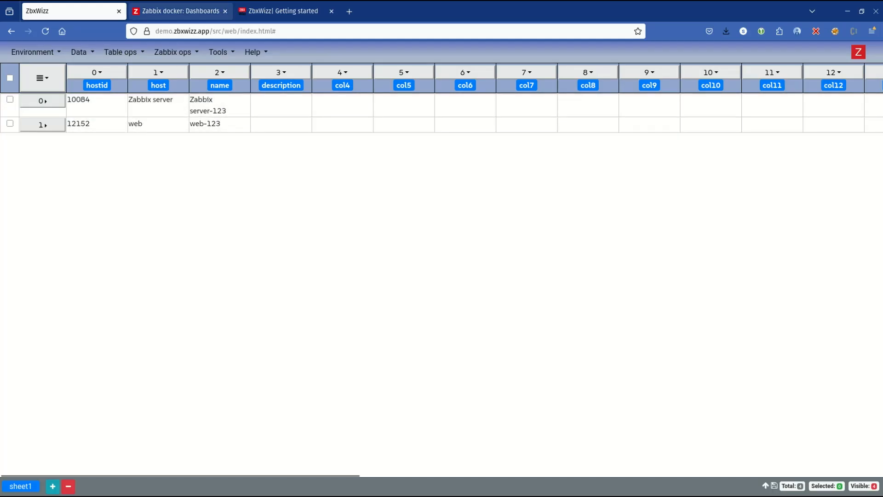
# Step: Look up the configured hosts in the Zabbix frontend's host list, and return to the ZbxWizz sheet
pyautogui.click(184, 11)
pyautogui.click(283, 11)
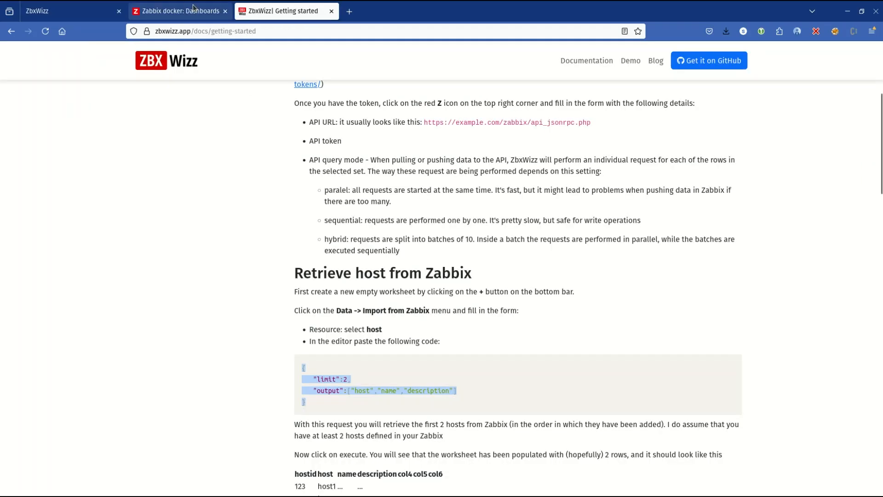
pyautogui.click(179, 11)
pyautogui.click(58, 197)
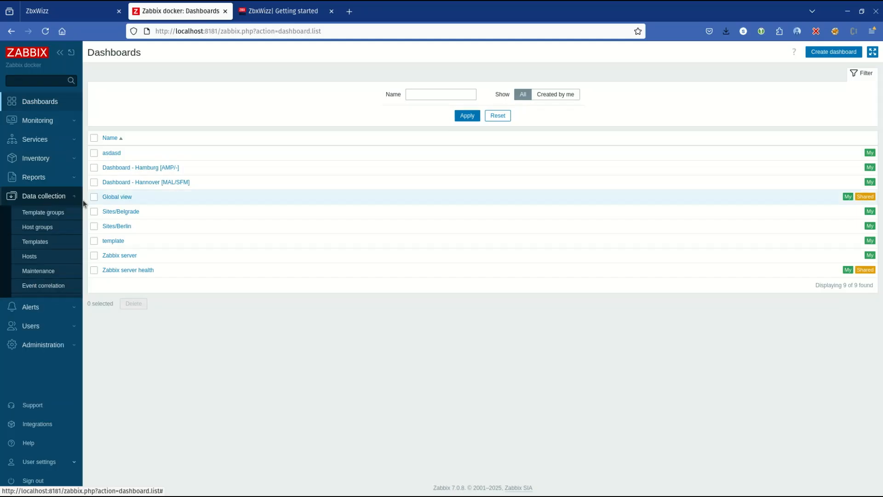
pyautogui.click(30, 256)
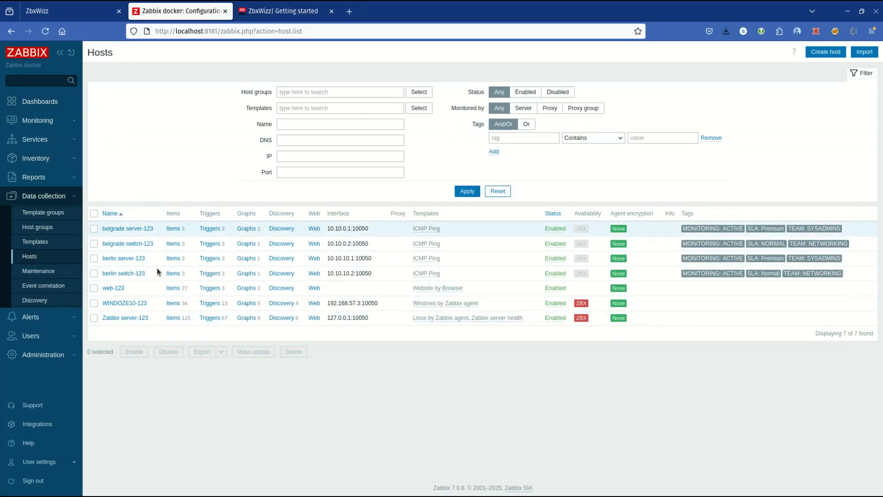
pyautogui.click(46, 11)
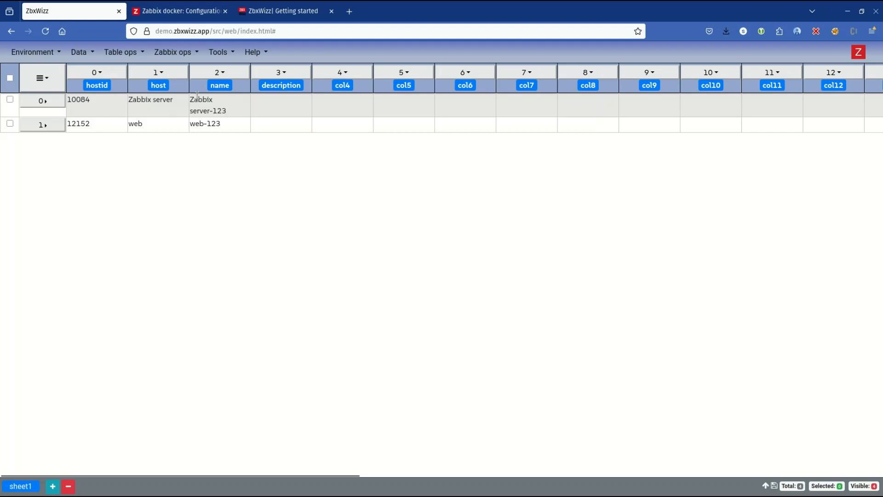
# Step: Select both imported host rows and open the form for pulling additional data from Zabbix
pyautogui.click(10, 79)
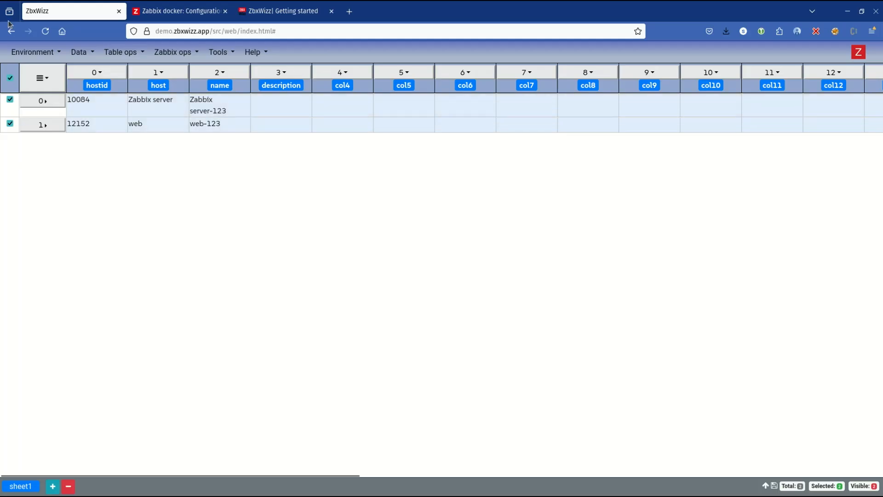
pyautogui.click(177, 52)
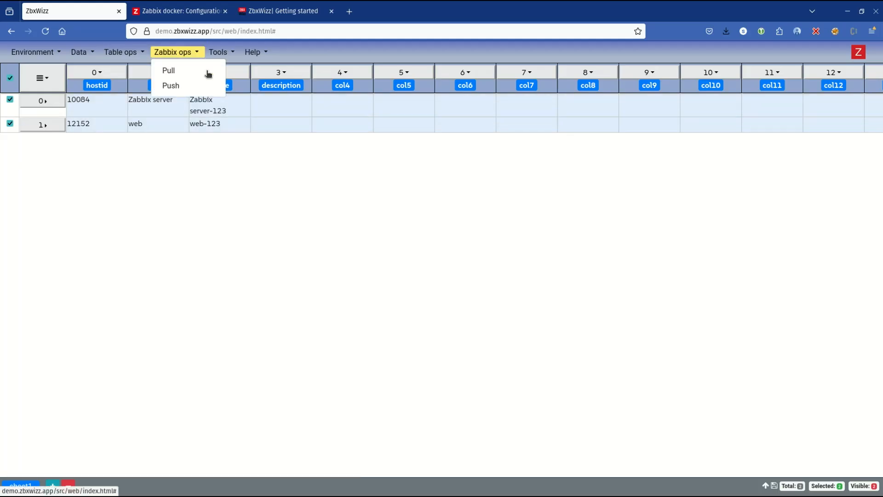
pyautogui.click(181, 74)
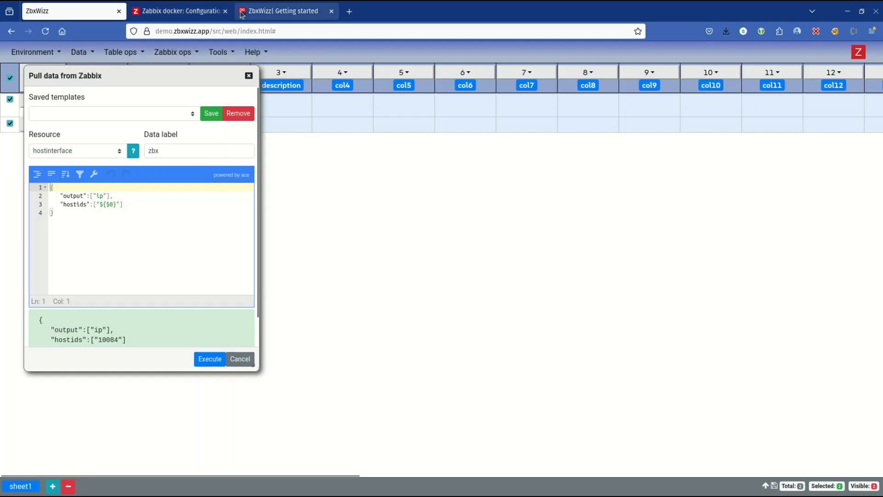
# Step: Replace the pull request template with the documentation's sample requesting output "ip" for hostids "${$0}", and move the dialog clear of the rows
pyautogui.click(282, 17)
pyautogui.scroll(-8, 360, 317)
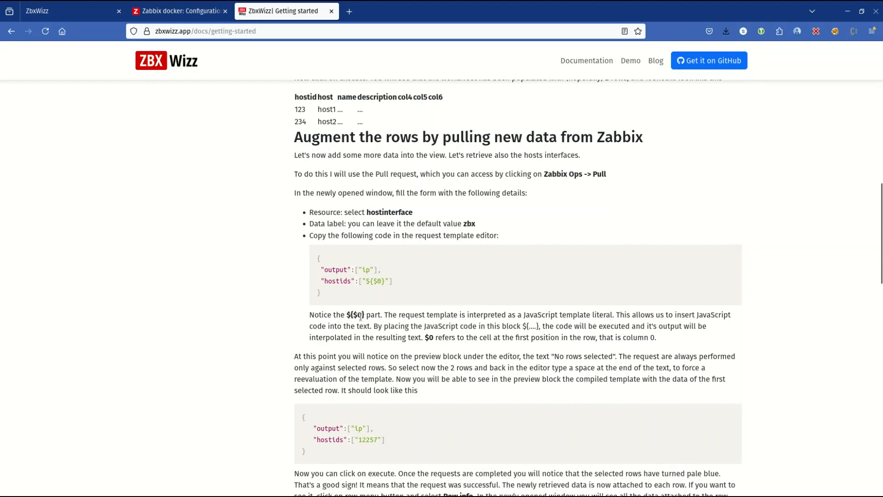
pyautogui.moveTo(347, 295); pyautogui.dragTo(314, 266)
pyautogui.hotkey('ctrl', 'c')
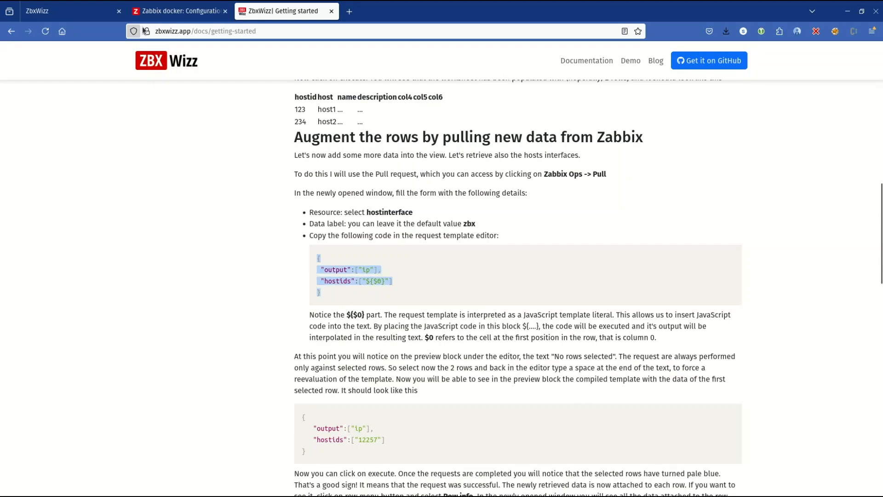
pyautogui.click(166, 13)
pyautogui.click(60, 11)
pyautogui.hotkey('ctrl', 'a')
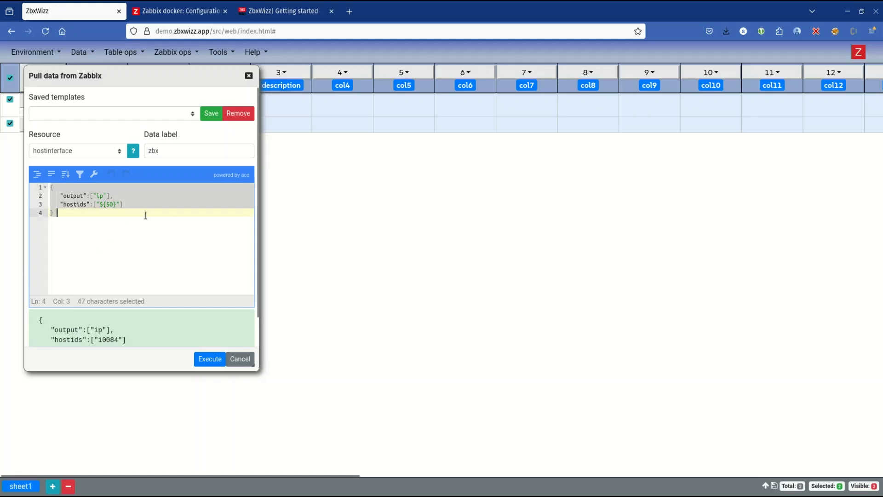
pyautogui.hotkey('ctrl', 'v')
pyautogui.moveTo(116, 86); pyautogui.dragTo(444, 132)
# Step: Examine the "output" and "hostids" lines of the pull request template
pyautogui.moveTo(381, 243); pyautogui.dragTo(450, 241)
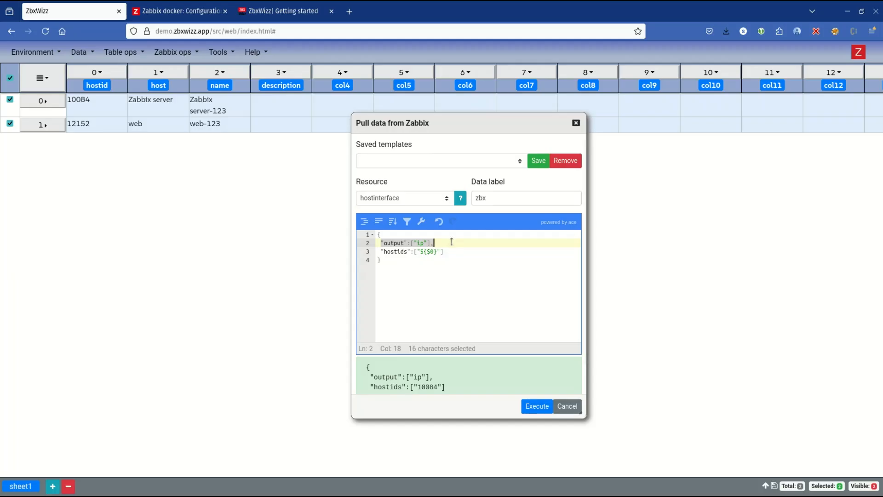
pyautogui.click(431, 260)
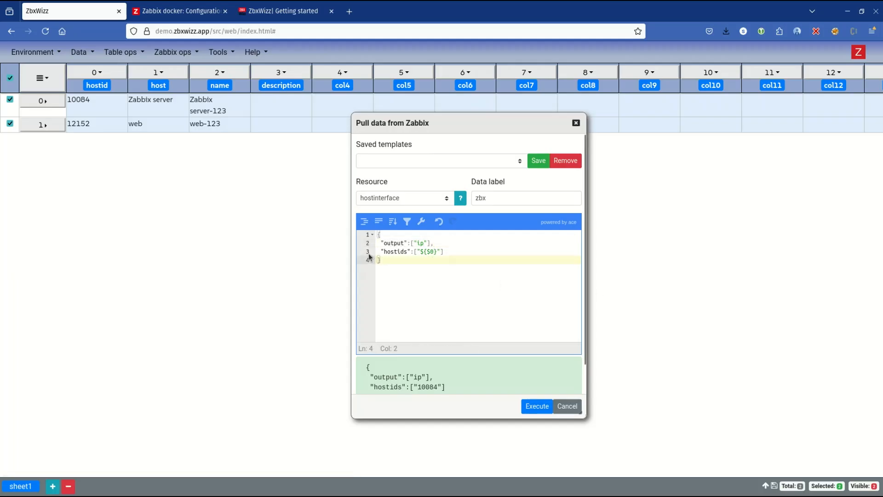
pyautogui.moveTo(380, 243); pyautogui.dragTo(451, 242)
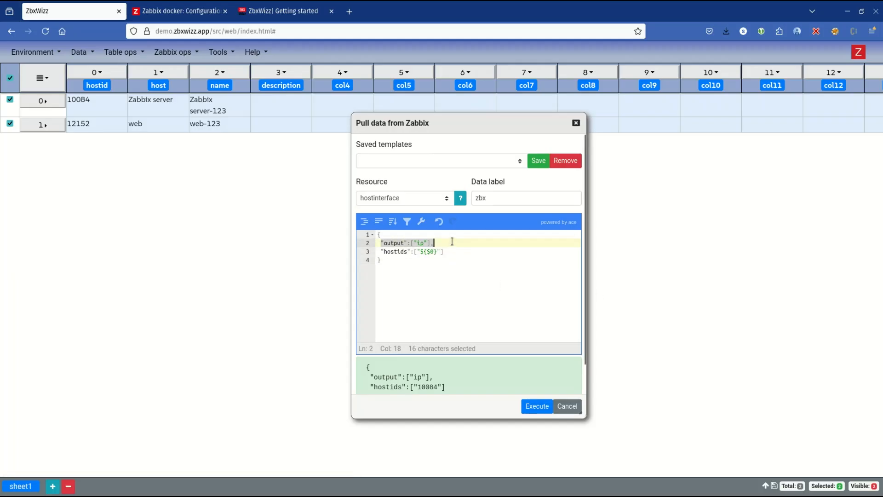
pyautogui.moveTo(379, 250); pyautogui.dragTo(431, 251)
pyautogui.click(454, 251)
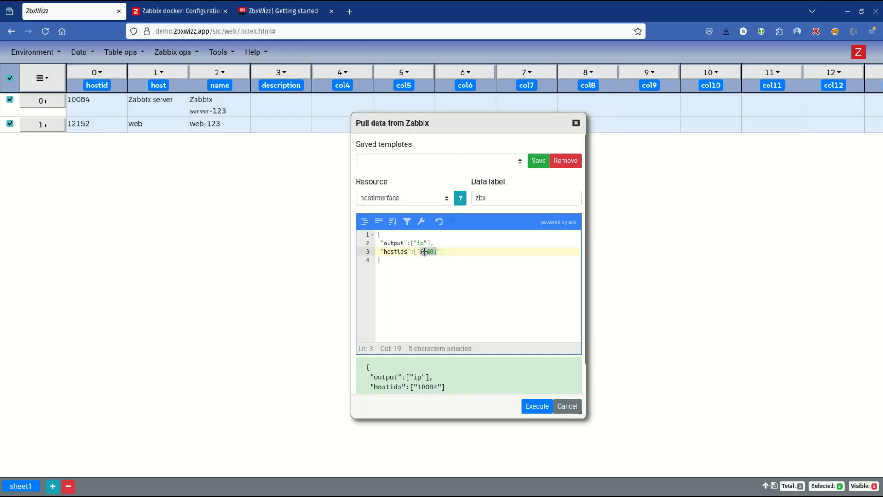
pyautogui.click(412, 289)
pyautogui.hotkey('ctrl', 'a')
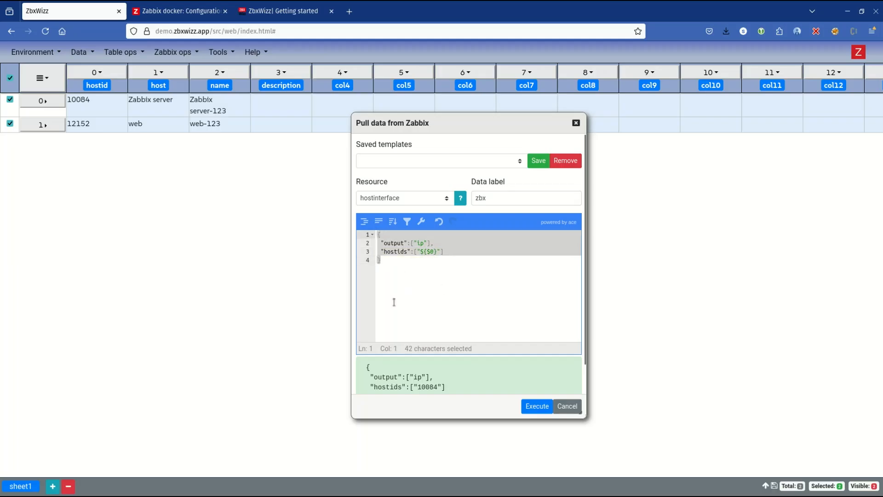
pyautogui.click(403, 276)
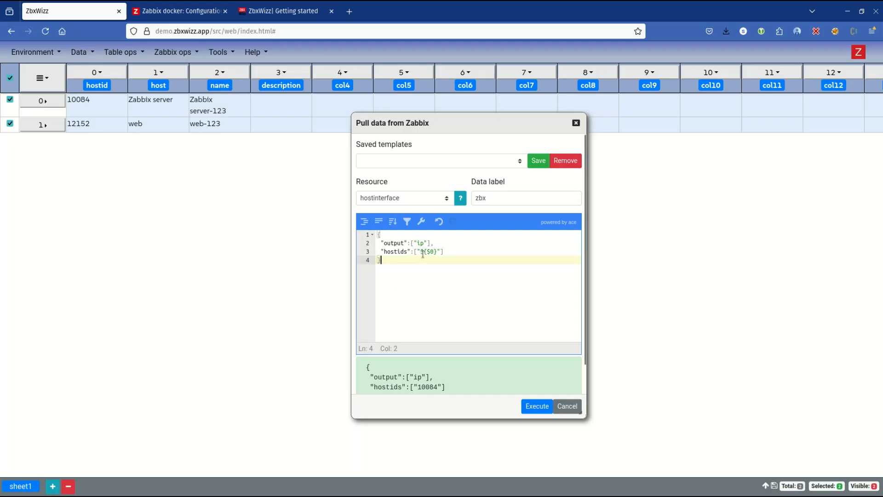
# Step: Examine how the $0 placeholder is embedded in the hostids value of the template
pyautogui.moveTo(426, 251); pyautogui.dragTo(433, 249)
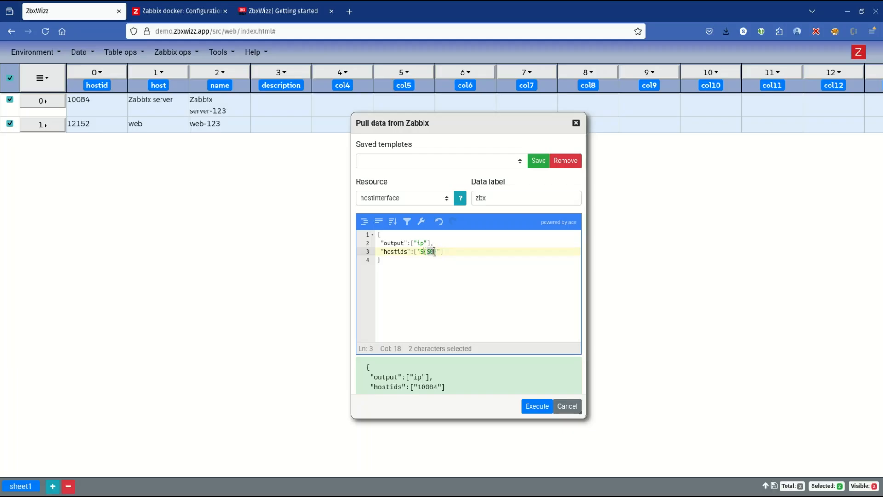
pyautogui.click(435, 250)
pyautogui.moveTo(410, 264); pyautogui.dragTo(378, 232)
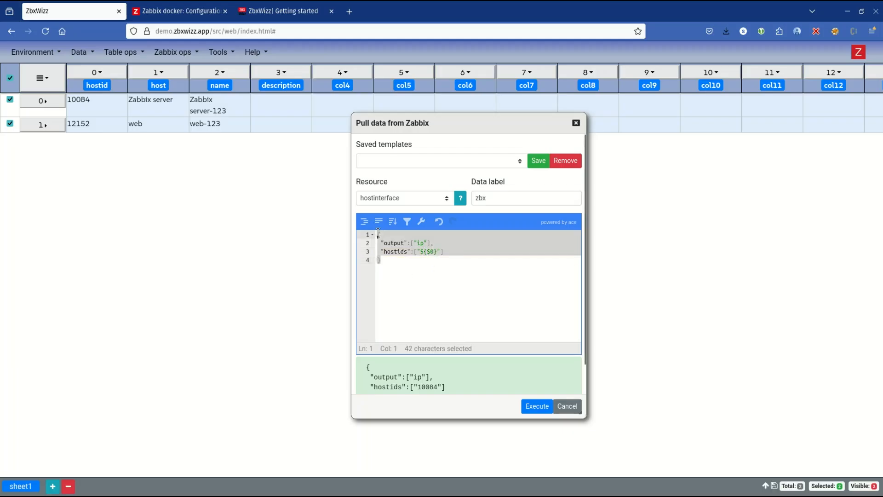
pyautogui.click(399, 259)
pyautogui.click(434, 252)
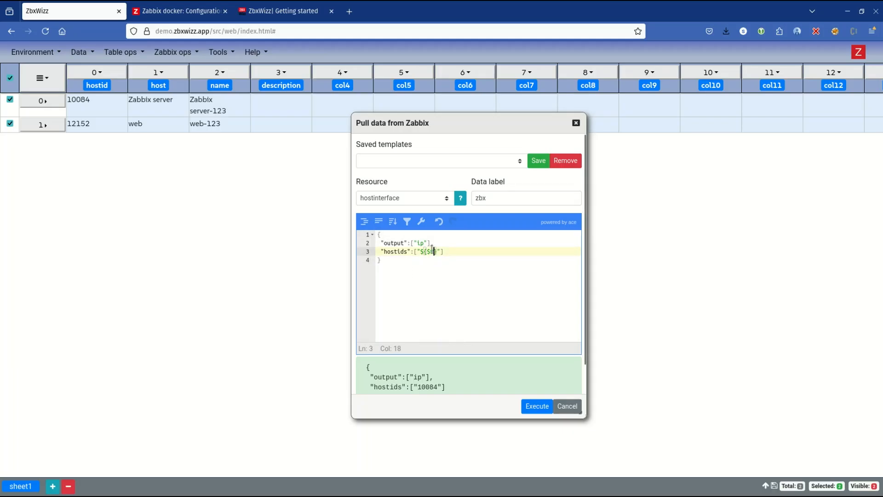
pyautogui.moveTo(428, 250); pyautogui.dragTo(434, 251)
pyautogui.click(428, 277)
# Step: Compare the compiled request preview below the editor with the request template
pyautogui.scroll(-2, 468, 374)
pyautogui.moveTo(402, 359); pyautogui.dragTo(365, 337)
pyautogui.moveTo(439, 368); pyautogui.dragTo(367, 349)
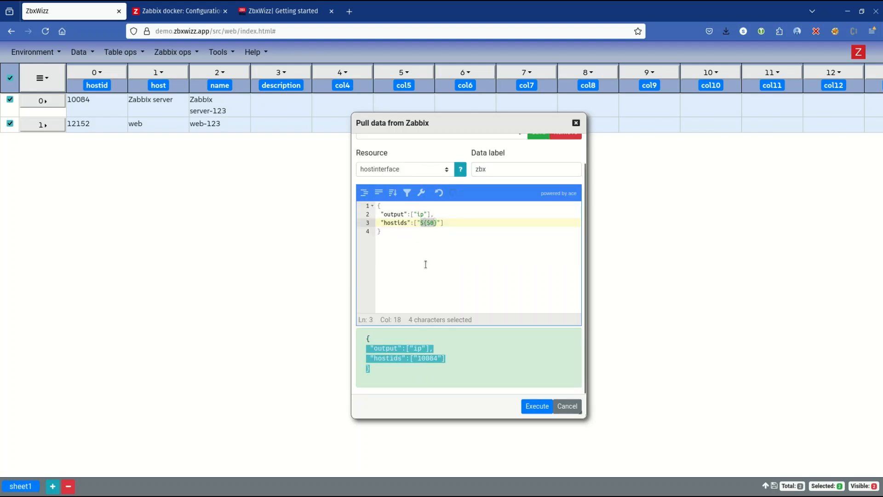
pyautogui.moveTo(425, 265); pyautogui.dragTo(368, 205)
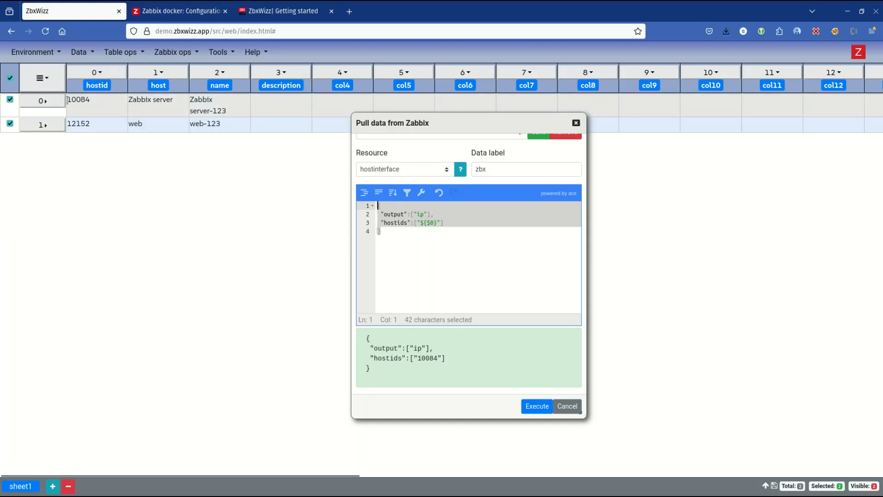
# Step: Deselect both host rows and add a trailing space to the template to re-evaluate the request preview
pyautogui.click(10, 100)
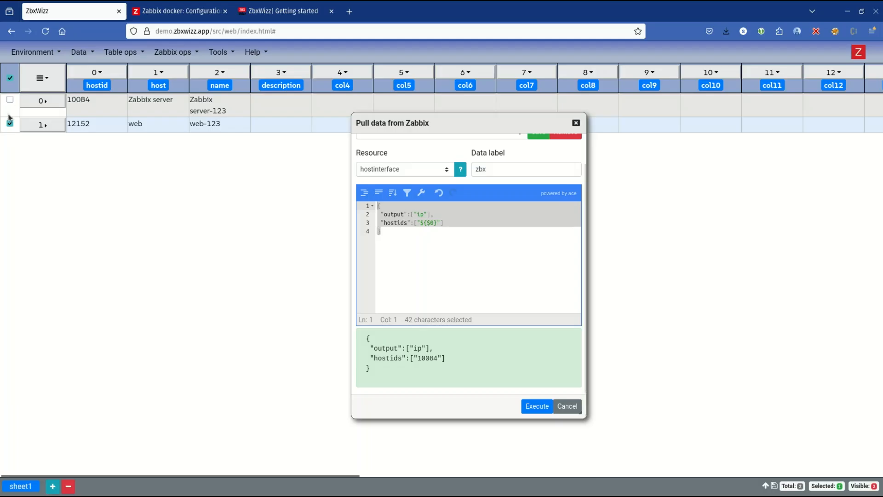
pyautogui.click(9, 124)
pyautogui.click(417, 260)
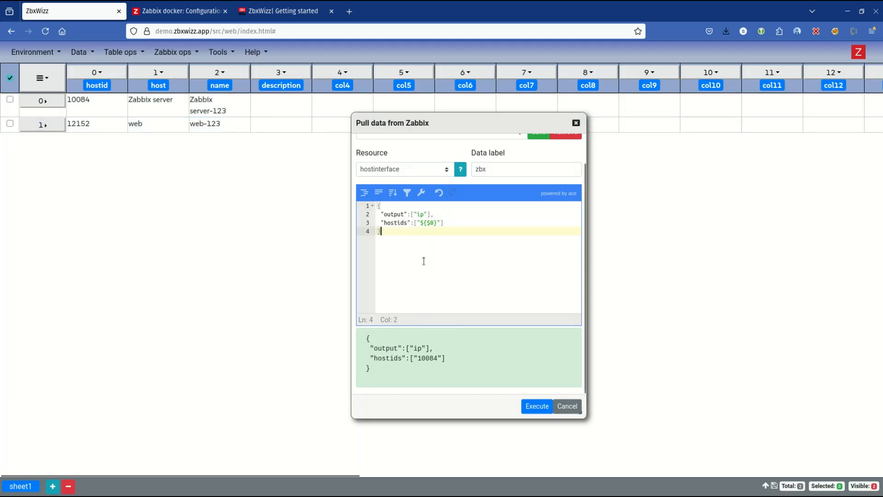
pyautogui.moveTo(427, 367); pyautogui.dragTo(366, 370)
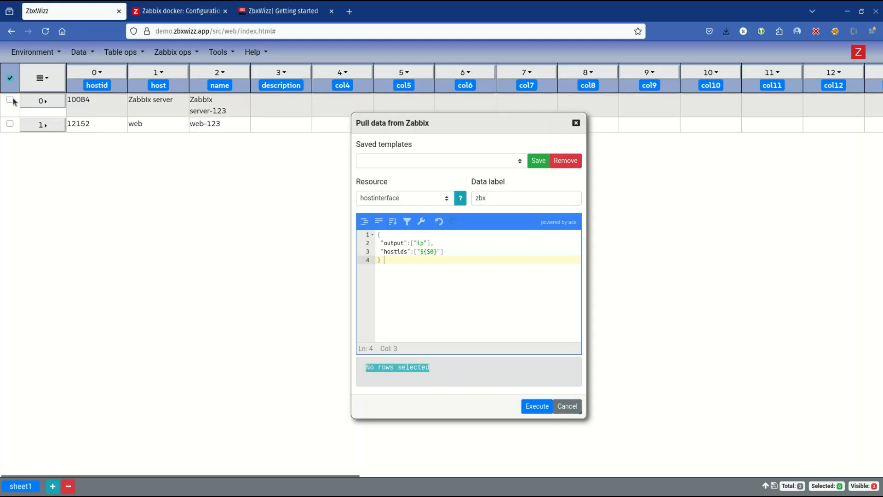
# Step: Reselect both host rows, re-evaluate the request preview, and remove the trailing spaces from the template
pyautogui.click(9, 123)
pyautogui.click(10, 100)
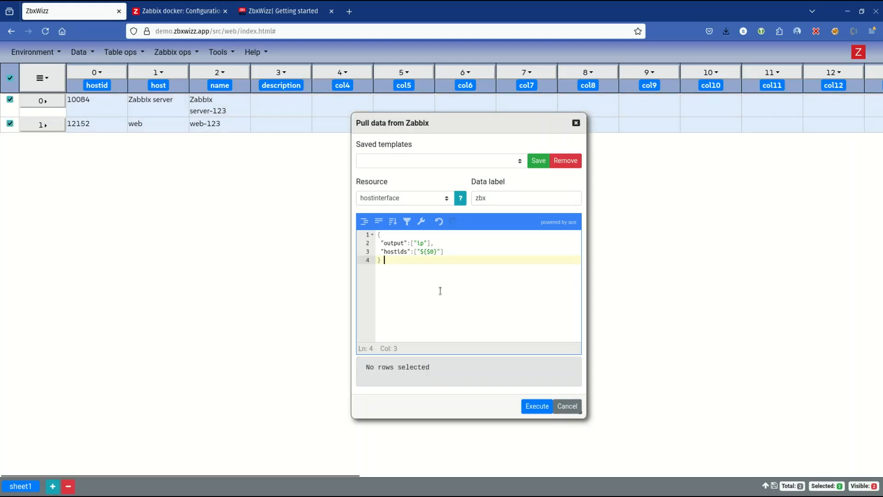
pyautogui.scroll(-1, 457, 304)
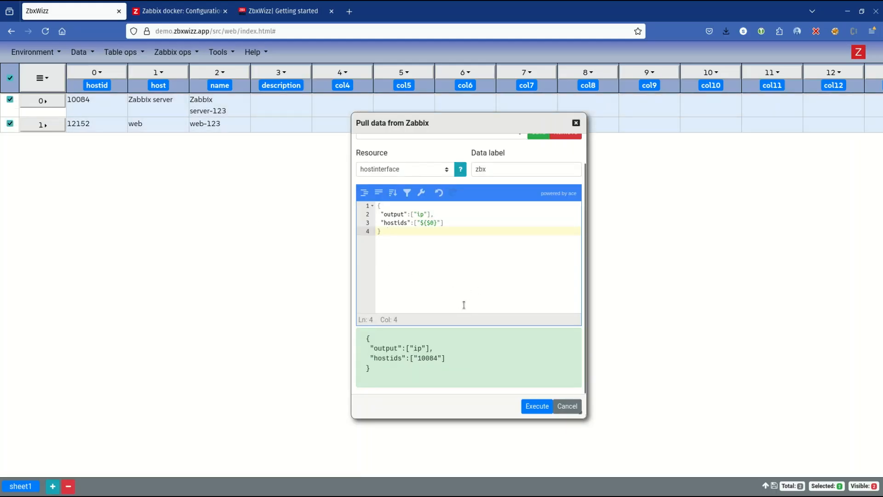
pyautogui.press('BackSpace')
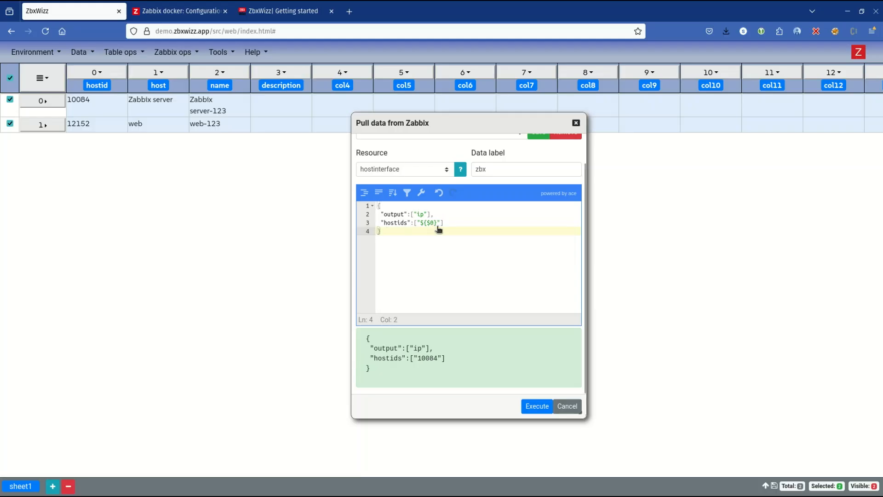
# Step: Execute the pull for both selected rows with resource hostinterface and data label zbx
pyautogui.scroll(1, 428, 225)
pyautogui.click(398, 198)
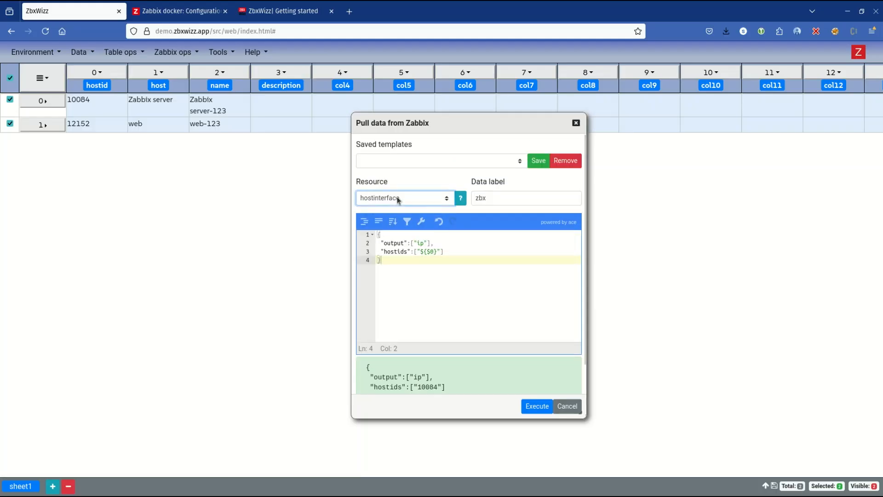
pyautogui.click(546, 200)
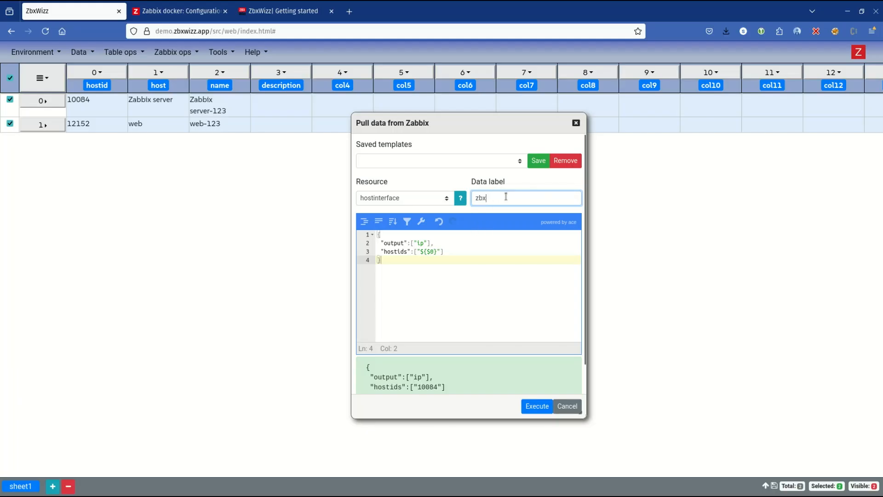
pyautogui.click(547, 404)
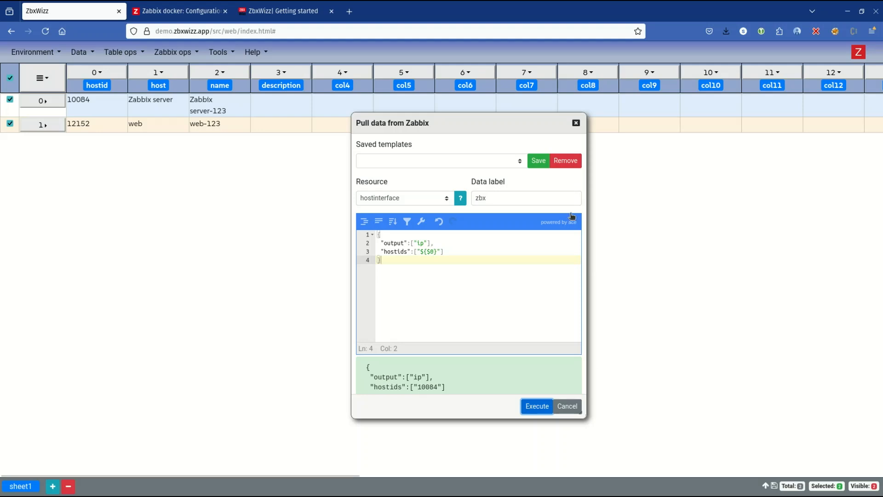
# Step: Open the row info of the web host and examine the last response and error at the end of its data
pyautogui.moveTo(519, 123); pyautogui.dragTo(551, 133)
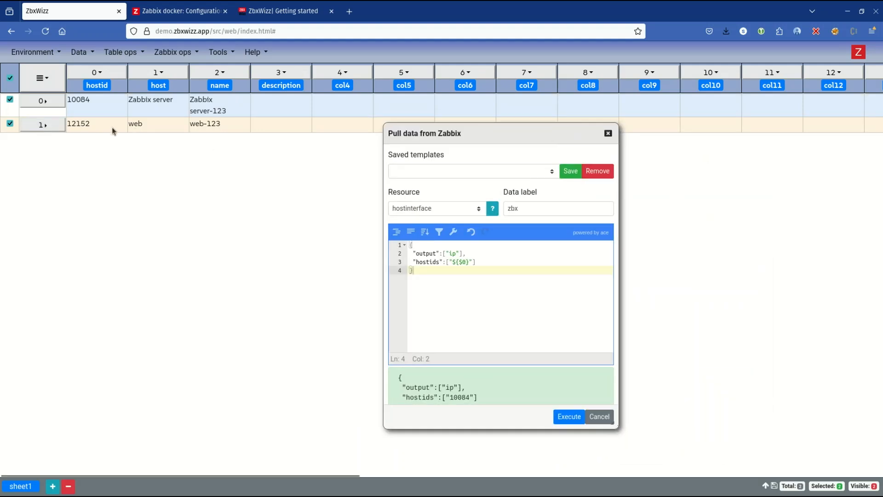
pyautogui.click(44, 122)
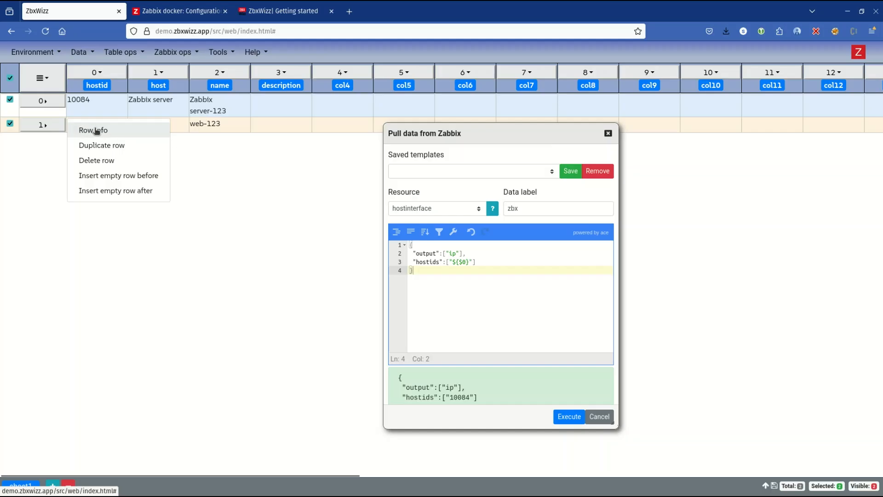
pyautogui.click(46, 127)
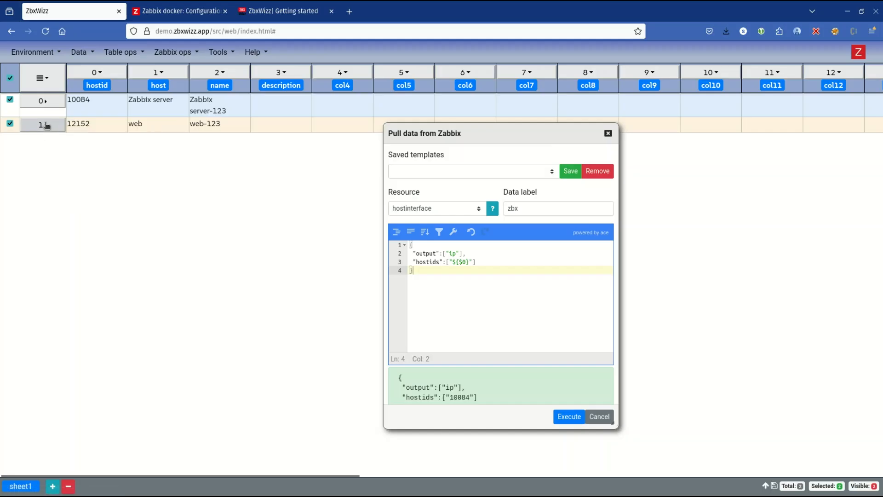
pyautogui.click(46, 125)
pyautogui.click(104, 129)
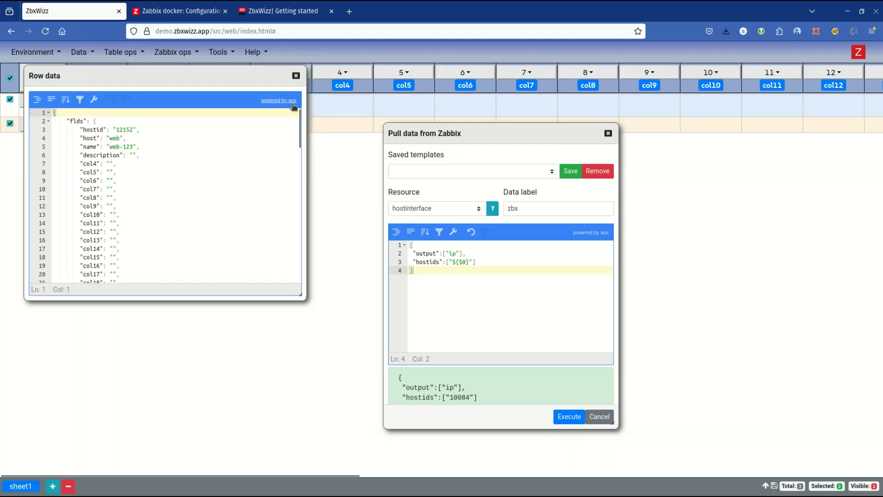
pyautogui.moveTo(299, 120); pyautogui.dragTo(294, 264)
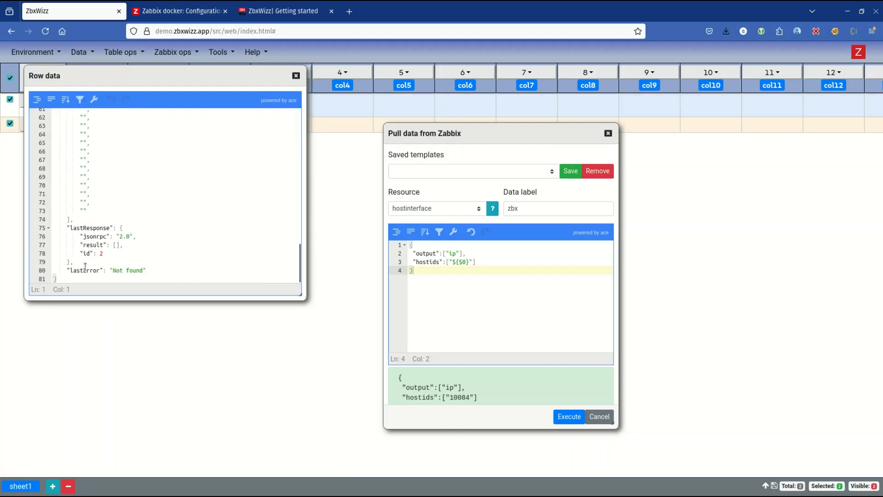
# Step: Examine the last error in the web host's row data and close the row data window
pyautogui.moveTo(66, 272); pyautogui.dragTo(173, 275)
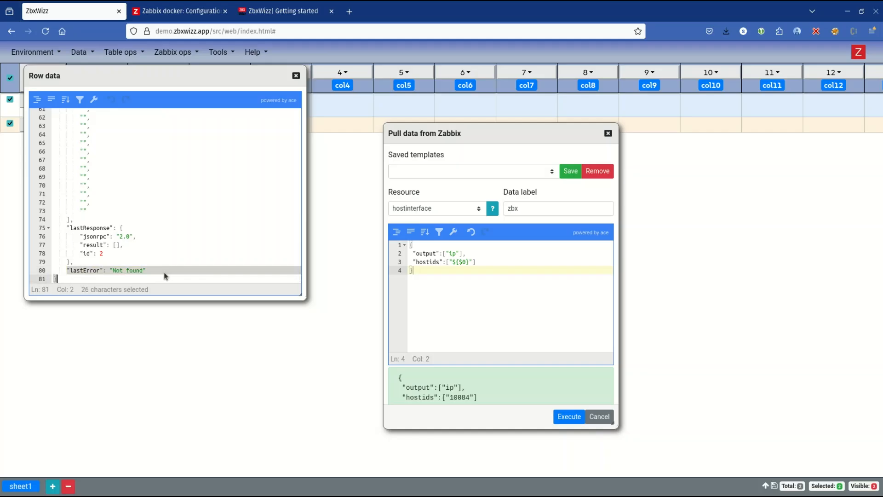
pyautogui.click(296, 75)
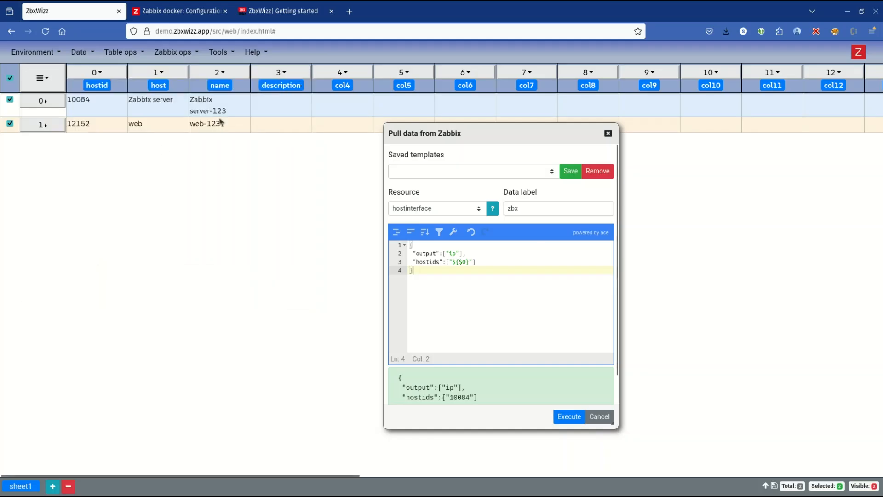
pyautogui.moveTo(227, 124); pyautogui.dragTo(121, 125)
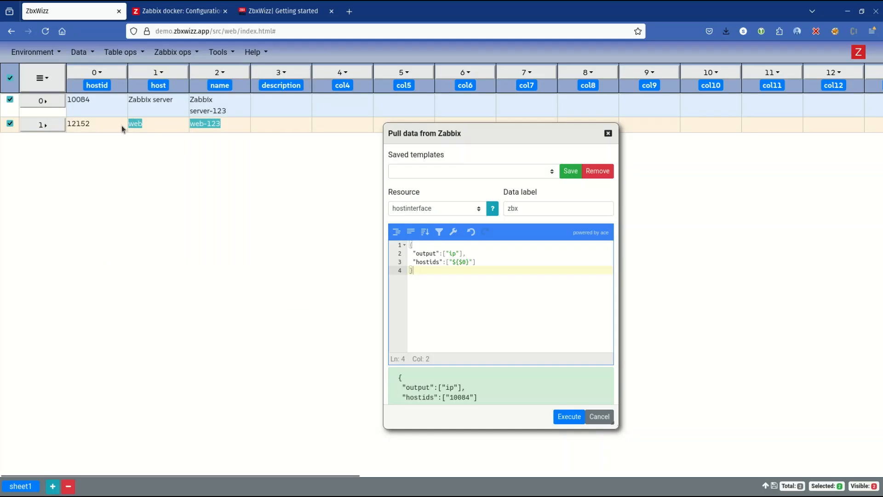
# Step: Switch to Zabbix, add an Agent interface with IP 127.0.0.1 and port 10050 to host web-123, and update the host
pyautogui.click(175, 12)
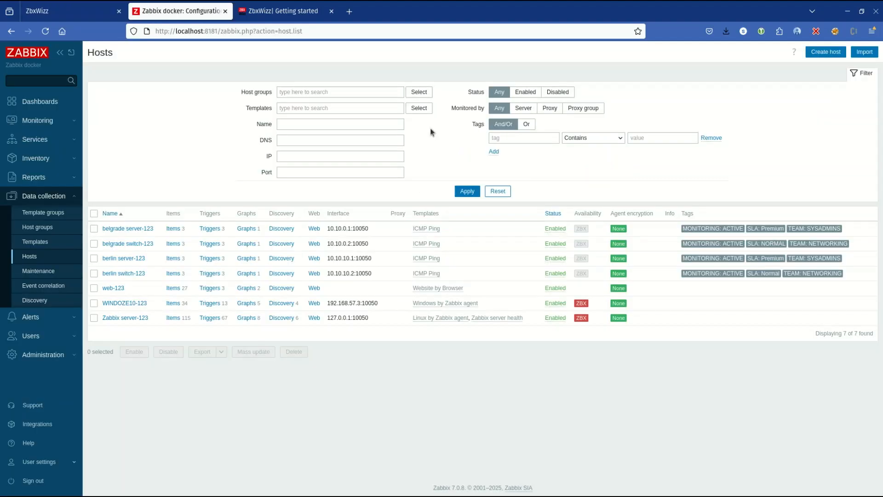
pyautogui.click(113, 289)
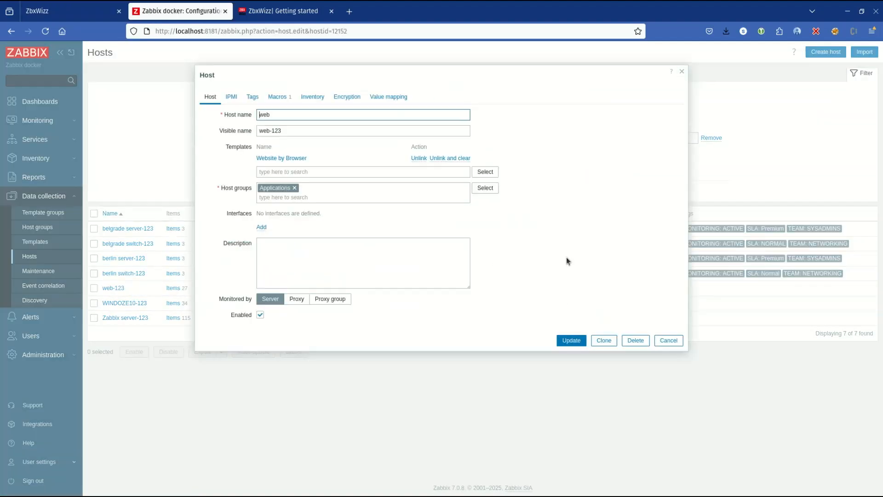
pyautogui.click(262, 228)
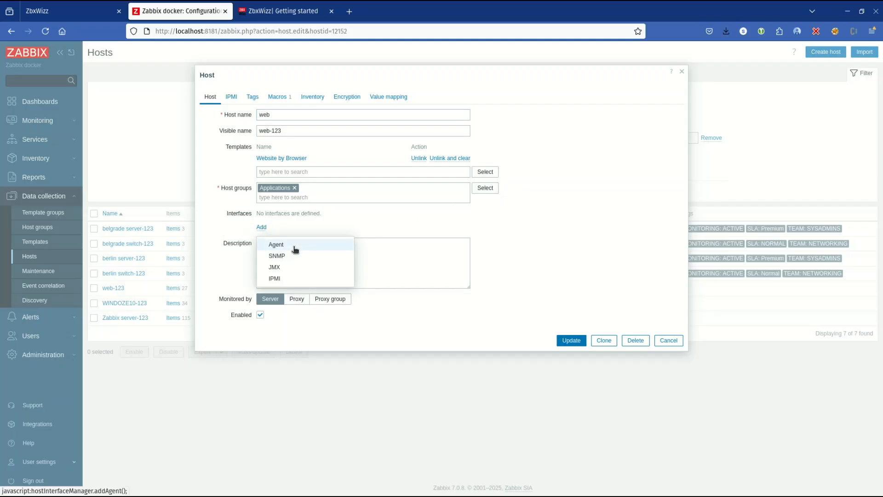
pyautogui.click(295, 249)
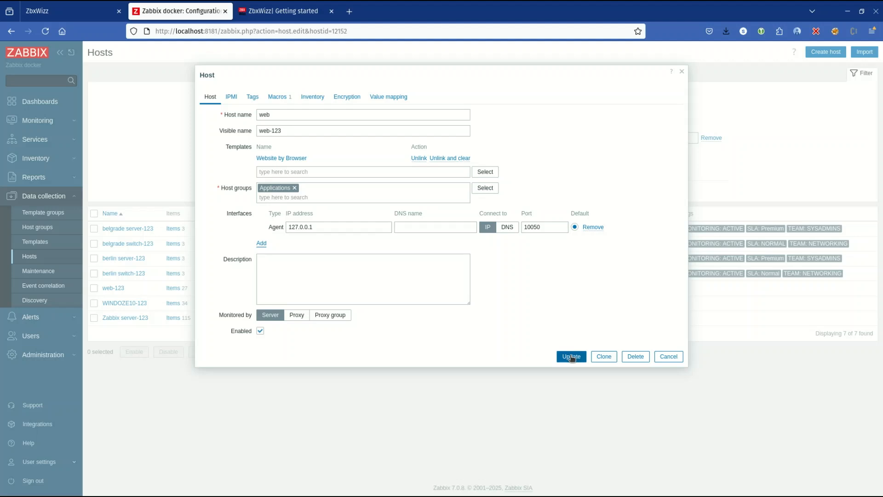
pyautogui.click(571, 357)
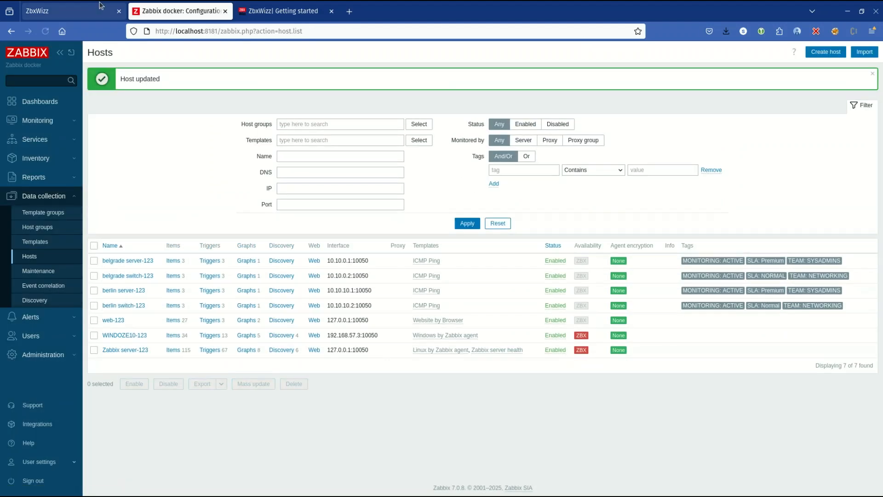
# Step: Return to ZbxWizz, execute the hostinterface pull again for both selected rows and close the pull dialog
pyautogui.click(69, 11)
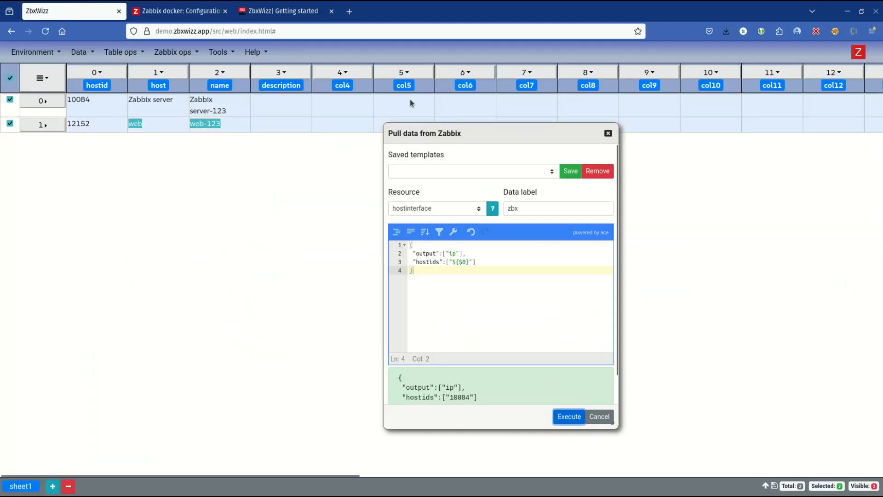
pyautogui.click(108, 115)
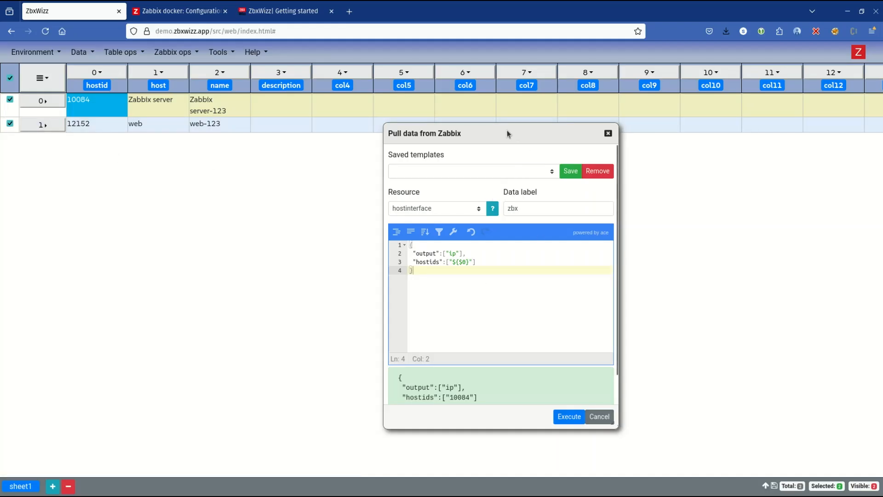
pyautogui.moveTo(507, 131); pyautogui.dragTo(631, 147)
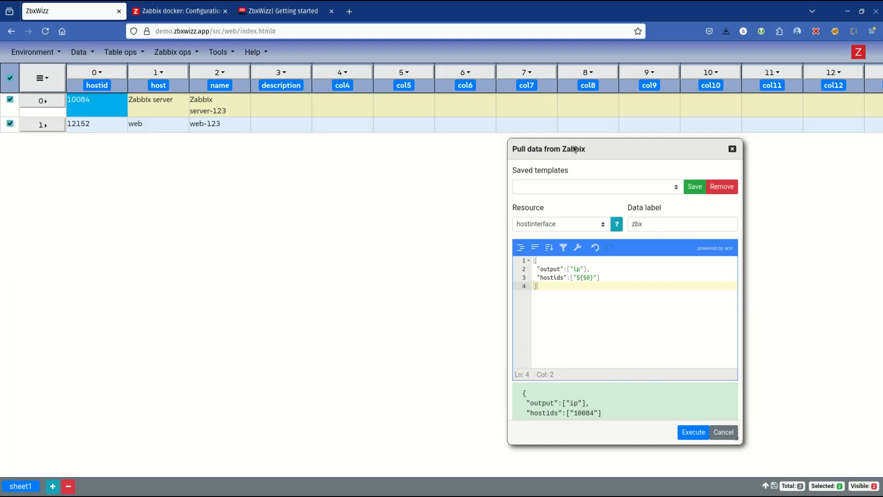
pyautogui.click(724, 431)
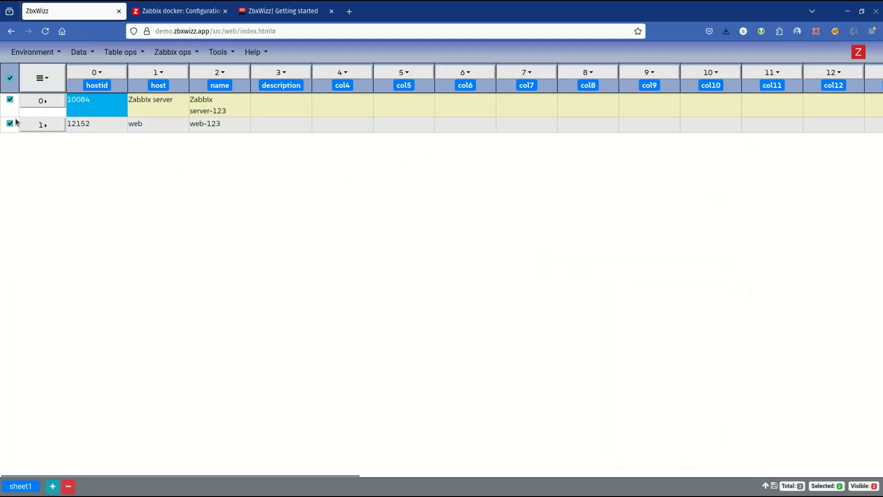
# Step: Open the row info of the Zabbix server row and search its data for zbx
pyautogui.click(40, 102)
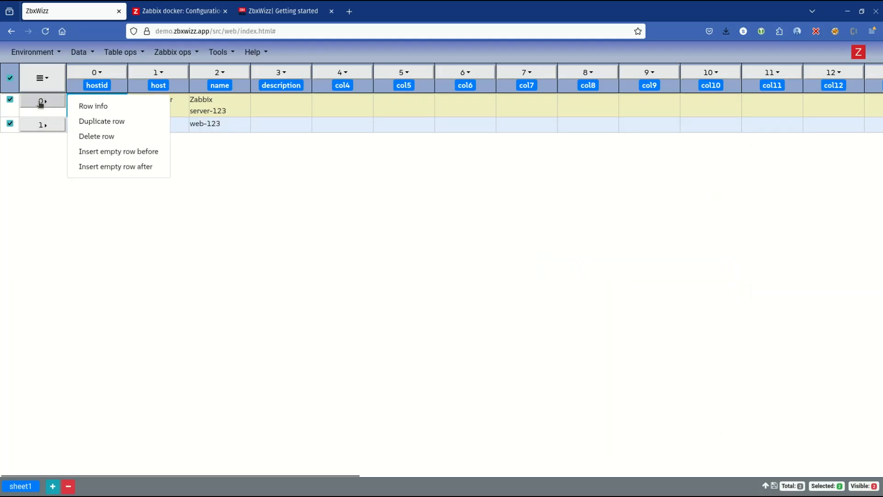
pyautogui.click(94, 106)
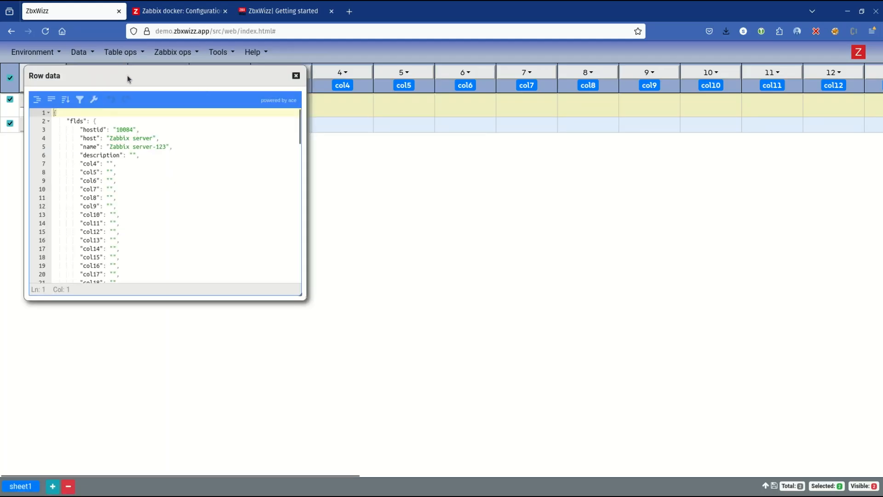
pyautogui.moveTo(127, 75); pyautogui.dragTo(354, 106)
pyautogui.click(378, 214)
pyautogui.hotkey('ctrl', 'f')
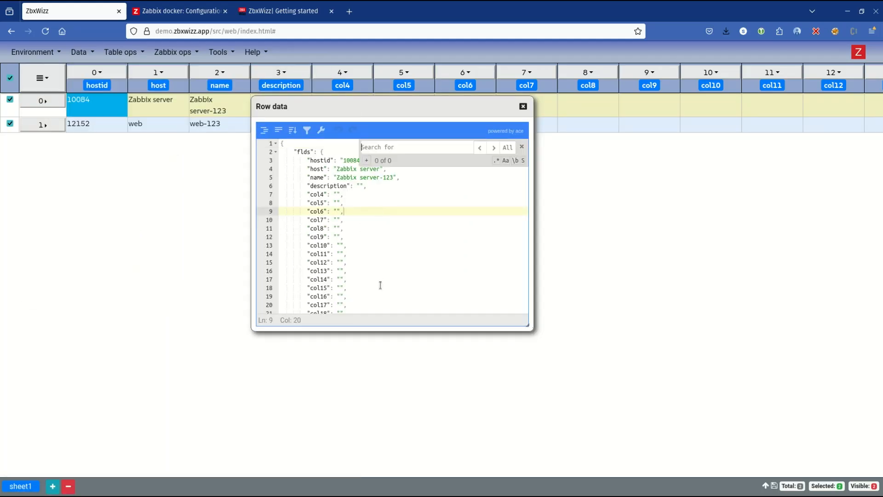
pyautogui.write('zbx')
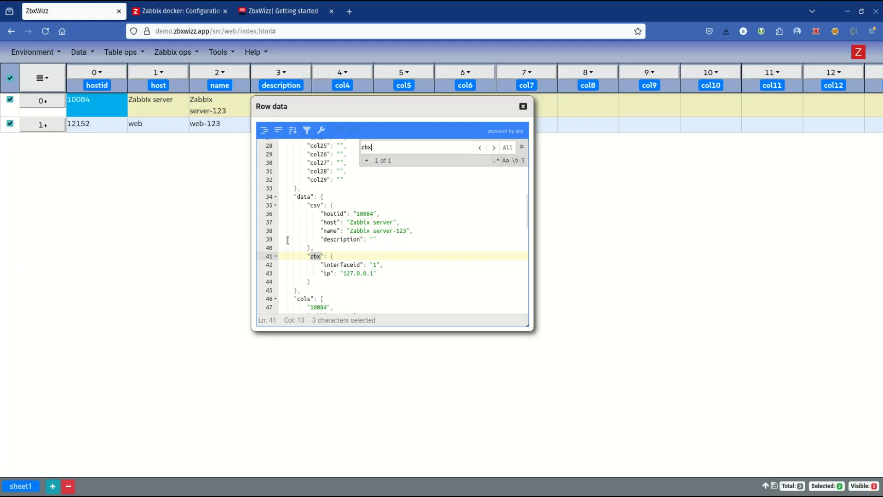
# Step: Examine the interface ID and IP in the zbx block and close the row data window
pyautogui.moveTo(311, 281); pyautogui.dragTo(308, 256)
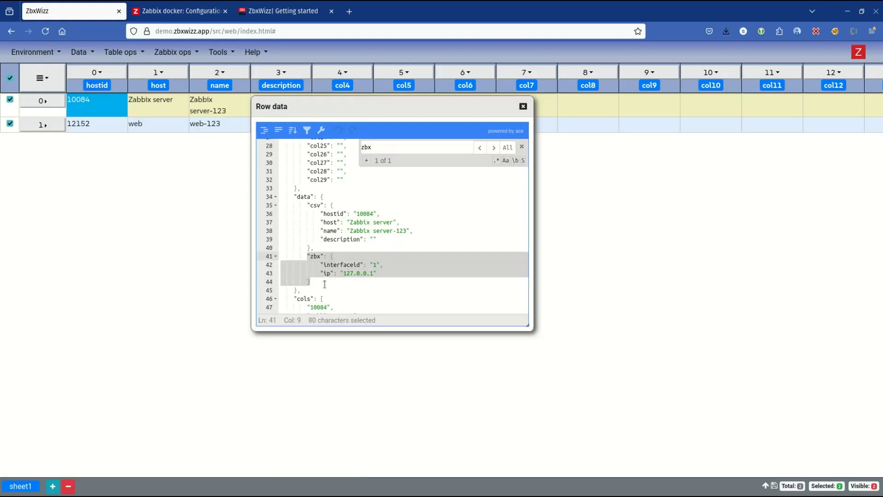
pyautogui.click(330, 255)
pyautogui.moveTo(330, 255); pyautogui.dragTo(324, 280)
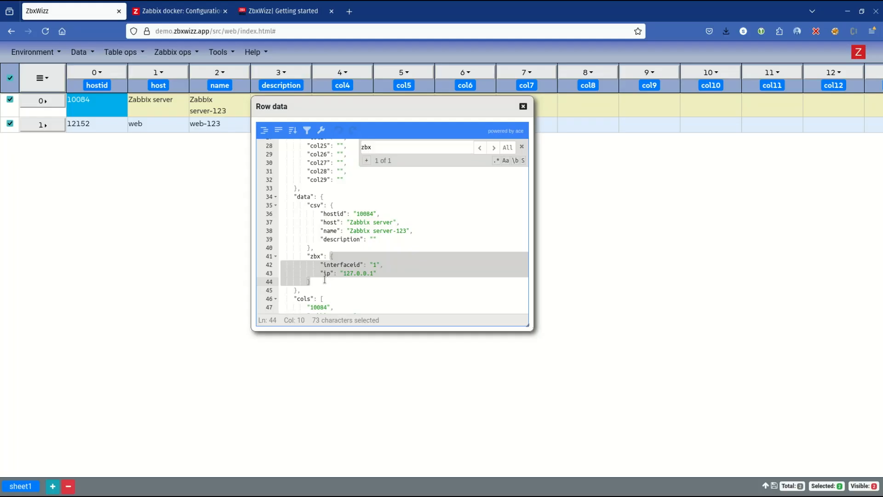
pyautogui.click(523, 109)
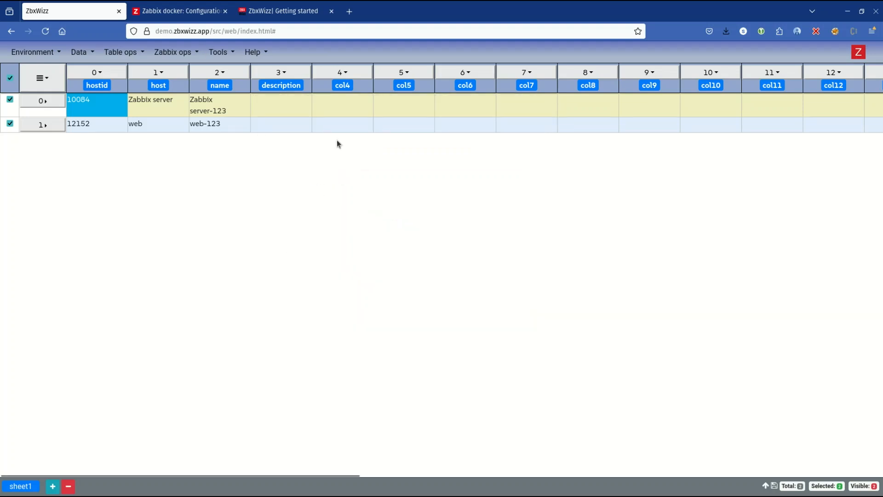
# Step: Switch to the getting-started tutorial and read the section on extracting the newly pulled data into the spreadsheet
pyautogui.click(210, 17)
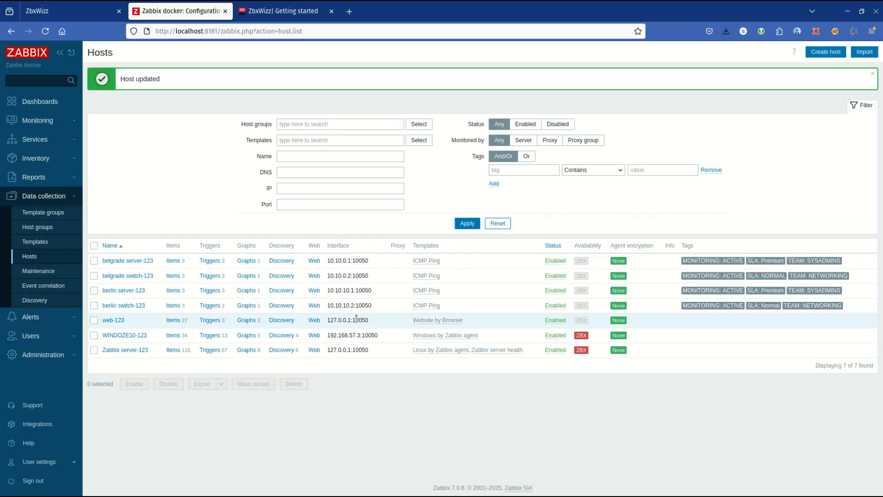
pyautogui.click(300, 19)
pyautogui.scroll(-3, 394, 253)
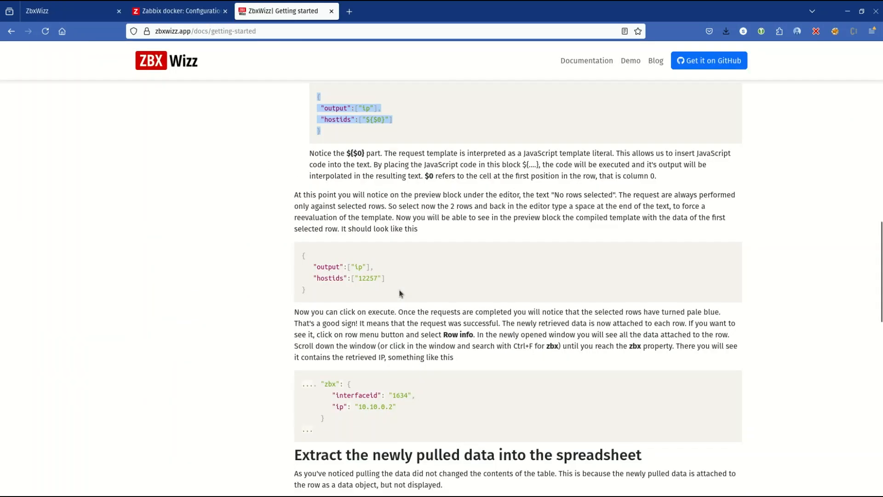
pyautogui.scroll(-3, 399, 293)
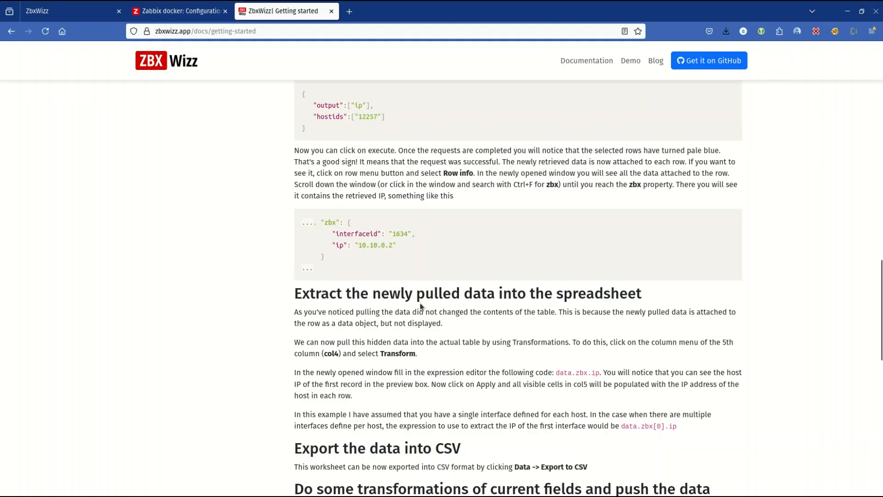
pyautogui.scroll(-6, 464, 301)
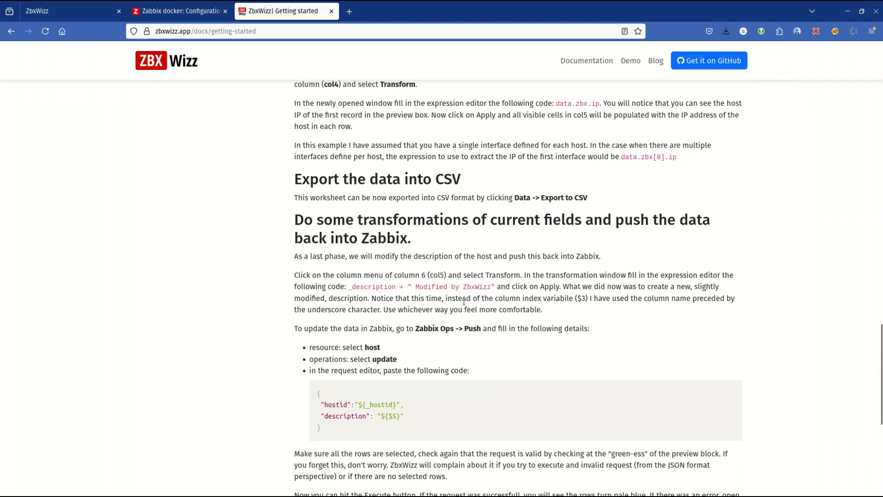
pyautogui.scroll(6, 464, 301)
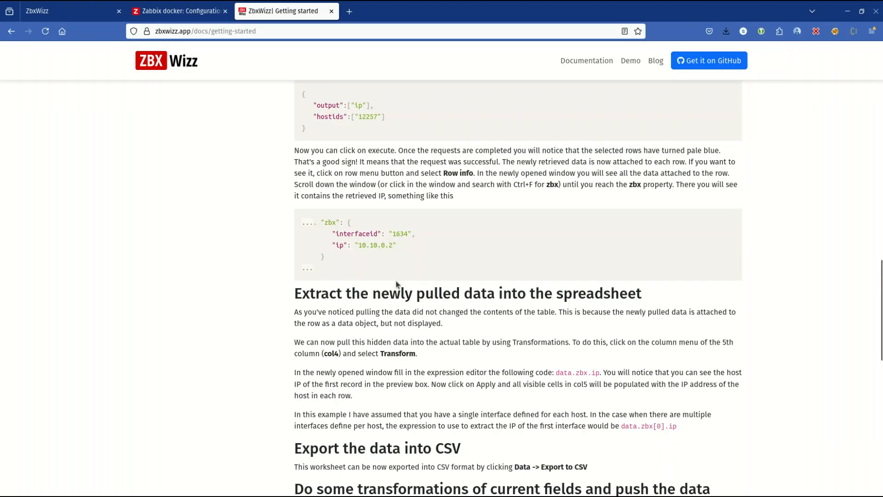
pyautogui.moveTo(336, 293); pyautogui.dragTo(480, 354)
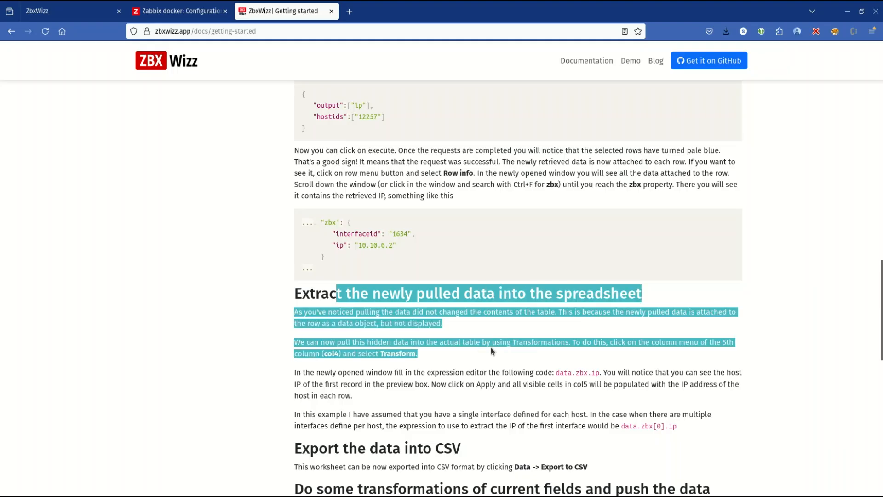
# Step: Return to ZbxWizz, open the column transformation for col4 and move its window clear of the filled columns
pyautogui.click(74, 11)
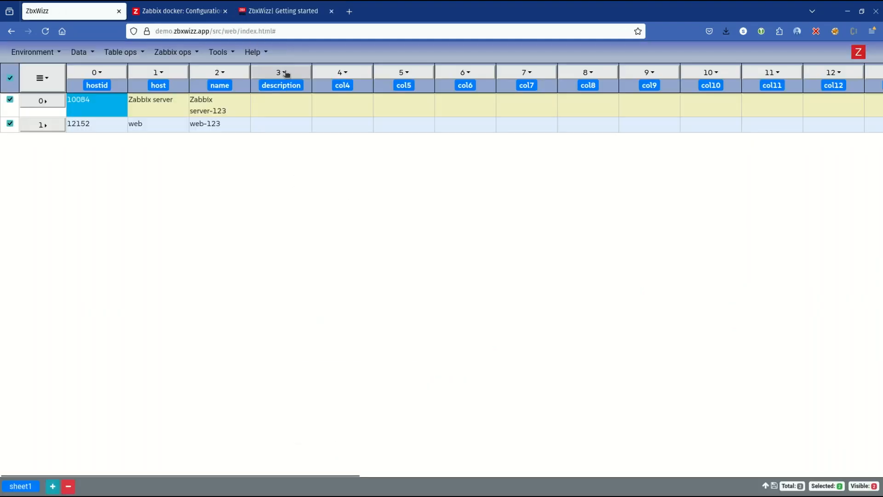
pyautogui.click(342, 73)
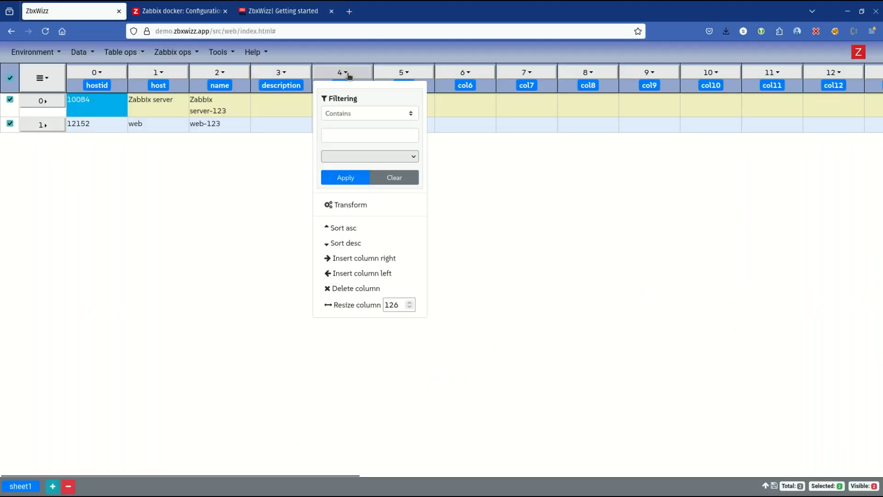
pyautogui.click(382, 206)
pyautogui.moveTo(150, 91); pyautogui.dragTo(699, 126)
pyautogui.click(546, 264)
# Step: Copy the expression data.zbx.ip from the getting-started tutorial
pyautogui.click(232, 14)
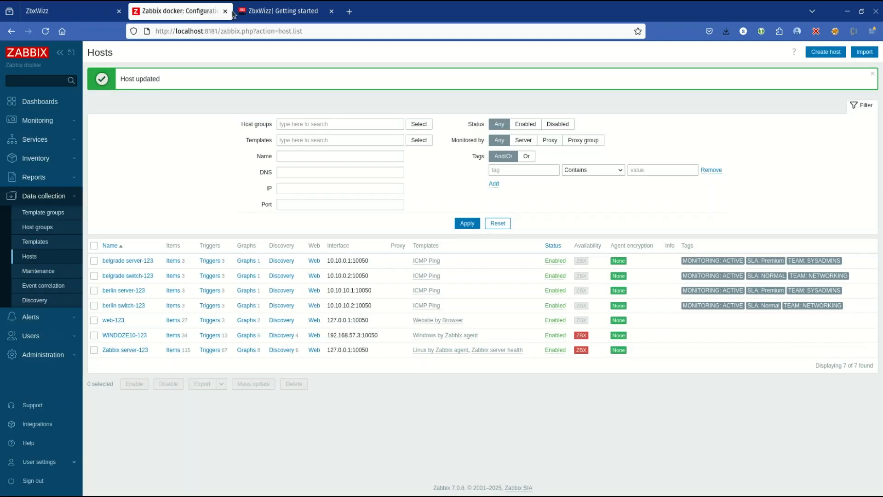
pyautogui.click(279, 14)
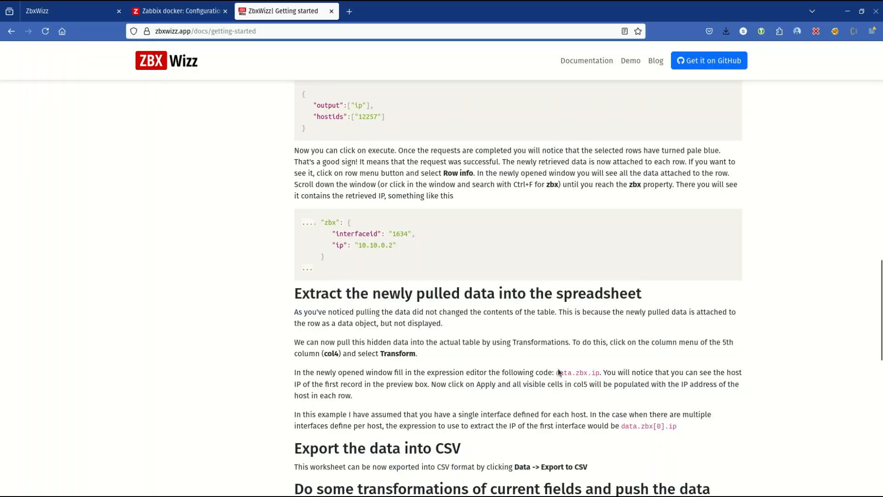
pyautogui.moveTo(556, 372); pyautogui.dragTo(599, 372)
pyautogui.hotkey('ctrl', 'c')
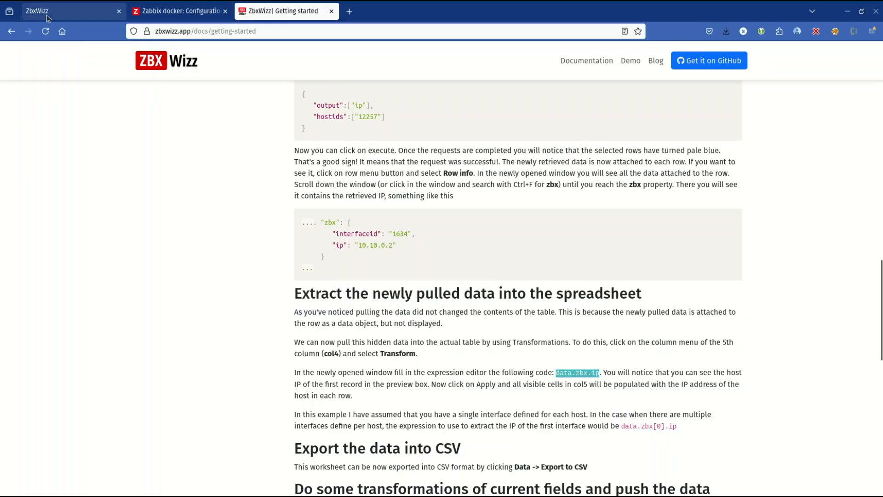
# Step: Paste data.zbx.ip as the transformation expression for col4 in ZbxWizz and apply it to the rows
pyautogui.click(69, 11)
pyautogui.click(562, 274)
pyautogui.hotkey('ctrl', 'v')
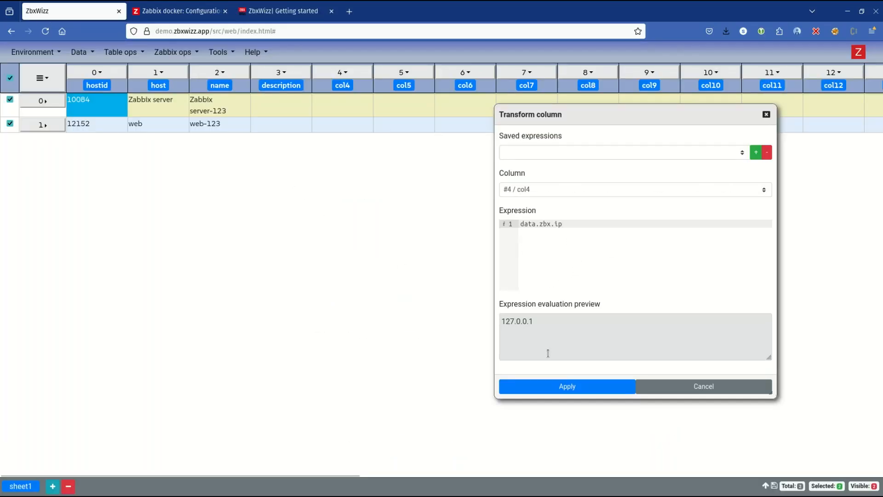
pyautogui.click(603, 390)
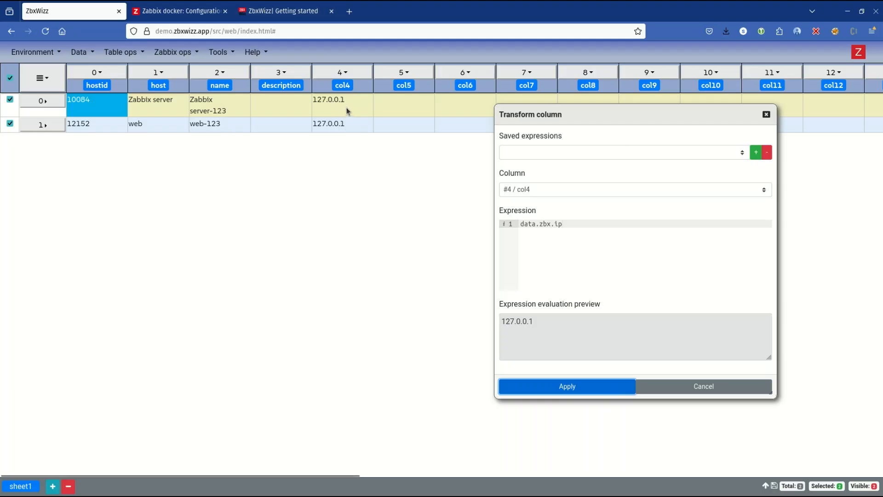
pyautogui.moveTo(316, 99); pyautogui.dragTo(375, 101)
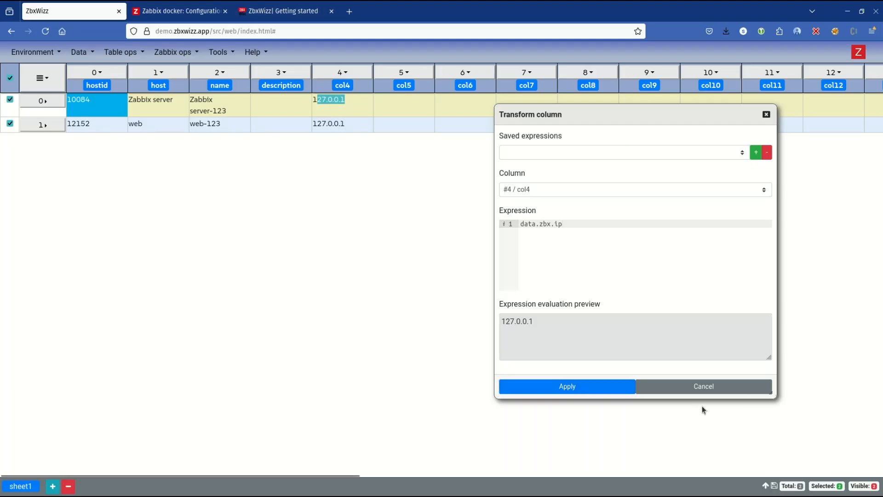
# Step: Switch to Zabbix, set the agent interface IP address of host web-123 to 10.10.10.1 and update the host
pyautogui.click(179, 11)
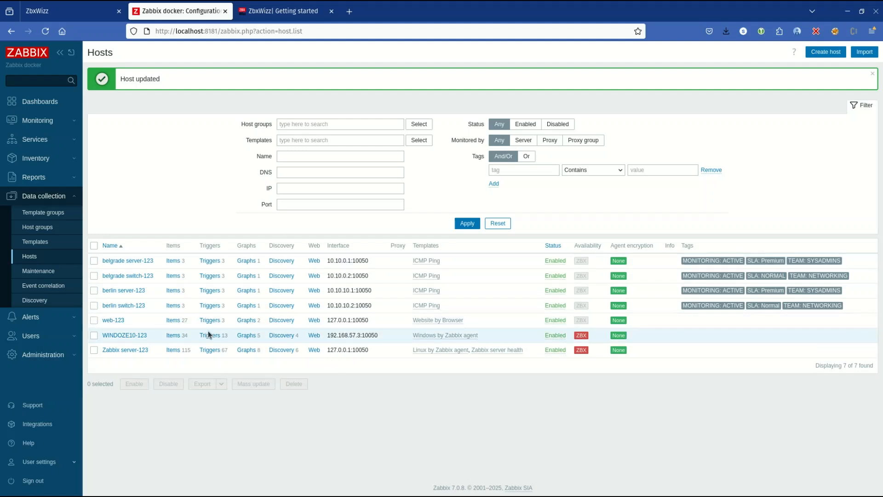
pyautogui.click(115, 320)
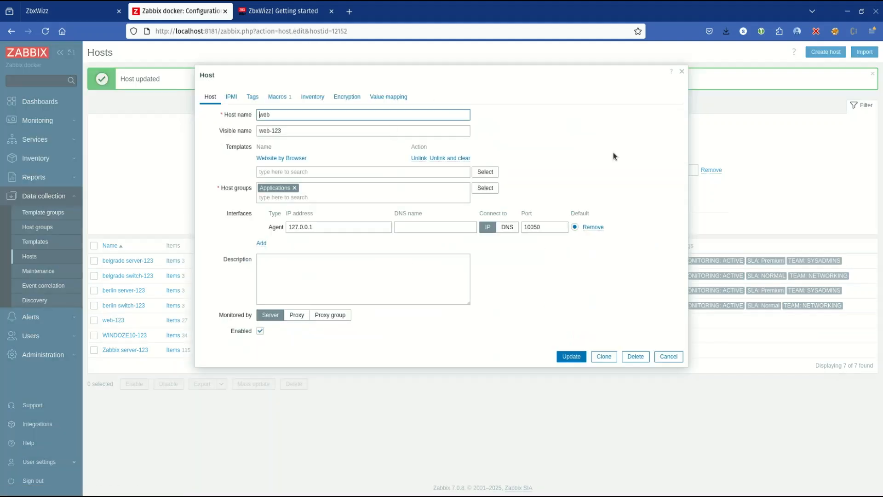
pyautogui.tripleClick(362, 228)
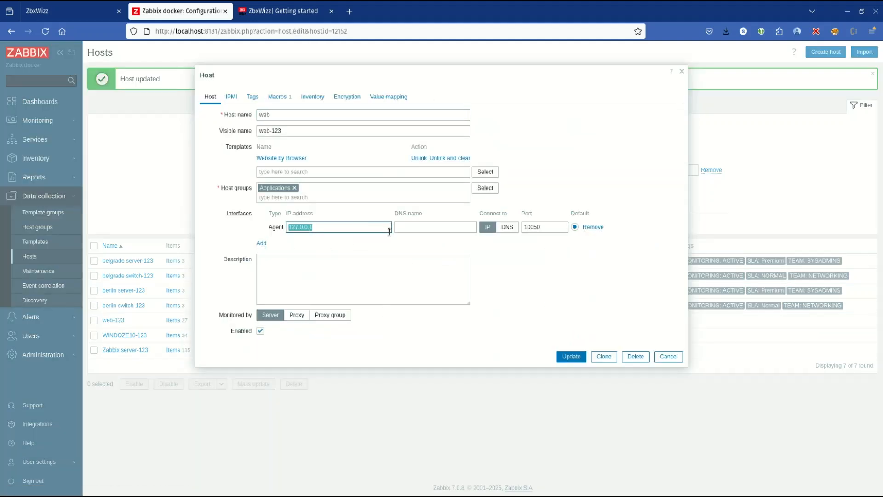
pyautogui.write('10.10.10')
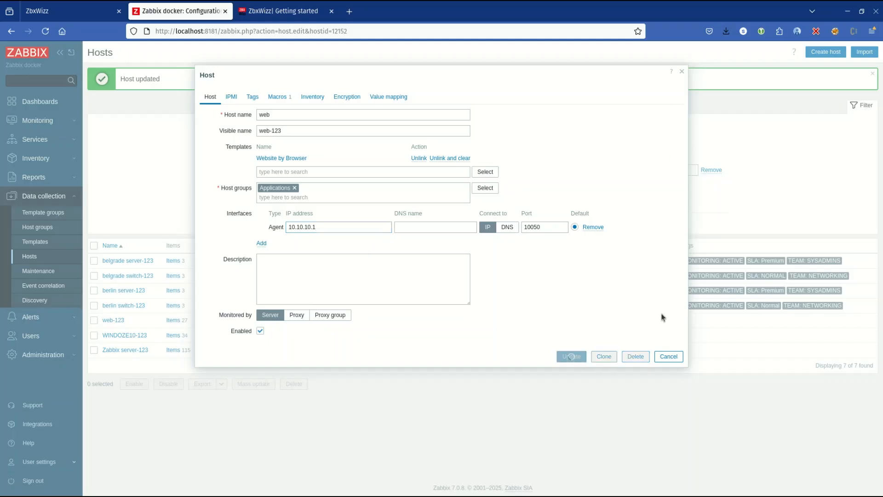
pyautogui.click(571, 356)
# Step: Return to ZbxWizz, pull the interface data from Zabbix again and reapply the data.zbx.ip transformation to col4
pyautogui.click(69, 11)
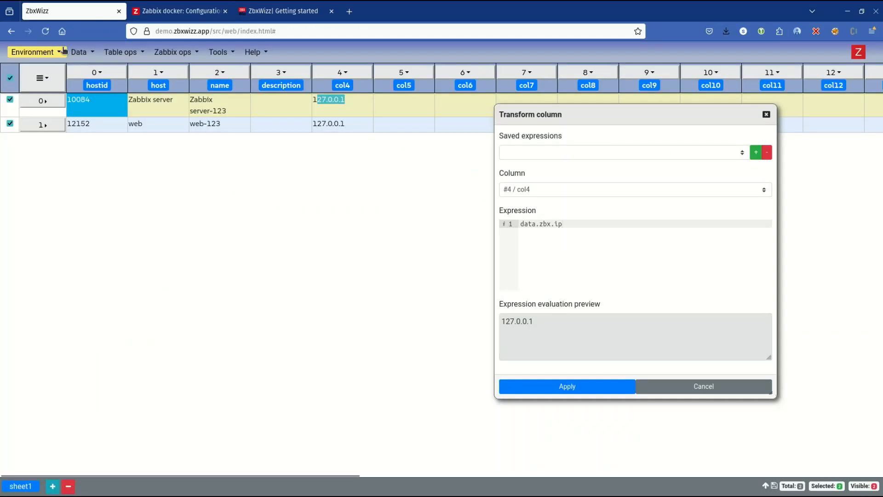
pyautogui.click(82, 52)
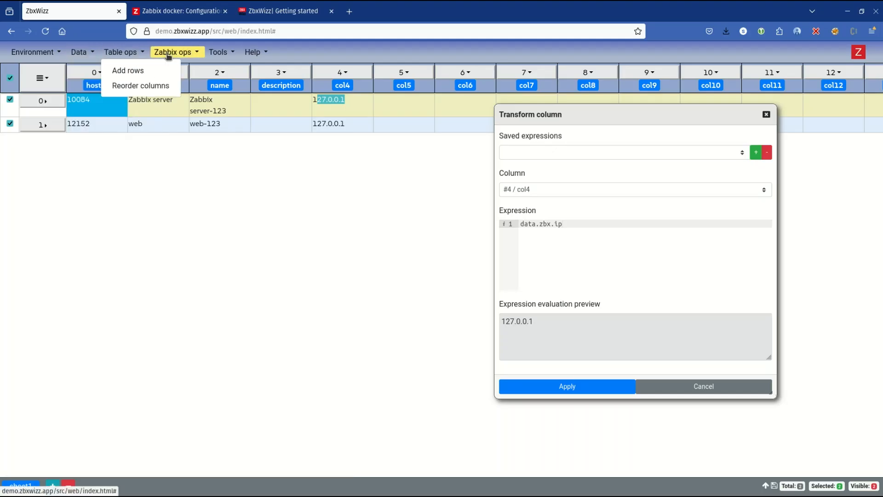
pyautogui.moveTo(175, 52)
pyautogui.click(174, 70)
pyautogui.click(209, 359)
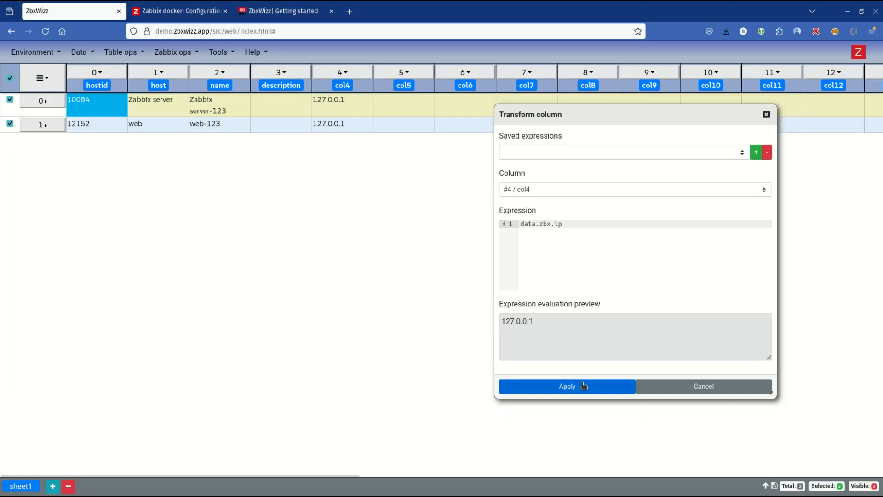
pyautogui.click(567, 386)
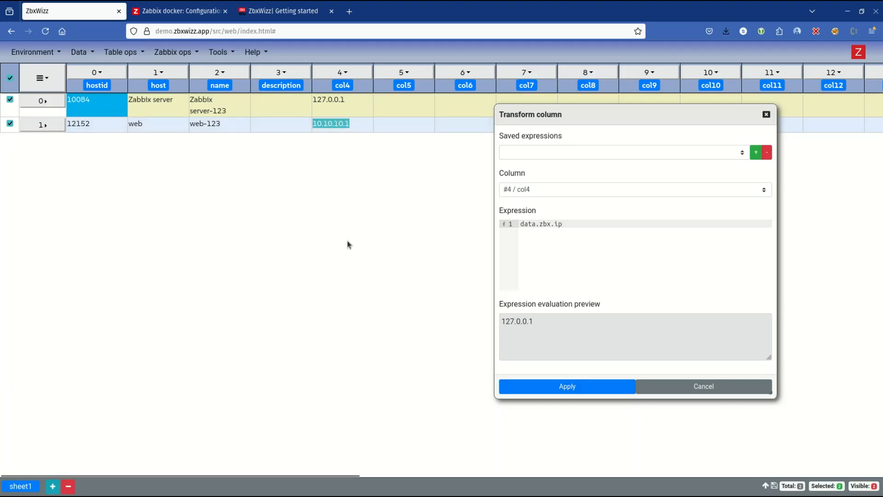
pyautogui.moveTo(612, 118); pyautogui.dragTo(392, 114)
pyautogui.moveTo(302, 108); pyautogui.dragTo(386, 120)
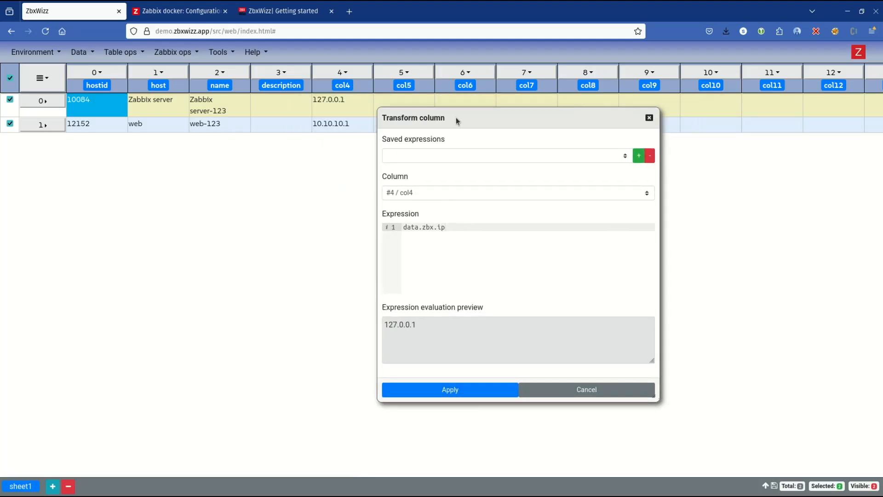
pyautogui.moveTo(457, 117); pyautogui.dragTo(543, 138)
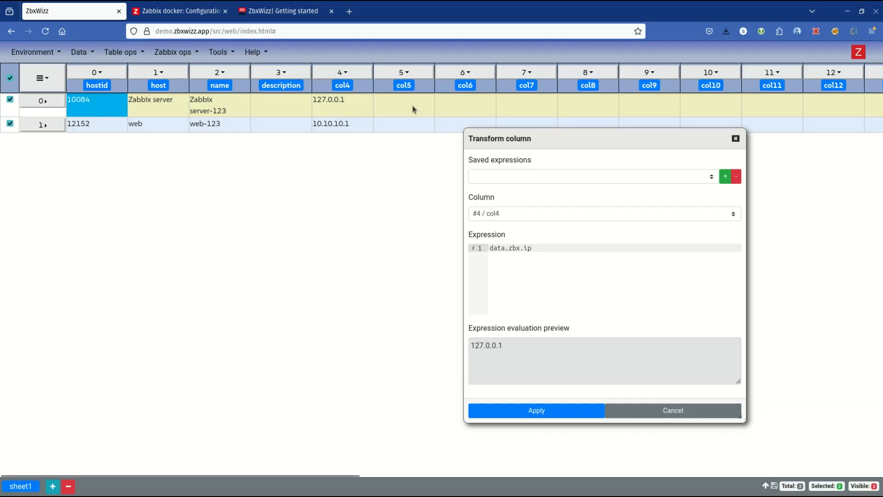
pyautogui.moveTo(707, 135); pyautogui.dragTo(529, 141)
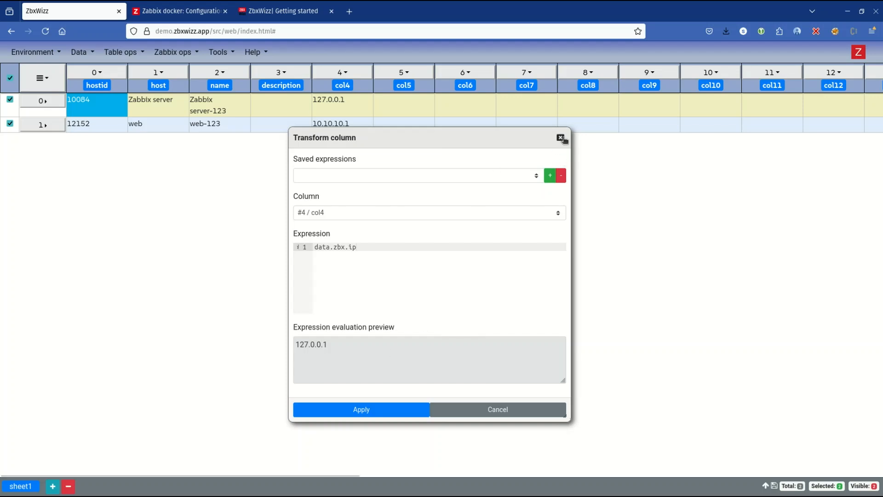
# Step: Open the column transformation for col5, examine its expression evaluation preview, and cancel without applying it
pyautogui.click(401, 72)
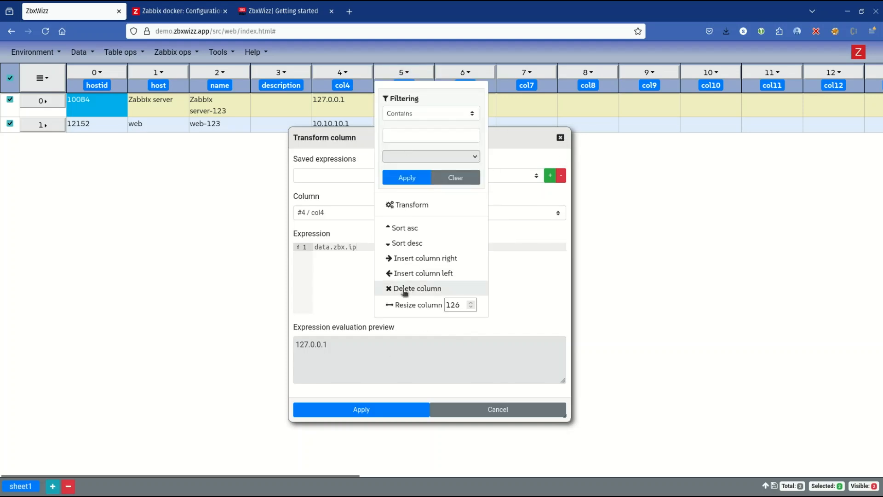
pyautogui.click(401, 204)
pyautogui.moveTo(523, 141); pyautogui.dragTo(549, 144)
pyautogui.click(352, 350)
pyautogui.moveTo(352, 349); pyautogui.dragTo(305, 347)
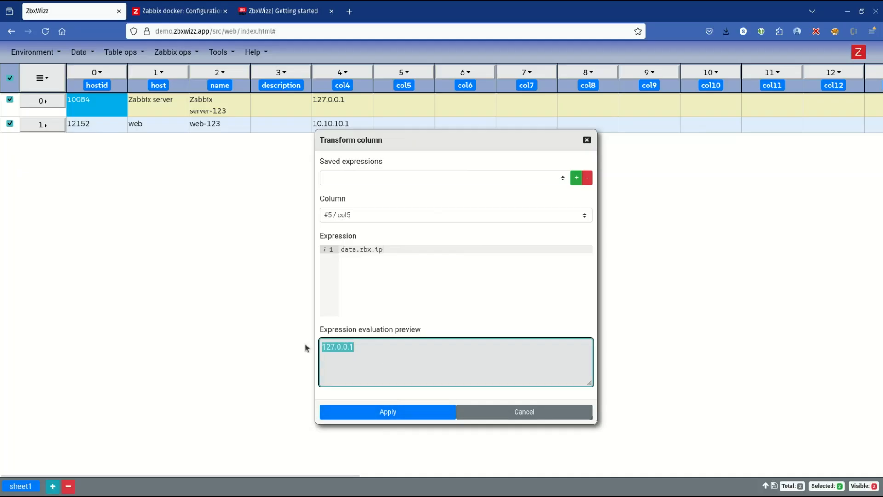
pyautogui.click(422, 350)
pyautogui.moveTo(435, 351); pyautogui.dragTo(307, 339)
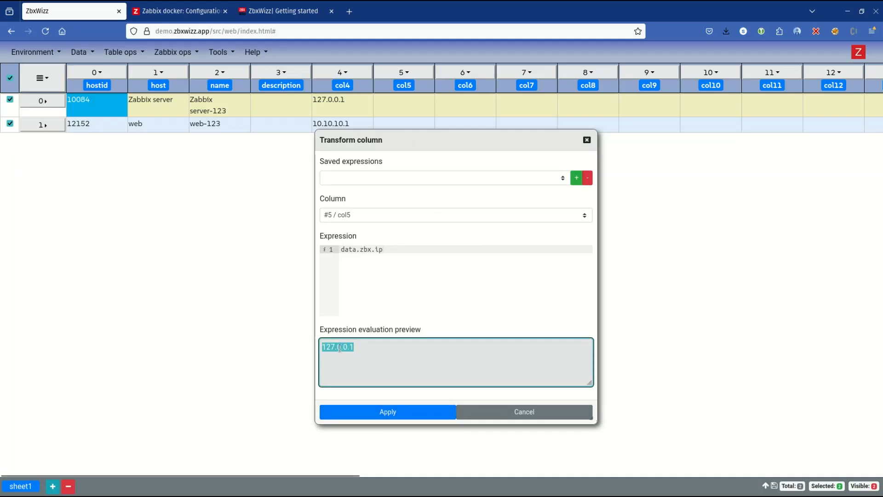
pyautogui.click(392, 354)
pyautogui.moveTo(371, 352); pyautogui.dragTo(317, 343)
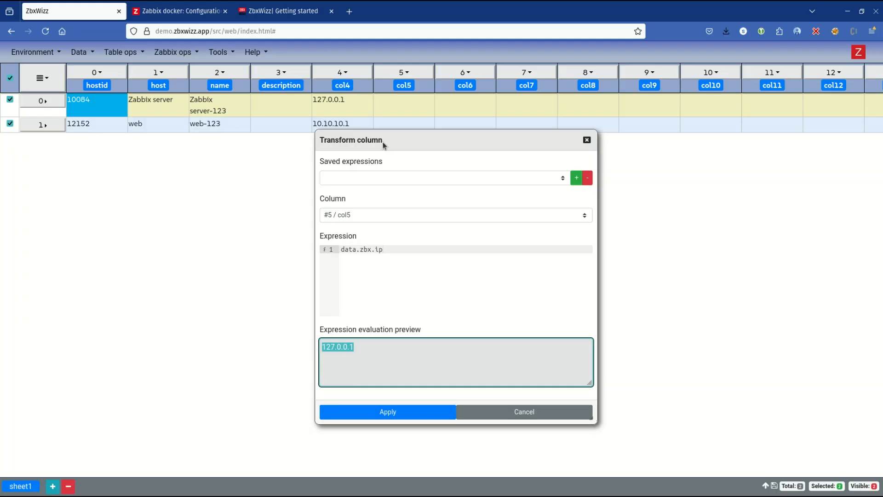
pyautogui.moveTo(383, 142); pyautogui.dragTo(449, 119)
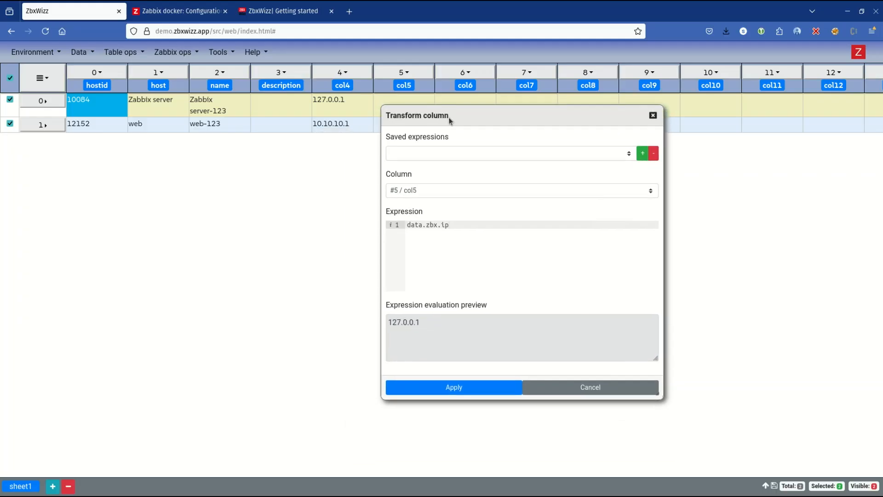
pyautogui.click(589, 389)
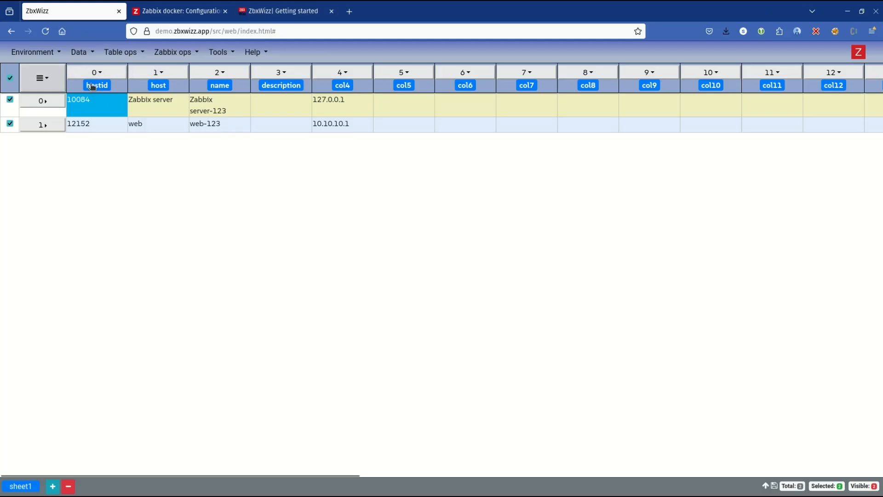
# Step: Open the CSV export for the sheet and move its window clear of the column headers
pyautogui.click(80, 52)
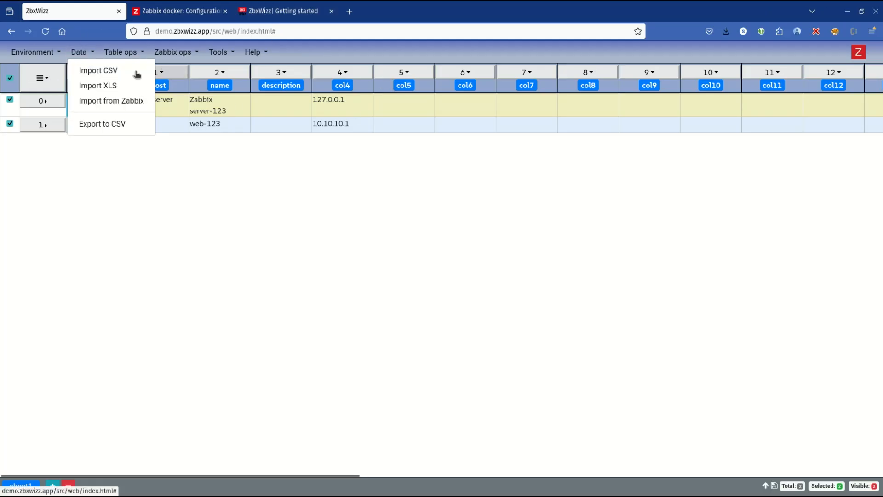
pyautogui.click(109, 127)
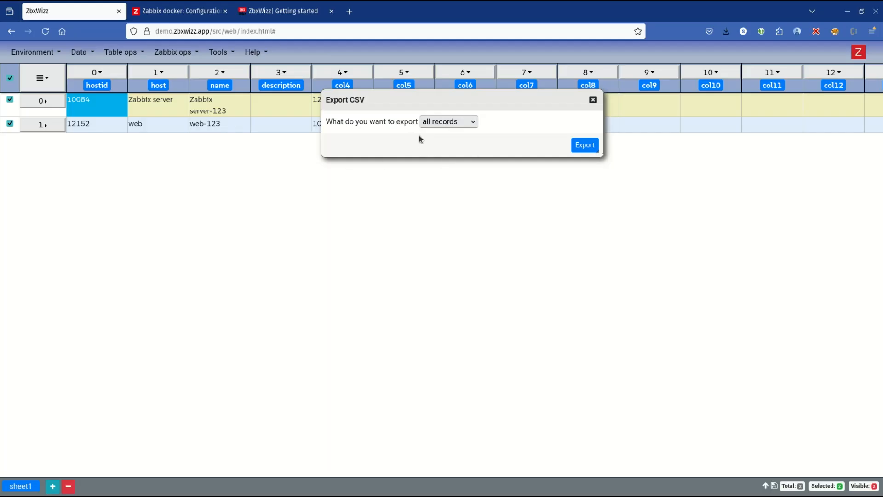
pyautogui.moveTo(518, 109); pyautogui.dragTo(382, 136)
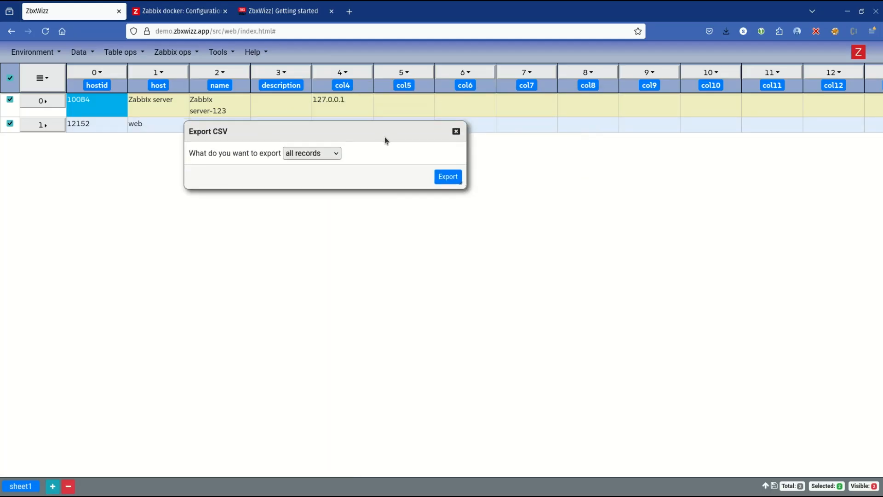
# Step: Filter the host column to show only rows that contain "zabb"
pyautogui.click(155, 74)
pyautogui.click(163, 135)
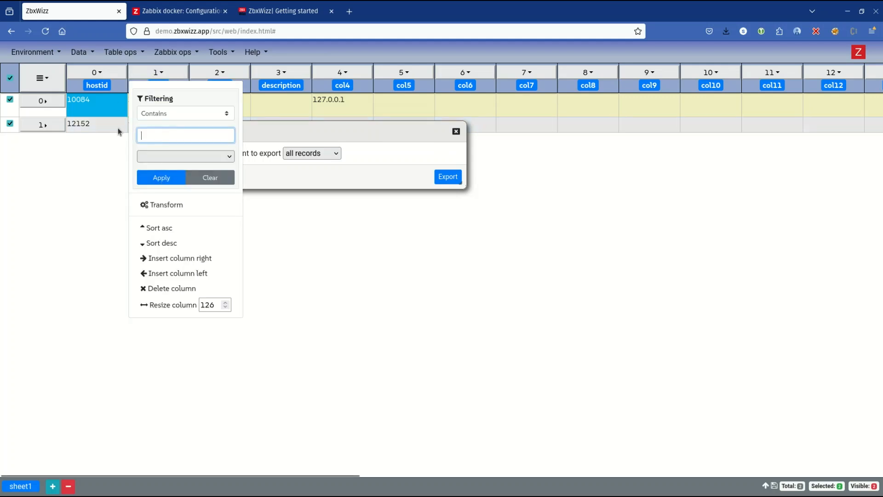
pyautogui.click(327, 141)
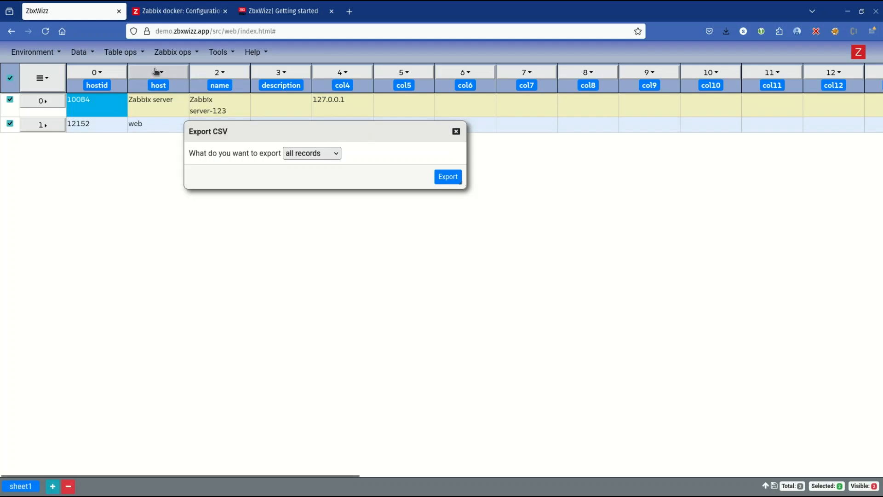
pyautogui.click(155, 72)
pyautogui.click(166, 138)
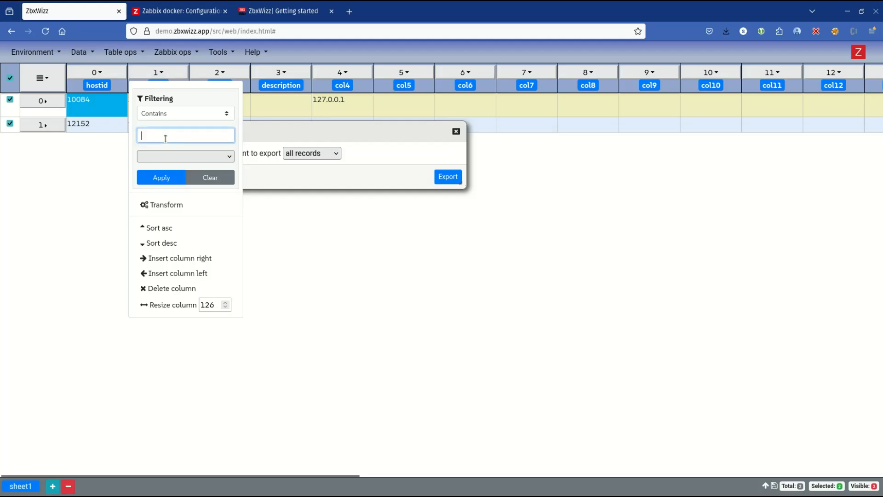
pyautogui.click(173, 177)
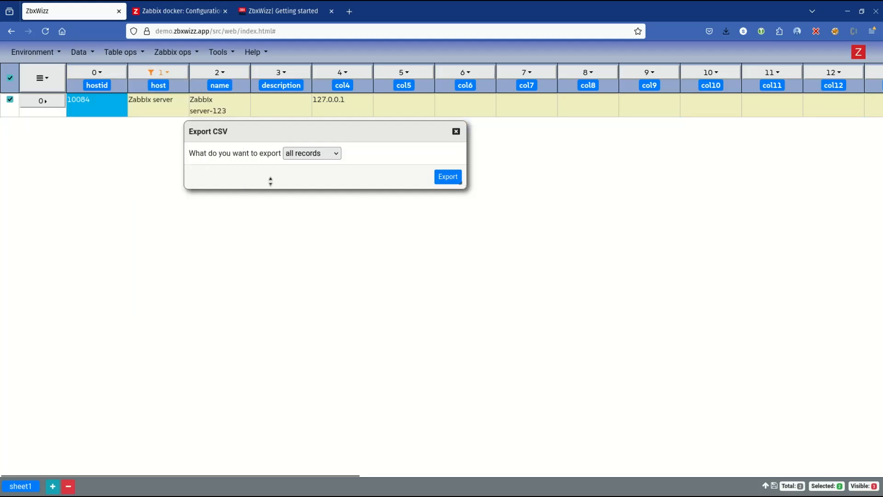
# Step: Export only the visible records to CSV, close the export window and clear the host column filter
pyautogui.click(314, 159)
pyautogui.click(310, 193)
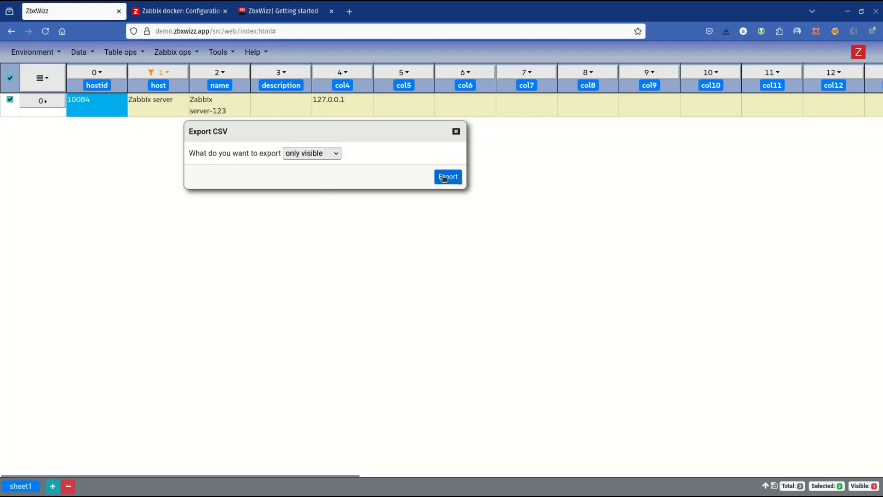
pyautogui.click(449, 177)
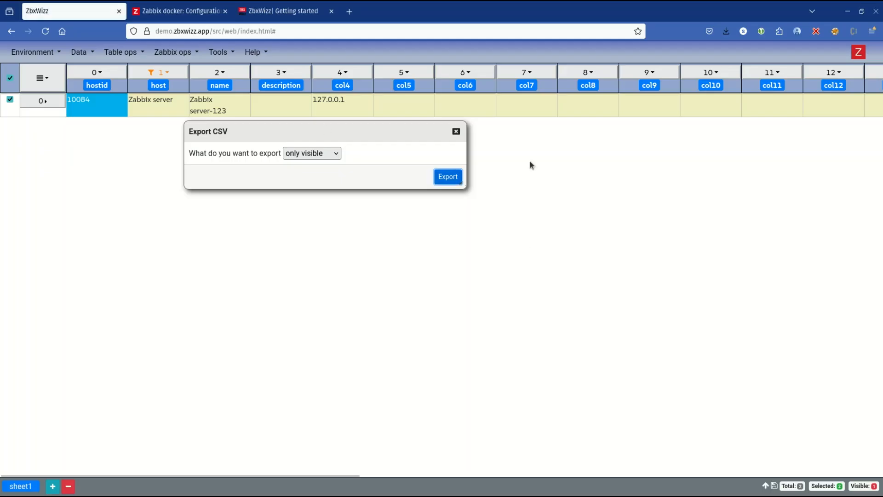
pyautogui.click(456, 131)
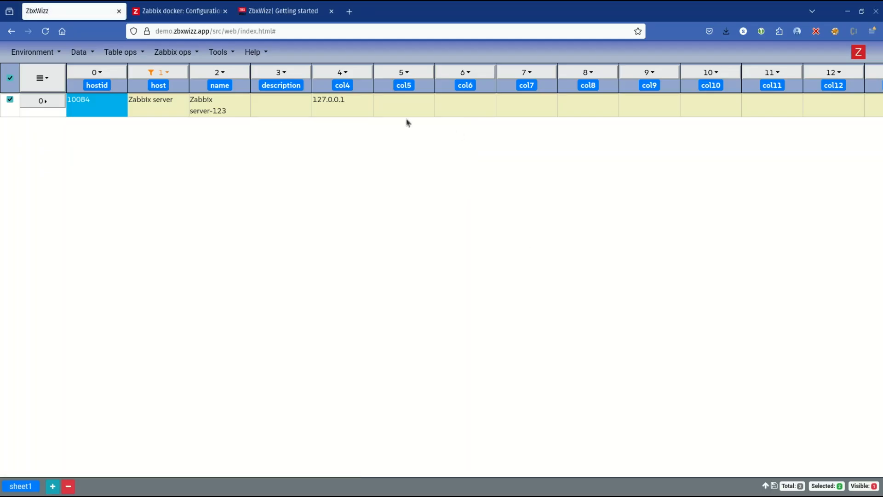
pyautogui.click(158, 72)
pyautogui.click(209, 177)
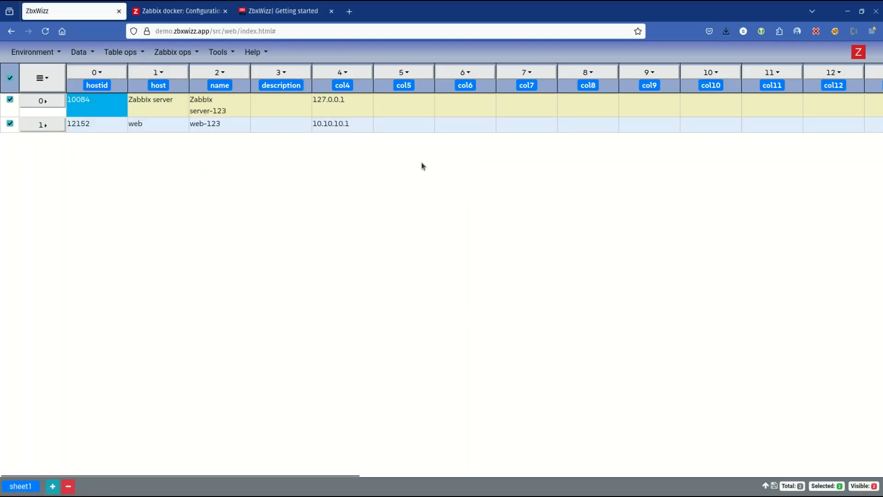
# Step: Switch to the getting-started tutorial and read further down the page for the next instruction
pyautogui.click(202, 11)
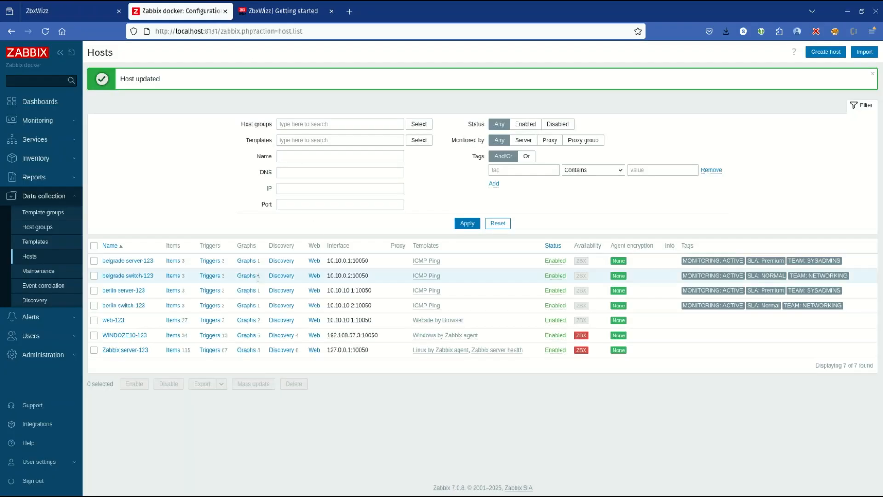
pyautogui.click(298, 8)
pyautogui.scroll(-3, 428, 357)
pyautogui.moveTo(332, 329); pyautogui.dragTo(411, 346)
# Step: Switch to ZbxWizz, open the transform for column 5, move its window clear of that column and clear the existing expression
pyautogui.click(112, 12)
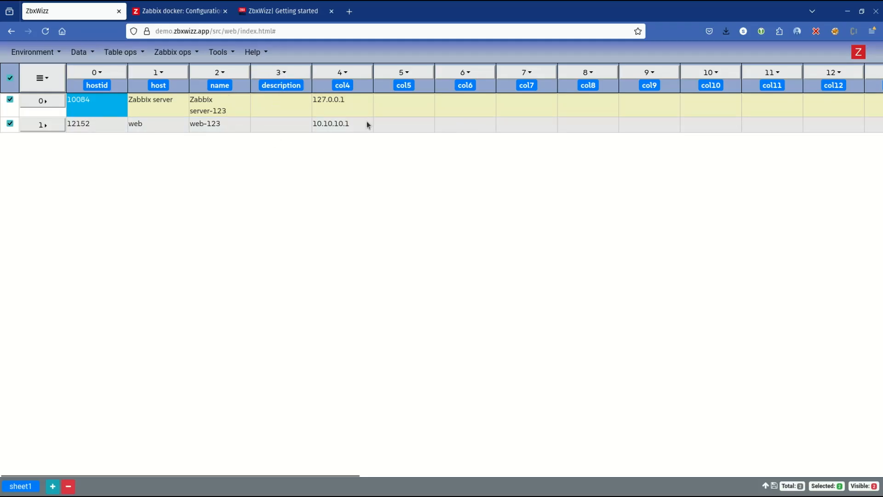
pyautogui.click(409, 72)
pyautogui.click(408, 207)
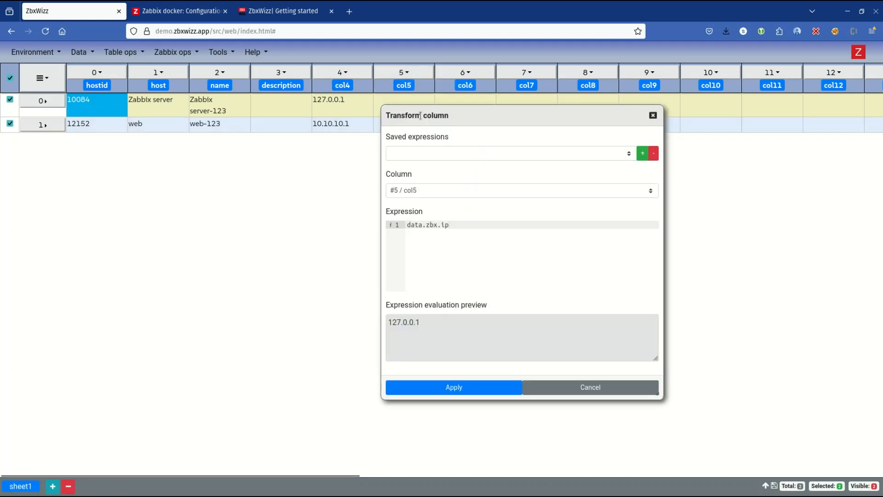
pyautogui.moveTo(420, 115); pyautogui.dragTo(549, 116)
pyautogui.moveTo(600, 228); pyautogui.dragTo(504, 228)
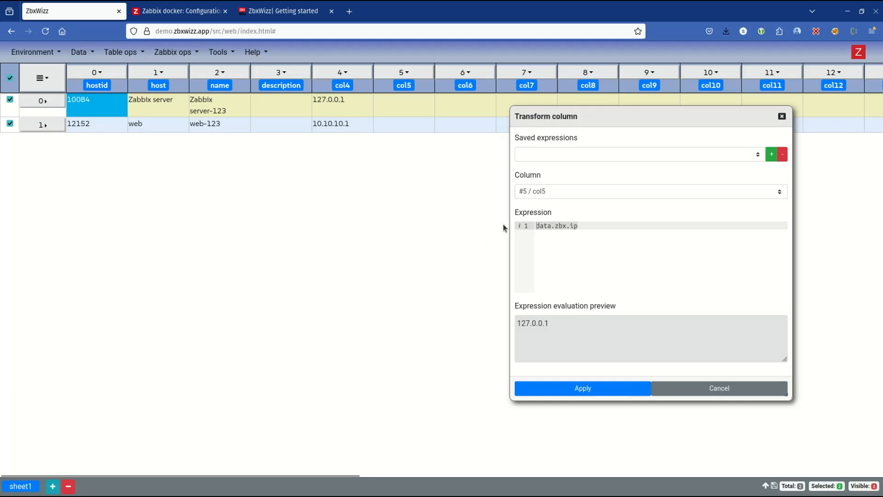
pyautogui.press('BackSpace')
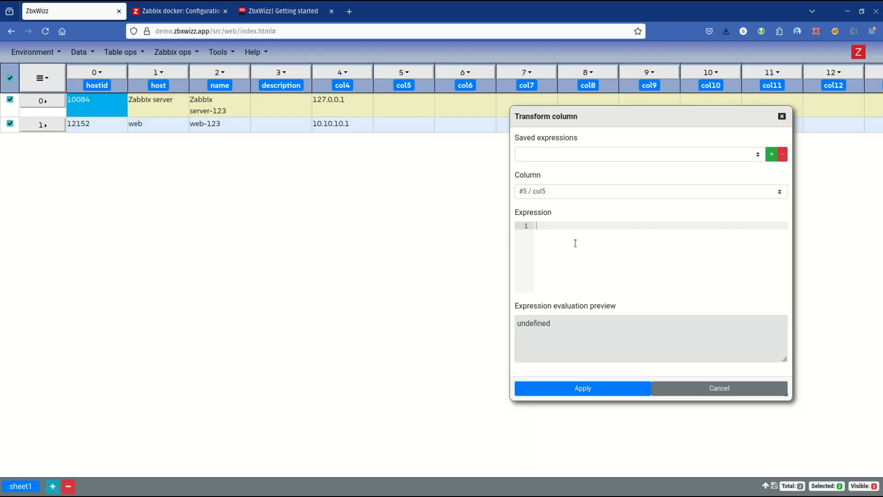
# Step: Transform column 5 with the expression _description+"\nUpdated by ZbxWizz", apply it and close the transform window
pyautogui.write('_')
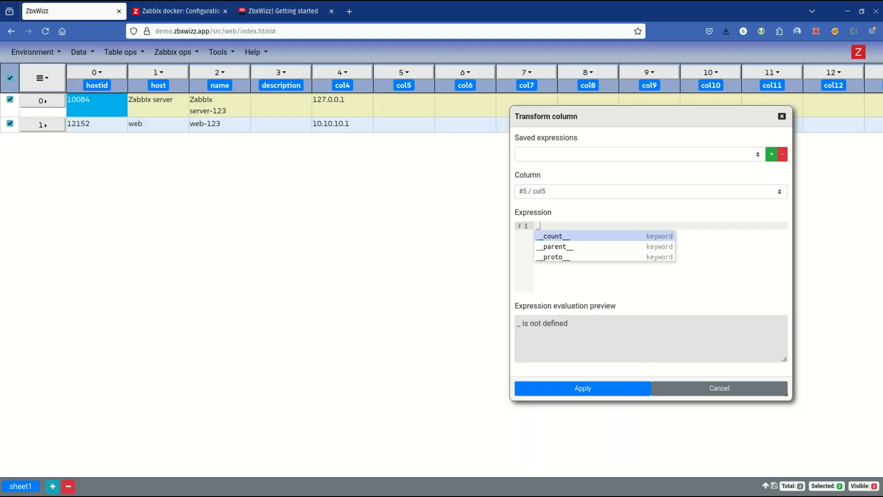
pyautogui.write('descript')
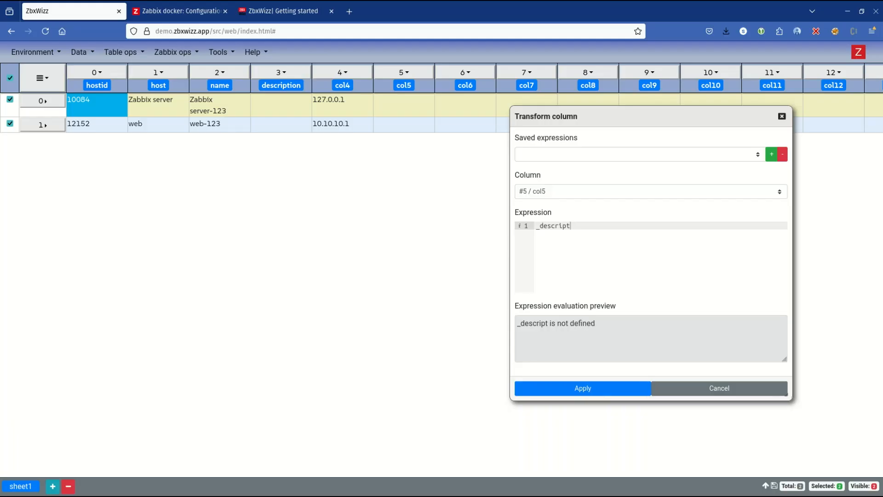
pyautogui.write('ion')
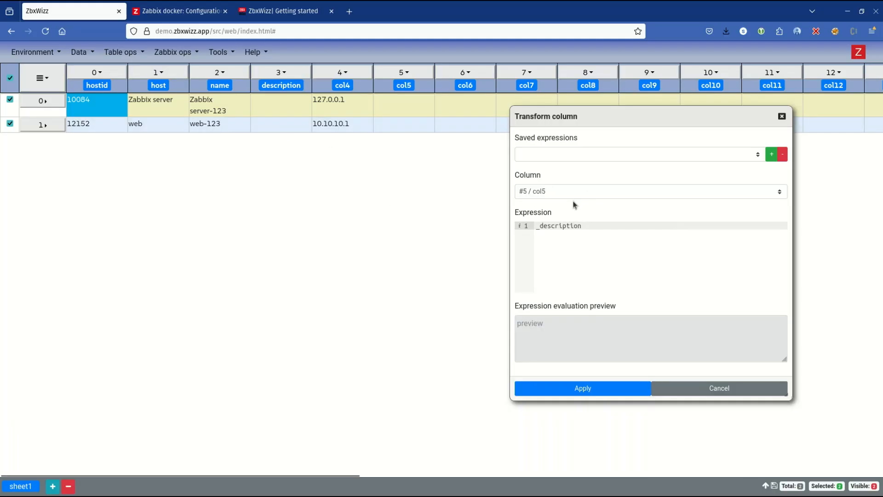
pyautogui.write('+"')
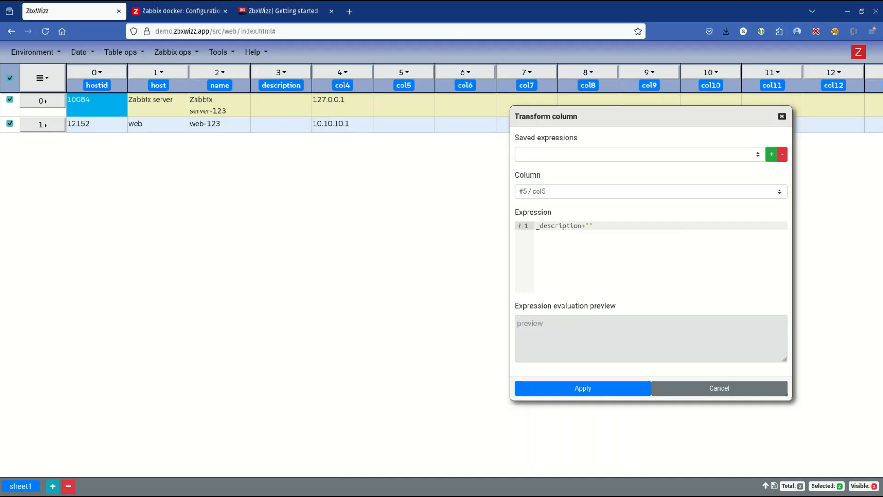
pyautogui.write('mo')
pyautogui.press('BackSpace')
pyautogui.press('BackSpace')
pyautogui.write('m')
pyautogui.press('BackSpace')
pyautogui.press('BackSpace')
pyautogui.write('iu')
pyautogui.press('BackSpace')
pyautogui.press('BackSpace')
pyautogui.write('\\n')
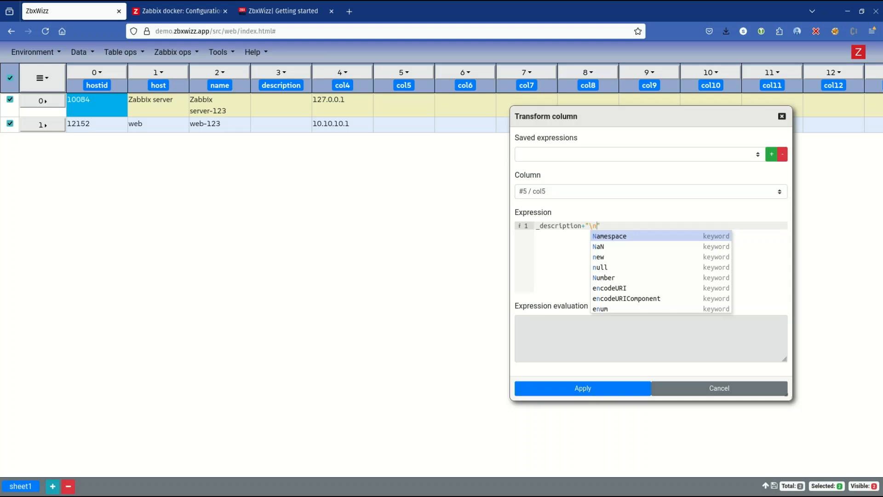
pyautogui.write('Updated ')
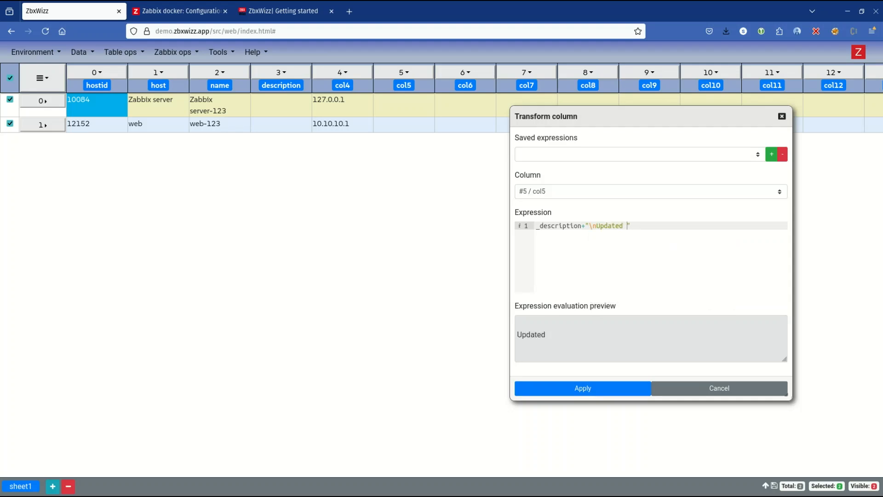
pyautogui.write('by ZbxWizz')
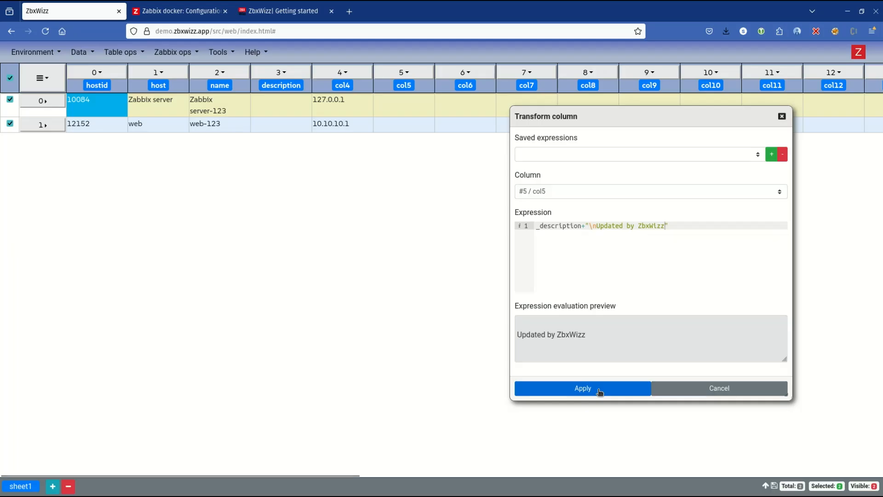
pyautogui.click(580, 386)
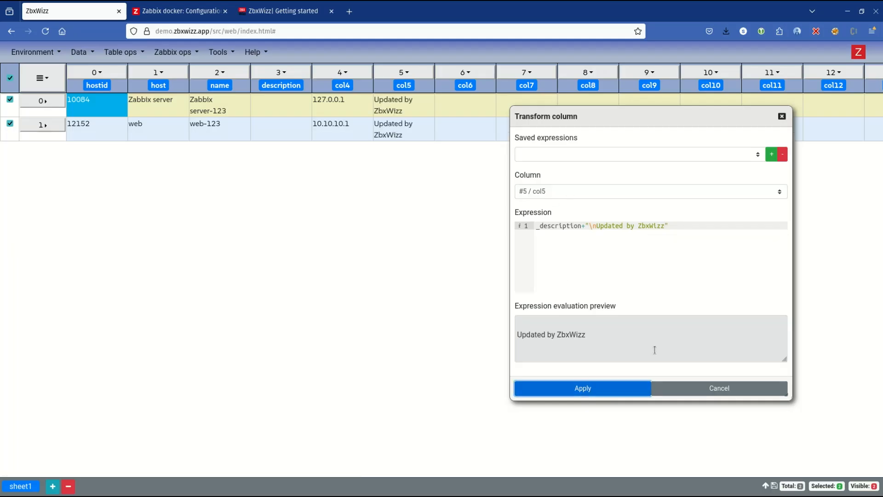
pyautogui.click(719, 388)
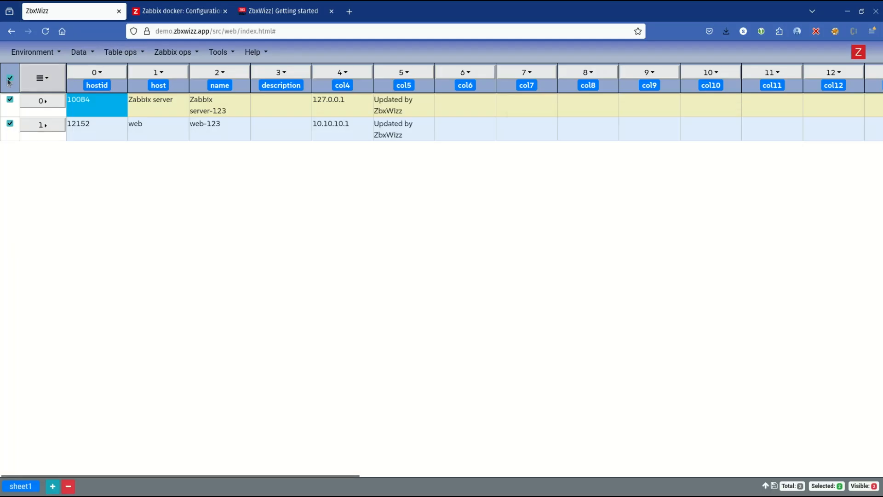
# Step: Open the push to Zabbix for the selected rows and move its window clear of the sheet's first columns
pyautogui.click(198, 53)
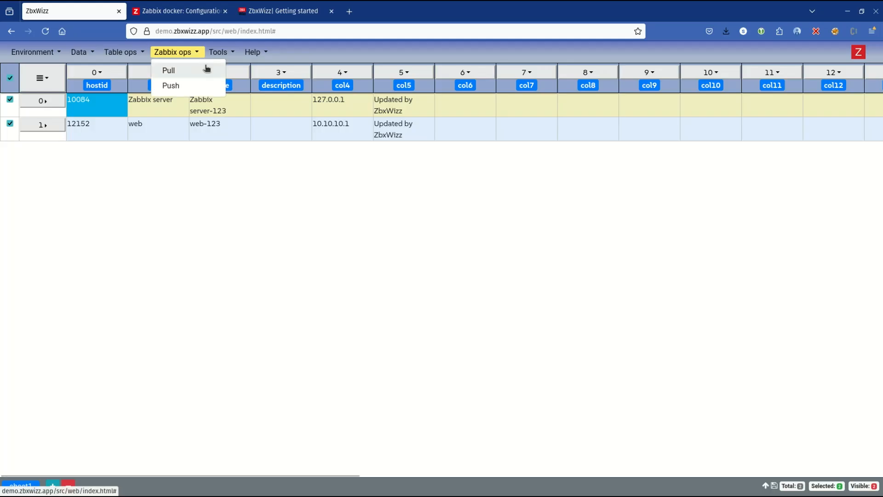
pyautogui.click(170, 86)
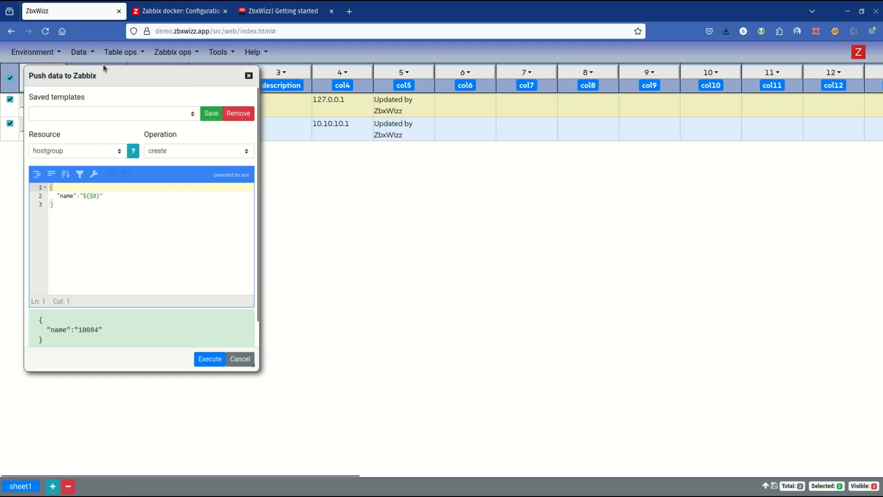
pyautogui.moveTo(101, 75); pyautogui.dragTo(440, 104)
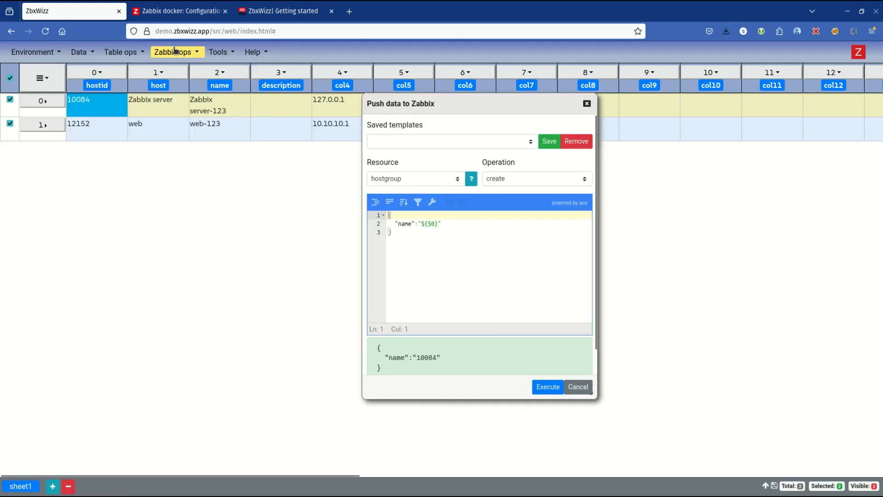
pyautogui.click(172, 53)
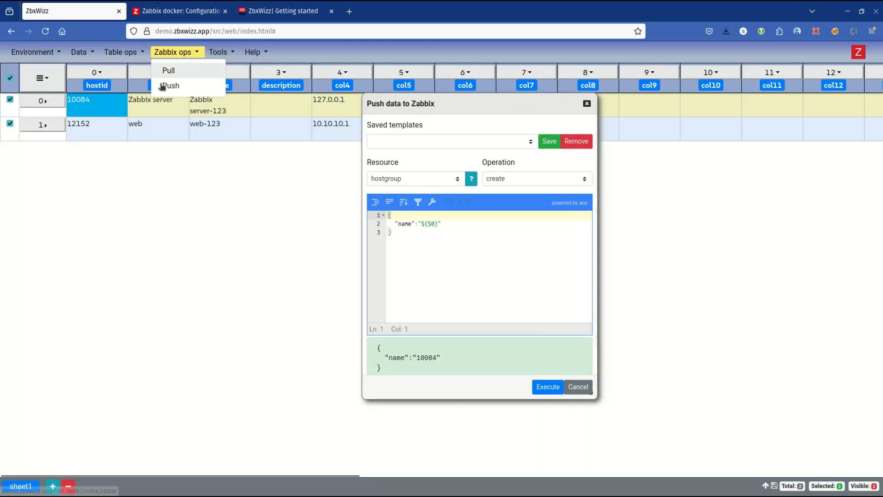
pyautogui.click(438, 224)
# Step: Copy the JSON body from the getting-started tutorial and replace the push body with its hostid "${_hostid}" and description "${$5}" entries
pyautogui.click(179, 11)
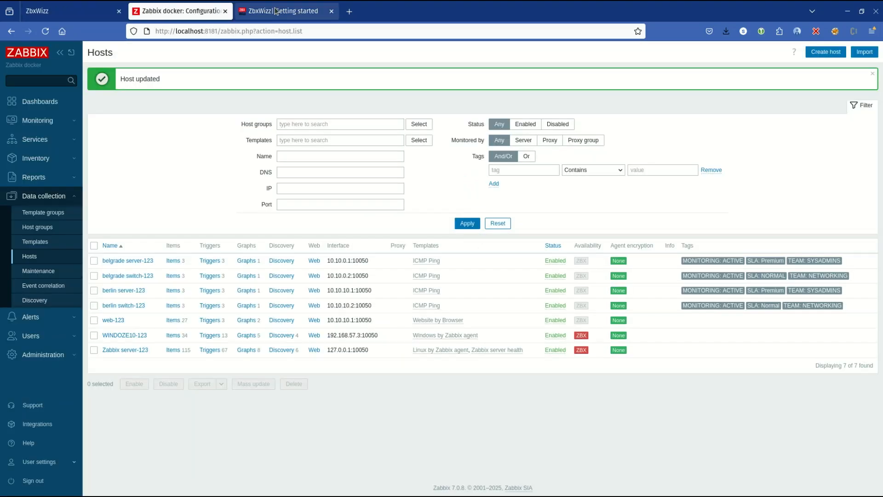
pyautogui.click(278, 11)
pyautogui.scroll(-5, 333, 344)
pyautogui.moveTo(363, 277); pyautogui.dragTo(328, 230)
pyautogui.click(166, 11)
pyautogui.click(55, 13)
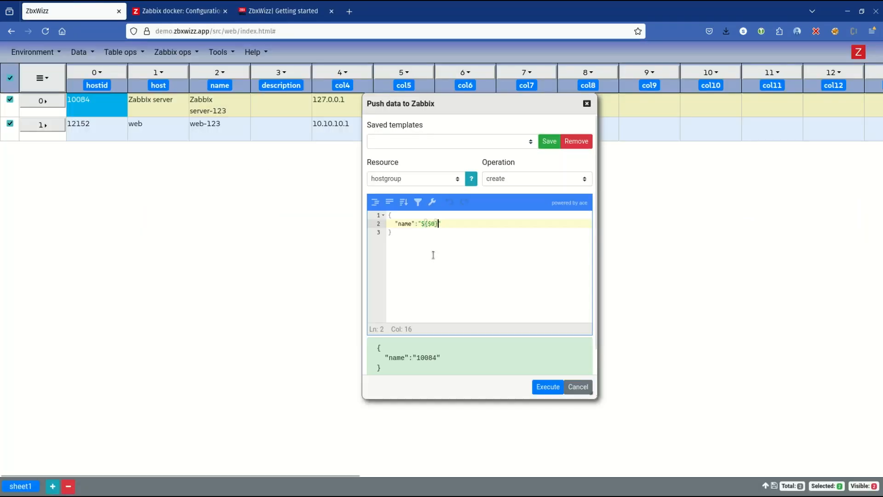
pyautogui.hotkey('ctrl', 'a')
pyautogui.write('{ "hostid":"${_hostid}", "description": "${$5}" }')
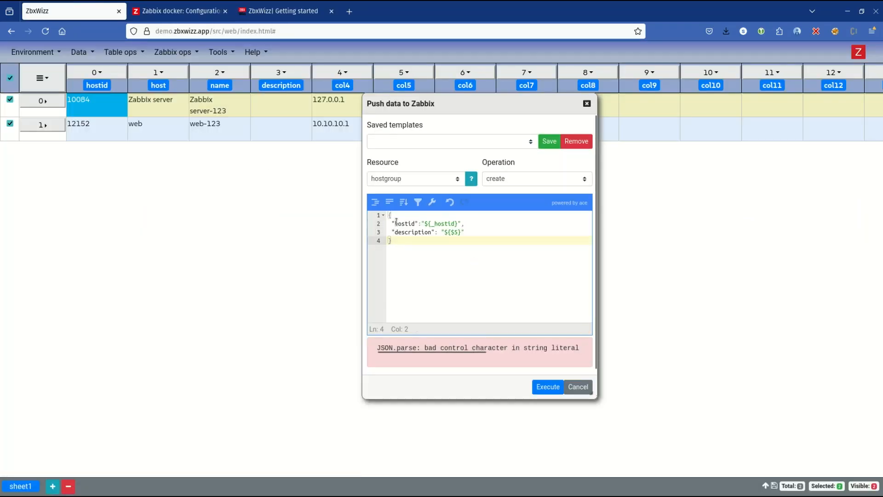
# Step: Examine the hostid and description lines of the pasted push body for the cause of the JSON parse error
pyautogui.doubleClick(397, 224)
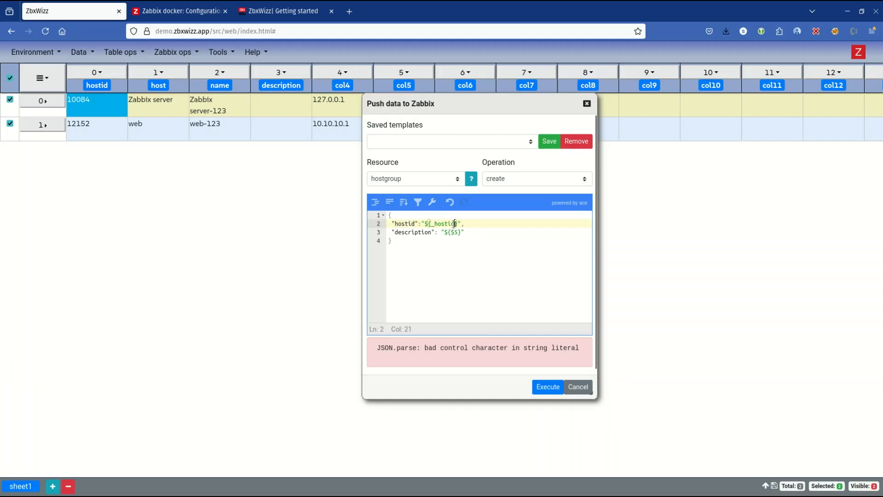
pyautogui.doubleClick(454, 224)
pyautogui.click(481, 235)
pyautogui.click(481, 243)
pyautogui.press('Return')
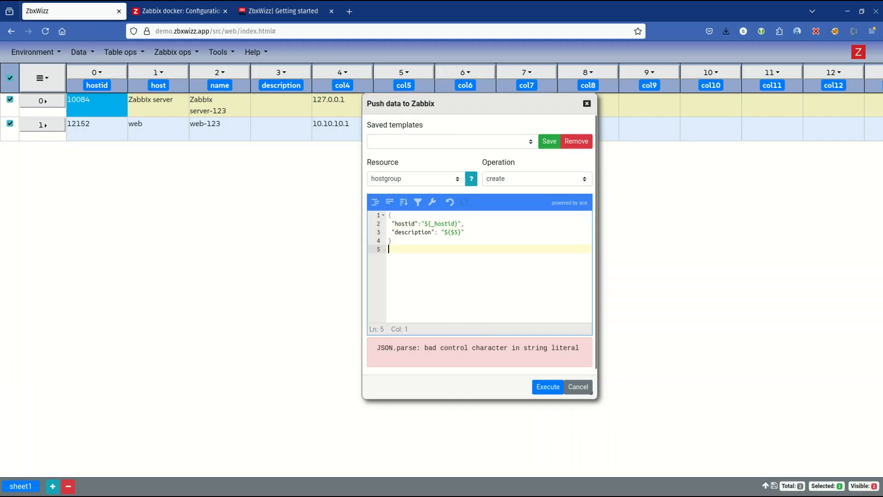
pyautogui.press('Up')
pyautogui.press('Up')
pyautogui.press('Up')
pyautogui.press('Up')
pyautogui.press('Down')
pyautogui.press('Down')
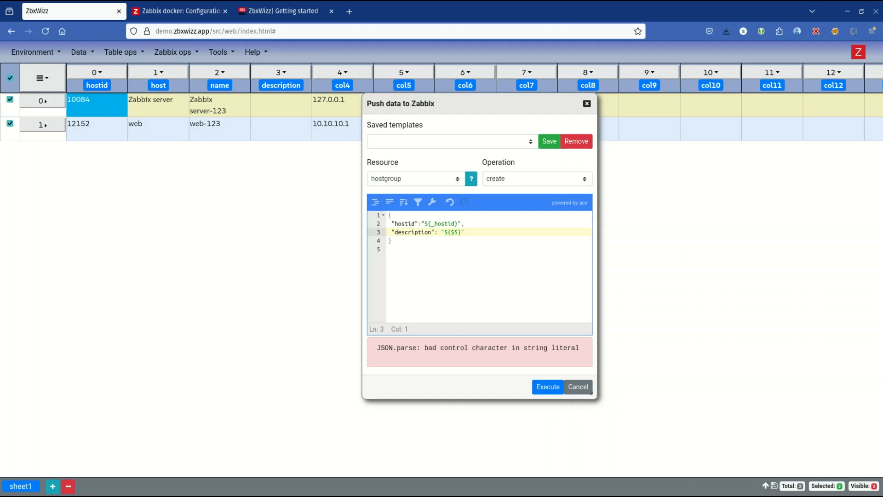
pyautogui.press('Right')
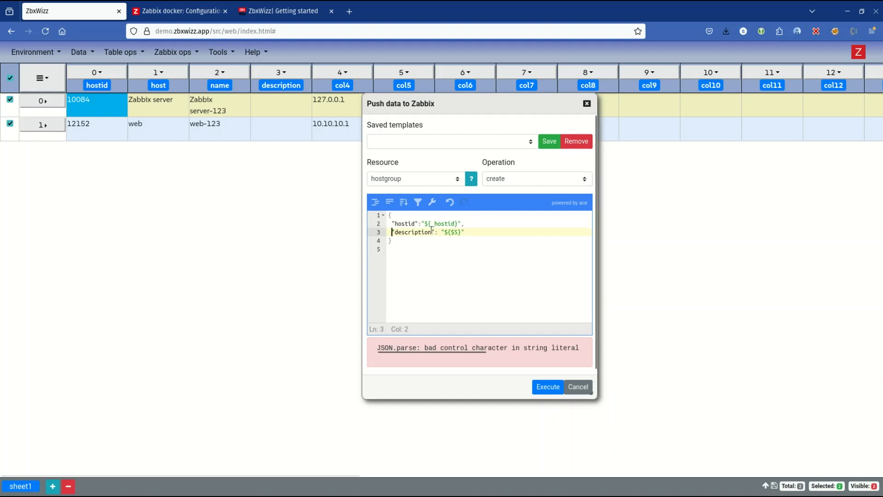
pyautogui.click(492, 231)
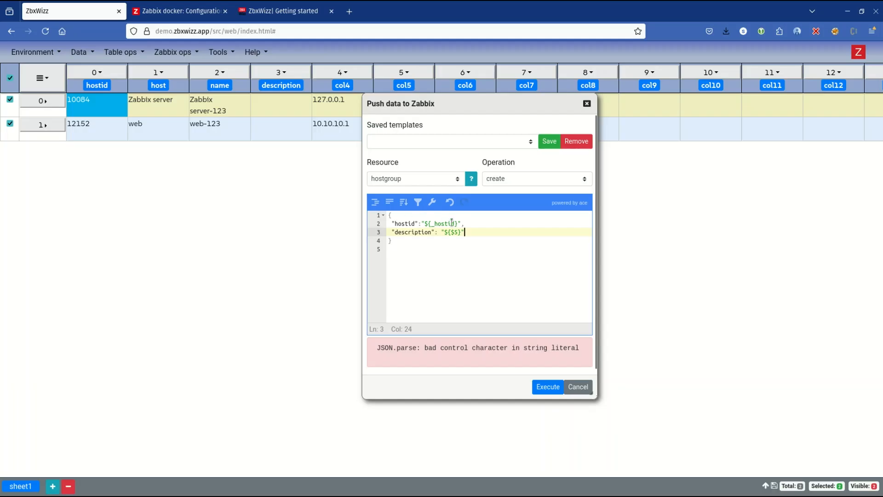
pyautogui.click(492, 224)
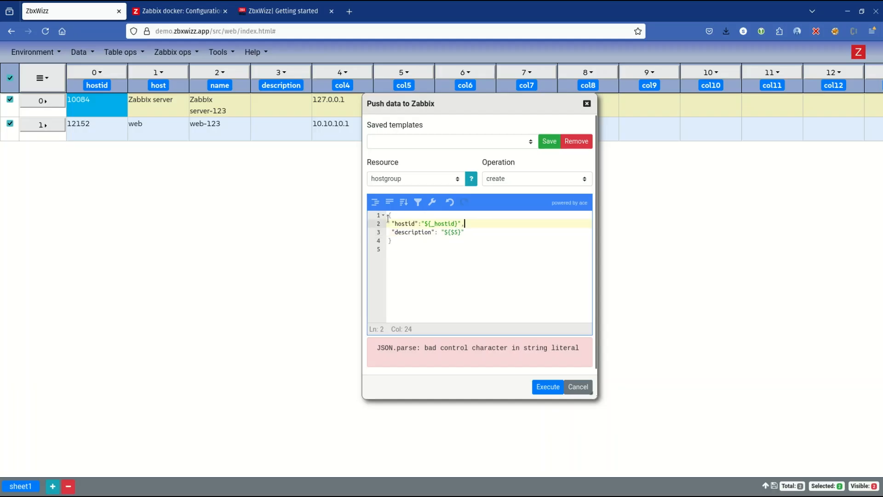
pyautogui.click(473, 250)
pyautogui.click(431, 238)
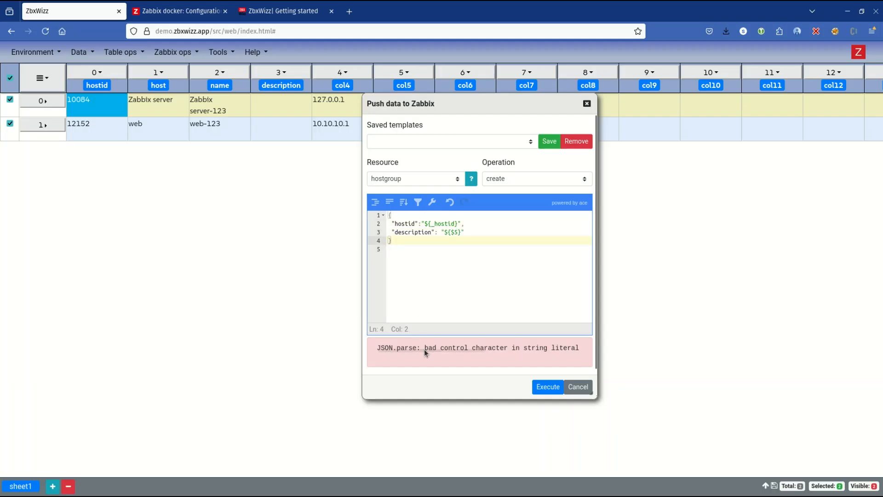
pyautogui.press('Delete')
# Step: Delete and retype the comma after the hostid value in the push body
pyautogui.press('Up')
pyautogui.press('End')
pyautogui.press('Up')
pyautogui.press('BackSpace')
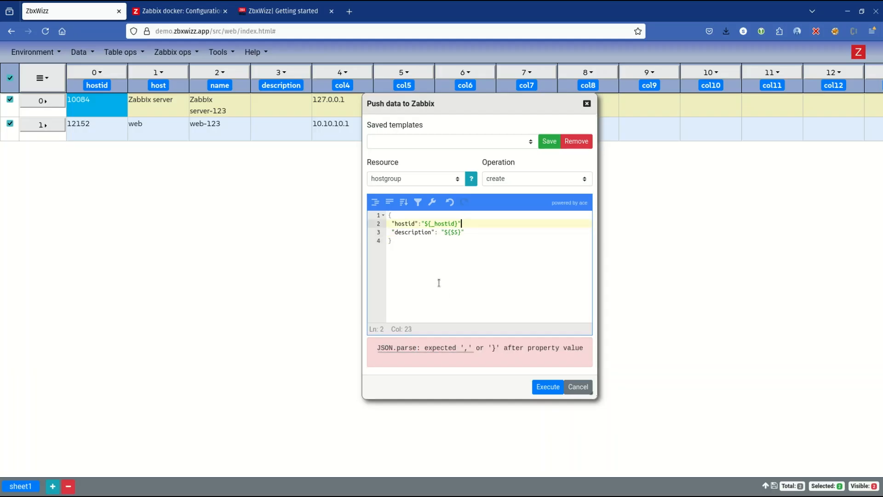
pyautogui.write(',')
pyautogui.hotkey('shift', 'Down')
pyautogui.hotkey('shift', 'Up')
pyautogui.press('Left')
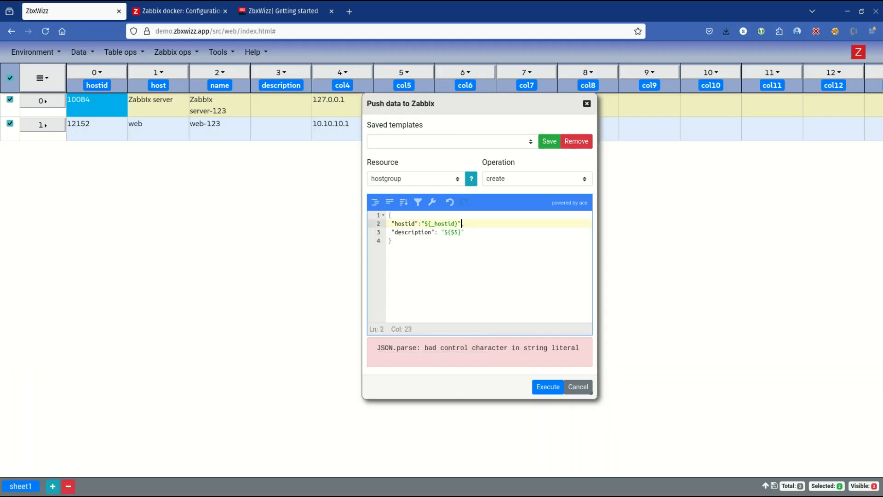
# Step: Remove the description line from the push body and reinsert it from the copied template below the hostid line
pyautogui.hotkey('shift', 'Down')
pyautogui.hotkey('shift', 'Right')
pyautogui.hotkey('ctrl', 'c')
pyautogui.press('BackSpace')
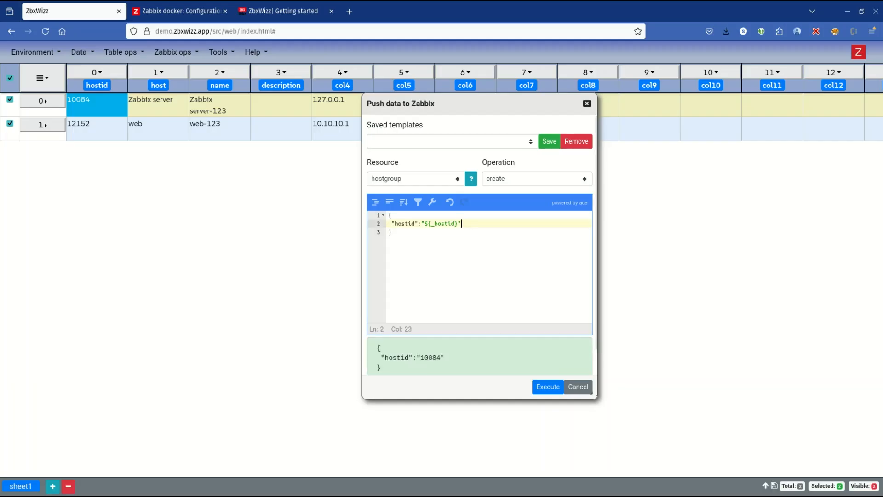
pyautogui.write(',')
pyautogui.press('Return')
pyautogui.hotkey('ctrl', 'v')
pyautogui.press('Up')
pyautogui.hotkey('shift', 'Left')
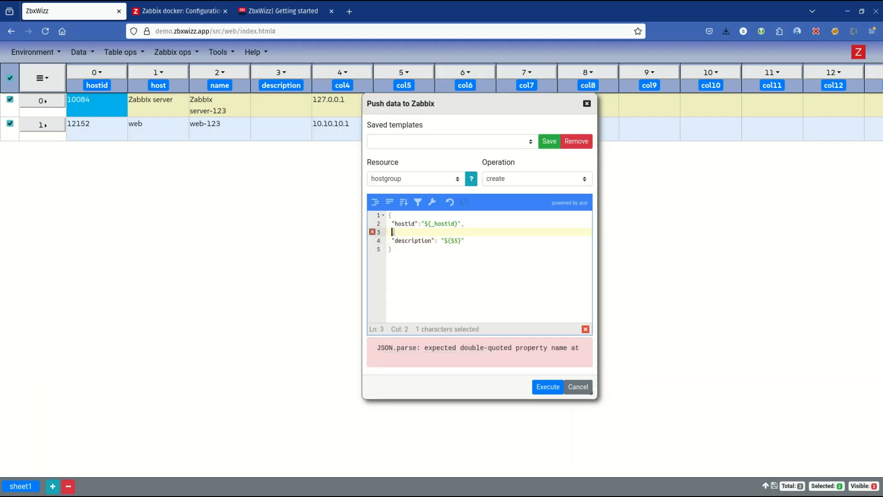
pyautogui.press('BackSpace')
pyautogui.hotkey('ctrl', 'd')
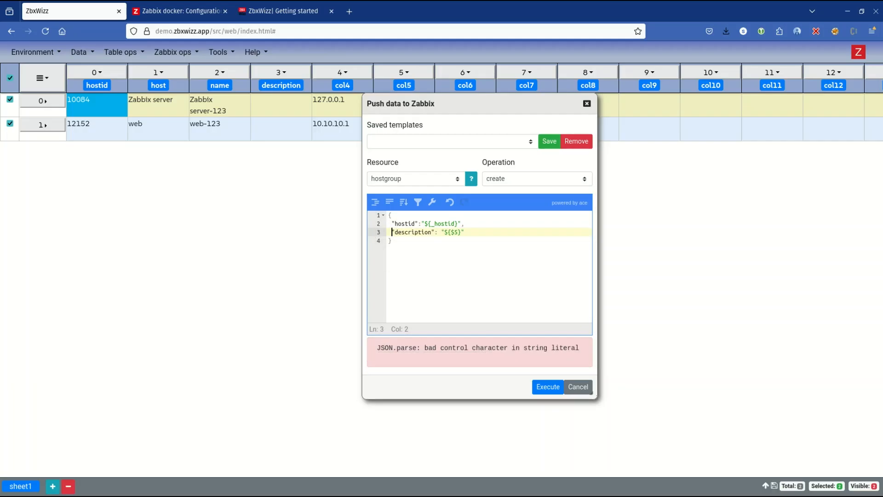
# Step: Clear the description line of the push body and retype the "description" key below the hostid line
pyautogui.hotkey('shift', 'Home')
pyautogui.press('BackSpace')
pyautogui.press('BackSpace')
pyautogui.press('BackSpace')
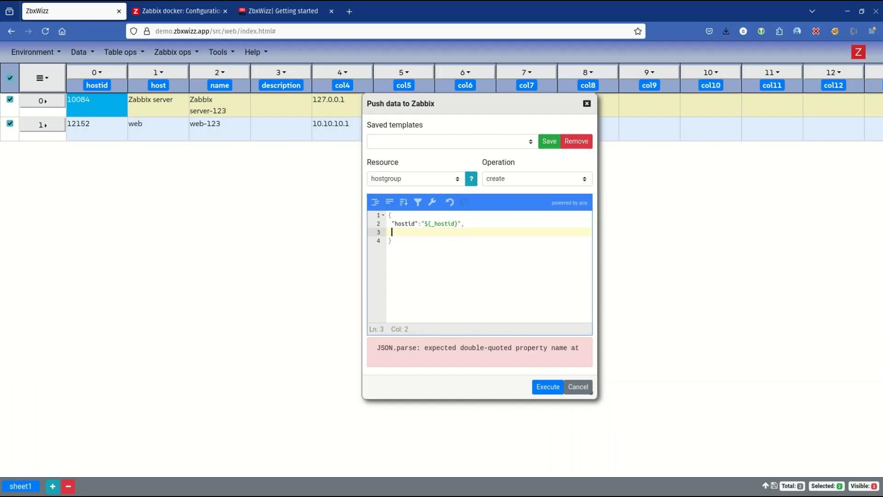
pyautogui.press('Return')
pyautogui.write('"description')
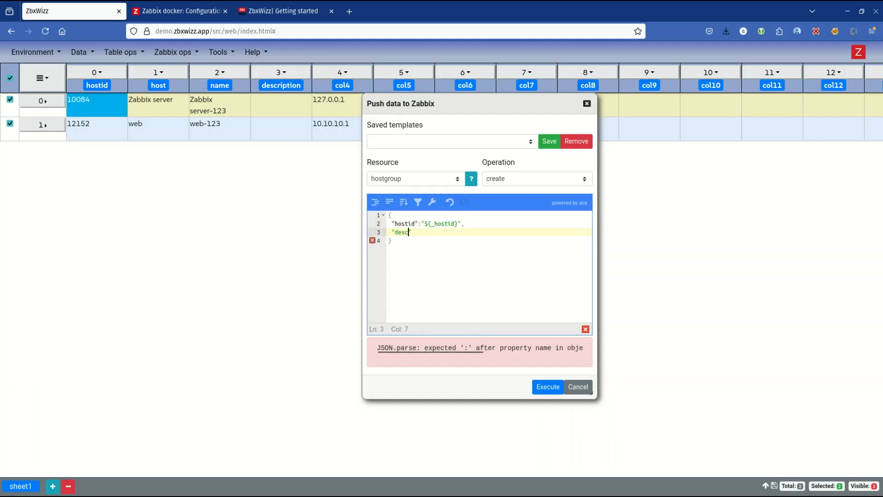
pyautogui.press('BackSpace')
pyautogui.press('BackSpace')
pyautogui.press('BackSpace')
pyautogui.write('ions')
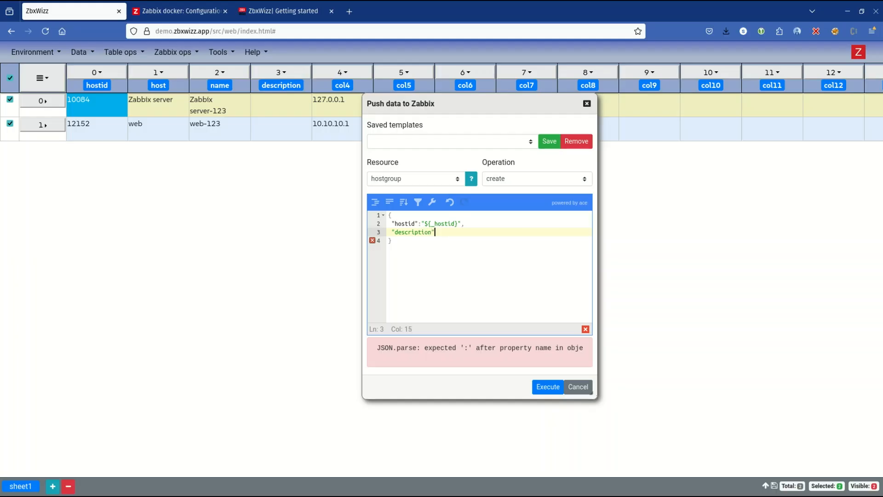
pyautogui.write(':')
pyautogui.write('"${}')
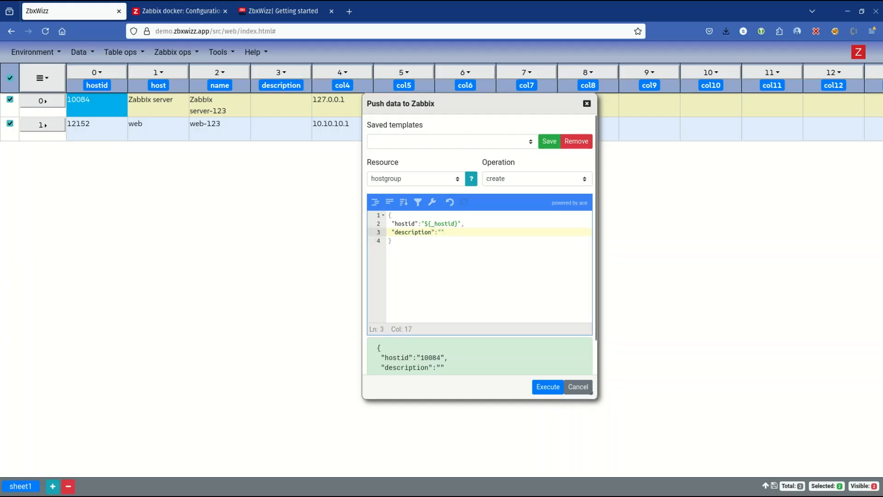
# Step: Complete the description entry in the push body with the value "${_col4}"
pyautogui.press('Left')
pyautogui.write('_col')
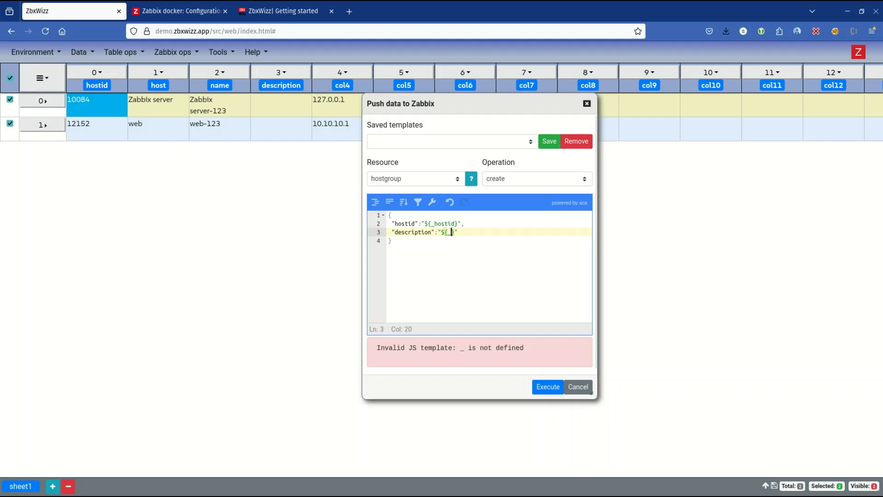
pyautogui.write('4')
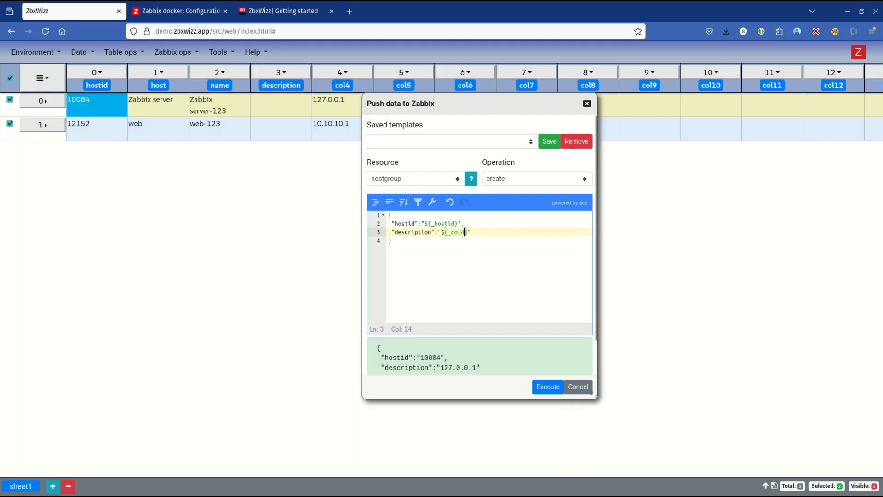
# Step: Replace the _col4 reference in the description value with $4
pyautogui.press('Down')
pyautogui.doubleClick(454, 232)
pyautogui.write('$4')
# Step: Set the push resource to host and the operation to update, then execute the push and confirm it
pyautogui.click(411, 181)
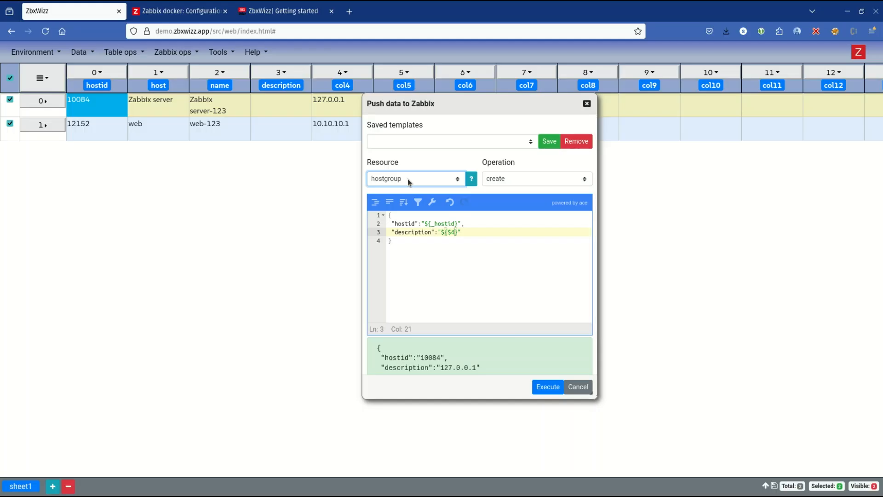
pyautogui.click(501, 175)
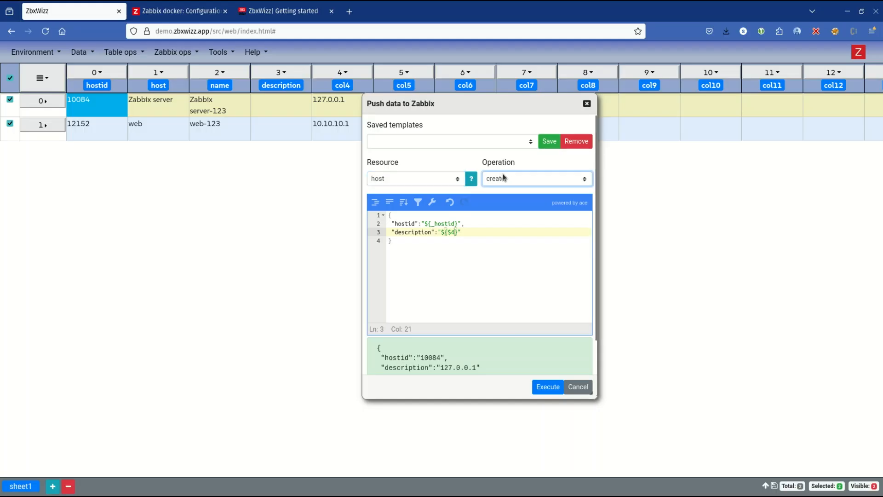
pyautogui.click(508, 202)
pyautogui.click(528, 253)
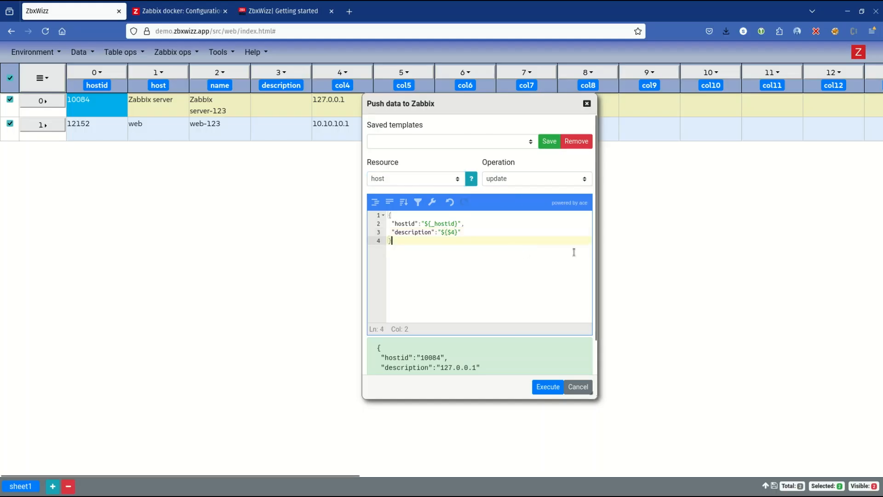
pyautogui.click(547, 388)
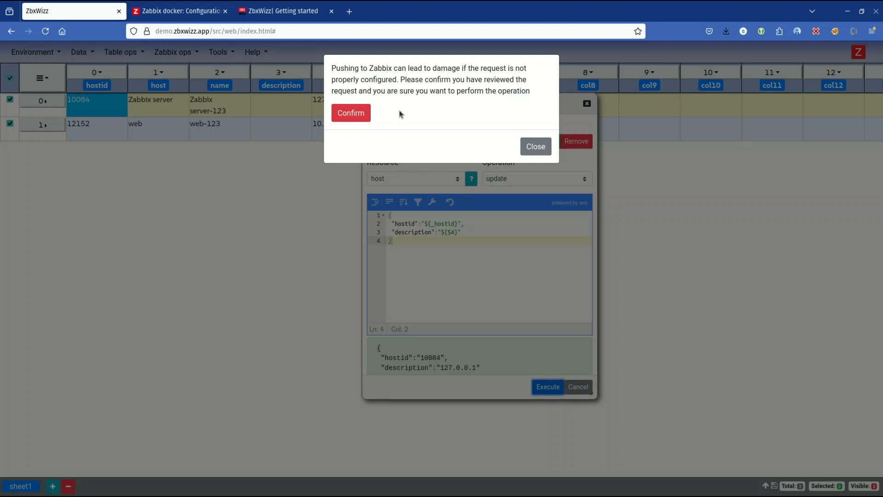
pyautogui.click(358, 116)
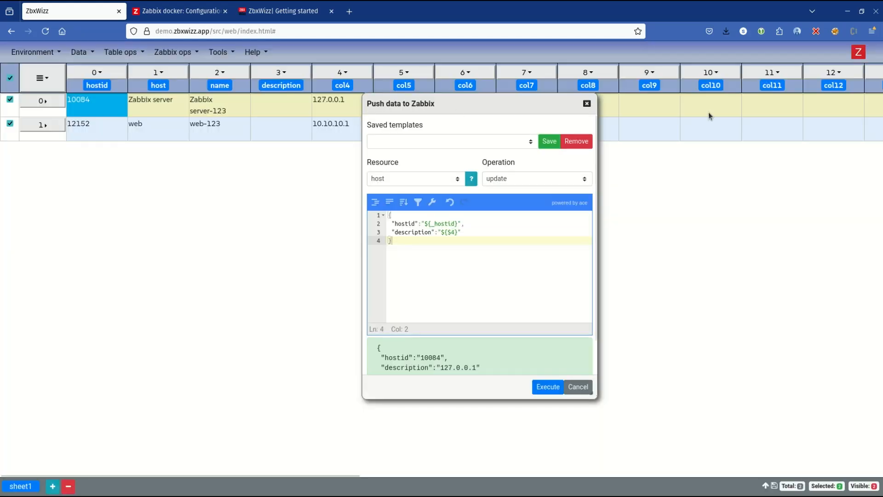
# Step: Switch to Zabbix, refresh the host list, check the description of host web-123 and close it without changes
pyautogui.click(190, 14)
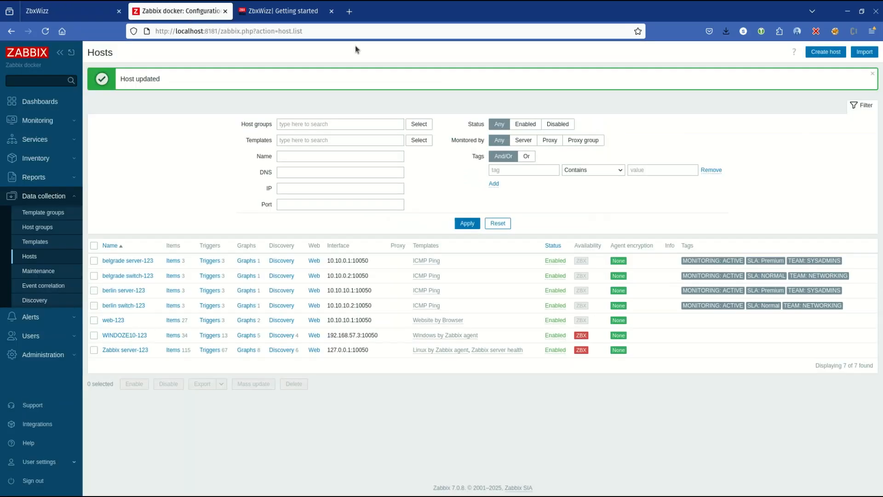
pyautogui.click(468, 224)
pyautogui.click(114, 288)
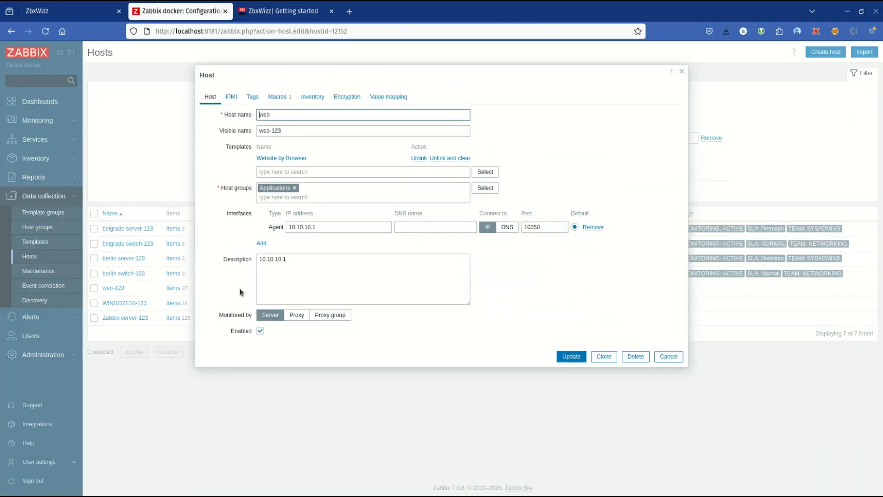
pyautogui.click(286, 272)
pyautogui.hotkey('ctrl', 'a')
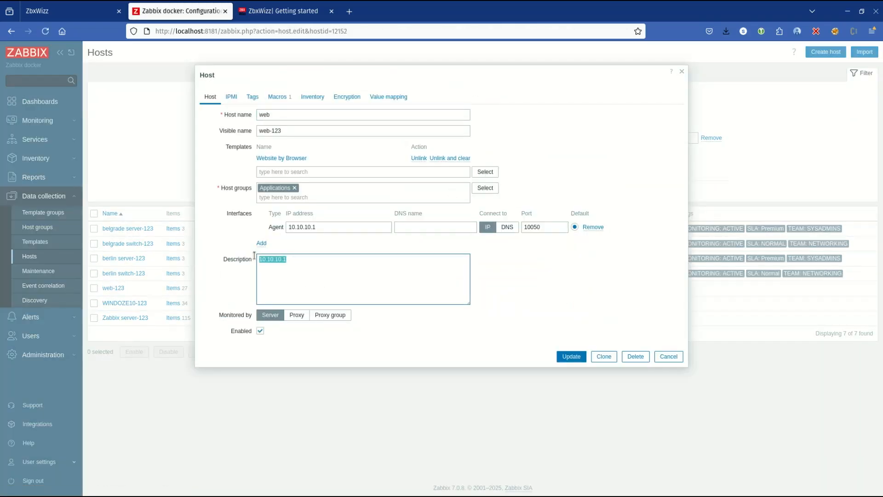
pyautogui.click(669, 357)
# Step: Return to ZbxWizz, move the push dialog away from col5 and change the description reference to $5
pyautogui.click(69, 11)
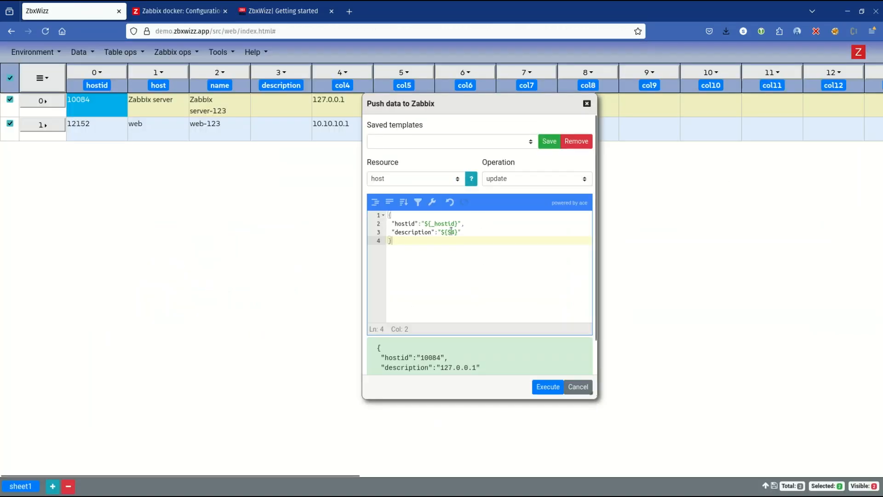
pyautogui.moveTo(457, 111); pyautogui.dragTo(602, 131)
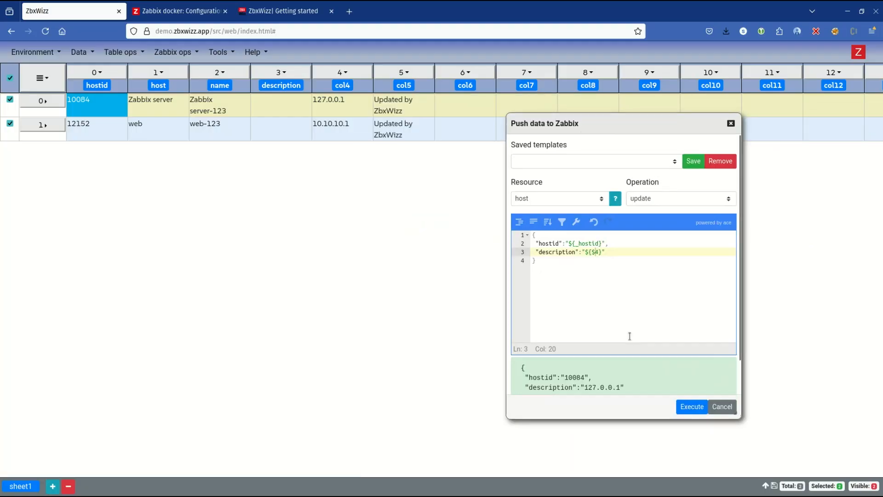
pyautogui.press('BackSpace')
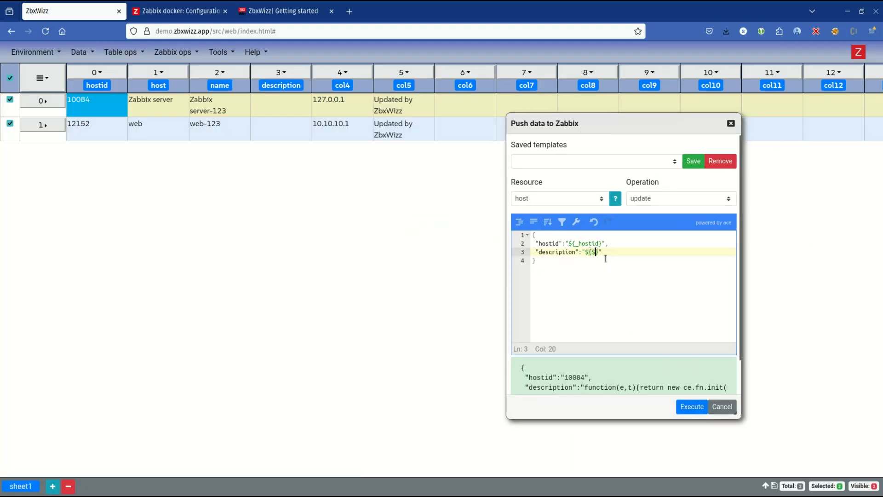
pyautogui.write('5')
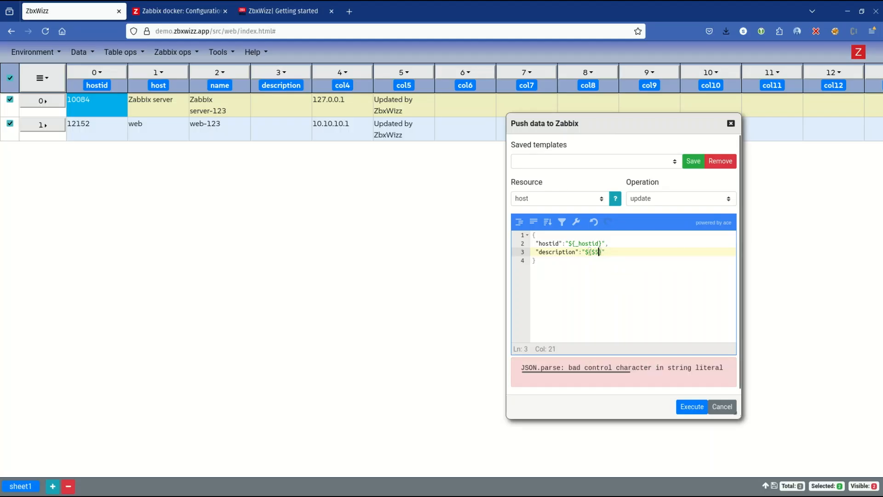
# Step: Replace the $5 reference in the description value with _col5
pyautogui.moveTo(599, 252); pyautogui.dragTo(593, 252)
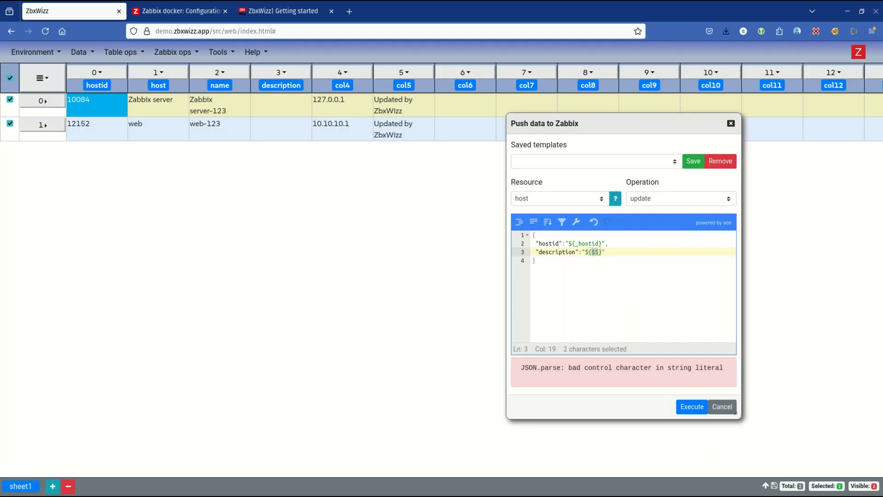
pyautogui.write('_col')
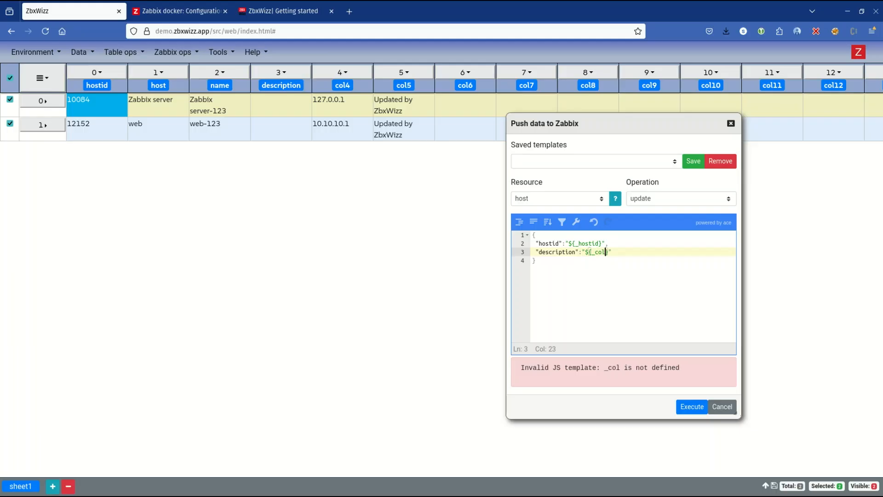
pyautogui.write('5')
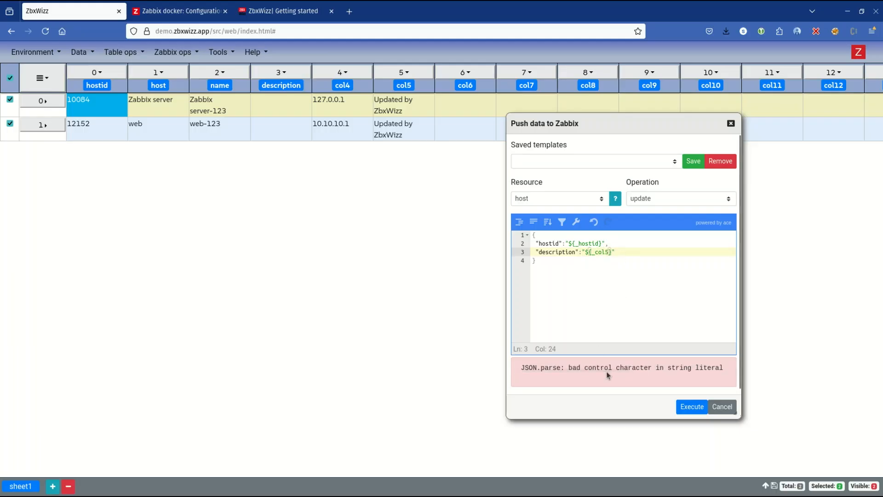
# Step: Examine the JSON parse error and the first col5 cell for the cause of the invalid push body
pyautogui.moveTo(607, 374); pyautogui.dragTo(618, 371)
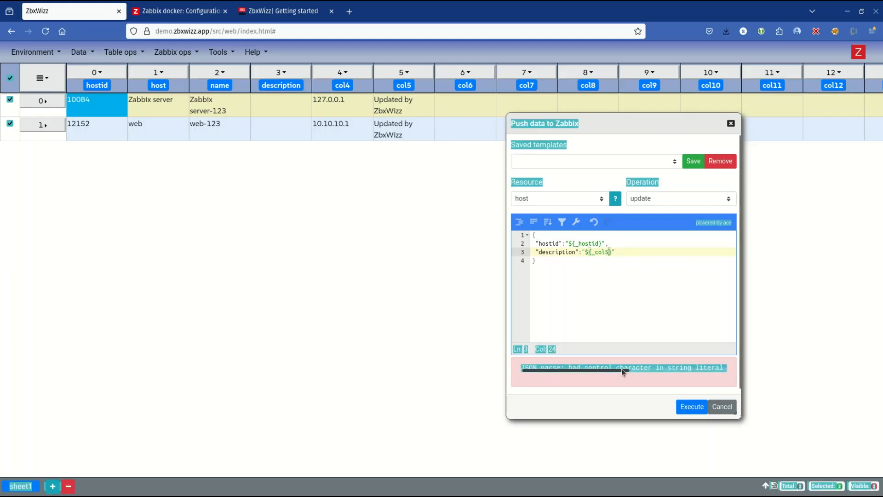
pyautogui.click(619, 243)
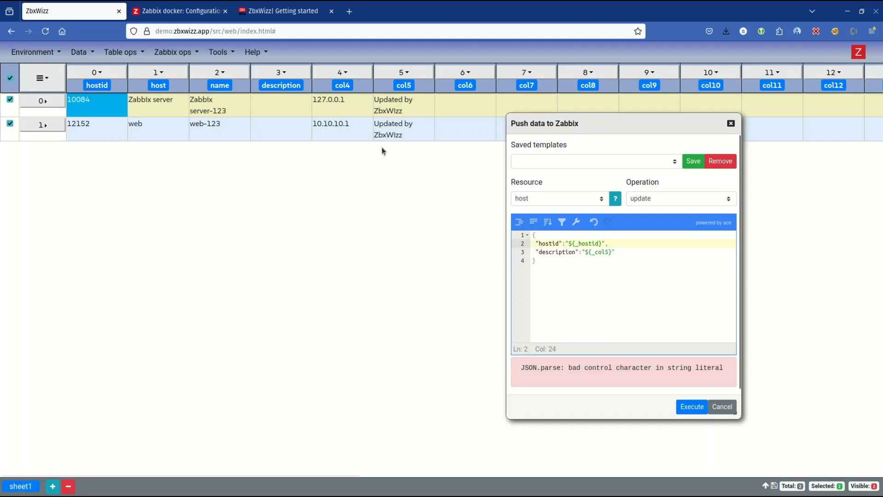
pyautogui.doubleClick(390, 109)
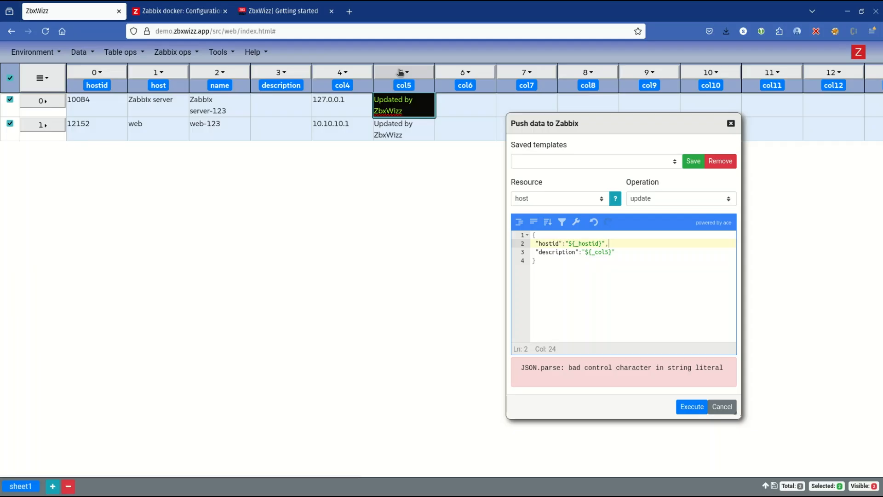
pyautogui.click(406, 231)
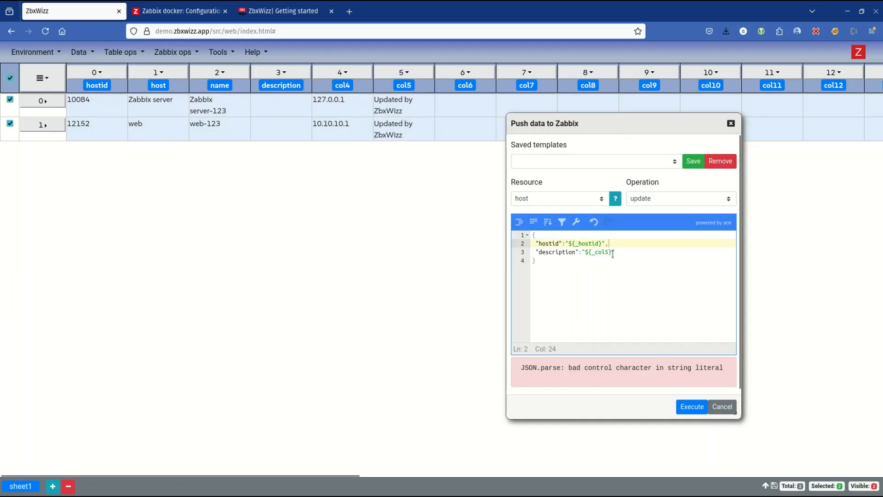
pyautogui.click(593, 252)
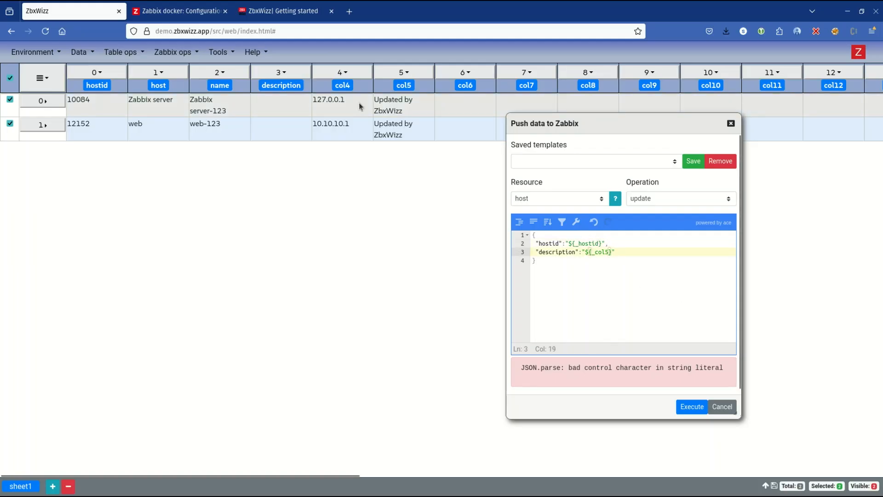
# Step: Remove the \n from col5's transform expression so it reads _description+"Updated by ZbxWizz", apply it and close the transform dialog
pyautogui.click(394, 89)
pyautogui.click(390, 205)
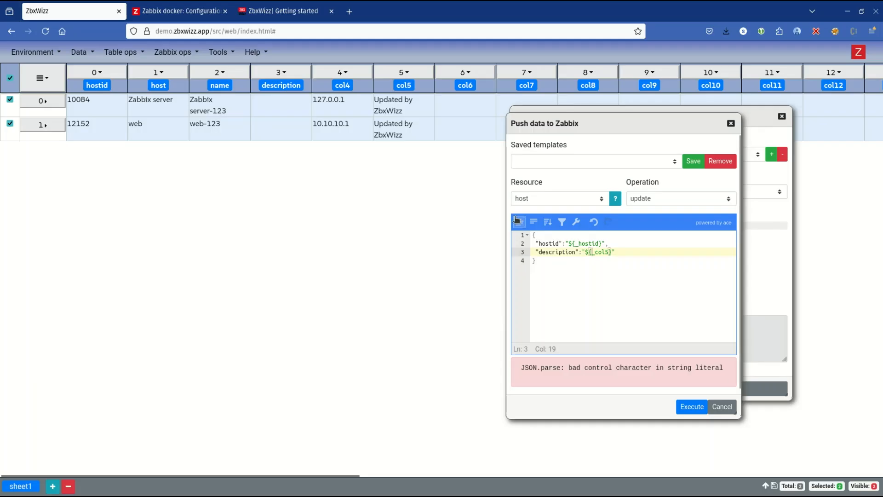
pyautogui.moveTo(666, 134); pyautogui.dragTo(252, 145)
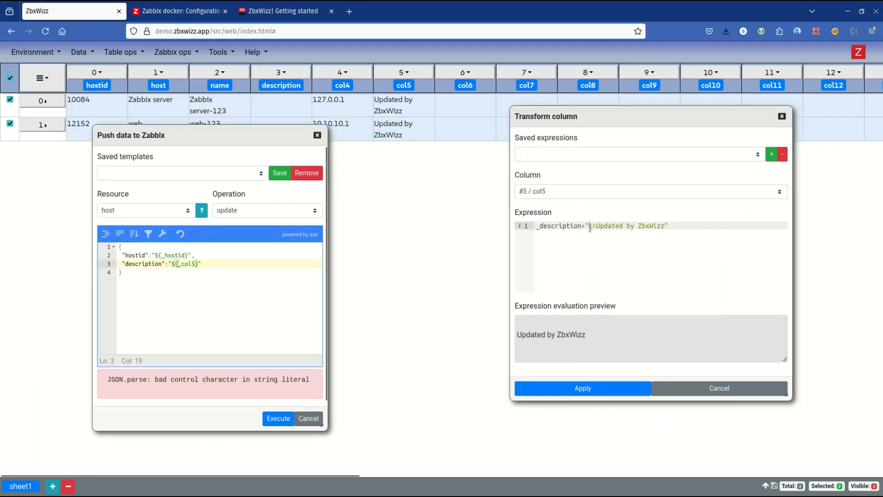
pyautogui.press('Delete')
pyautogui.press('Delete')
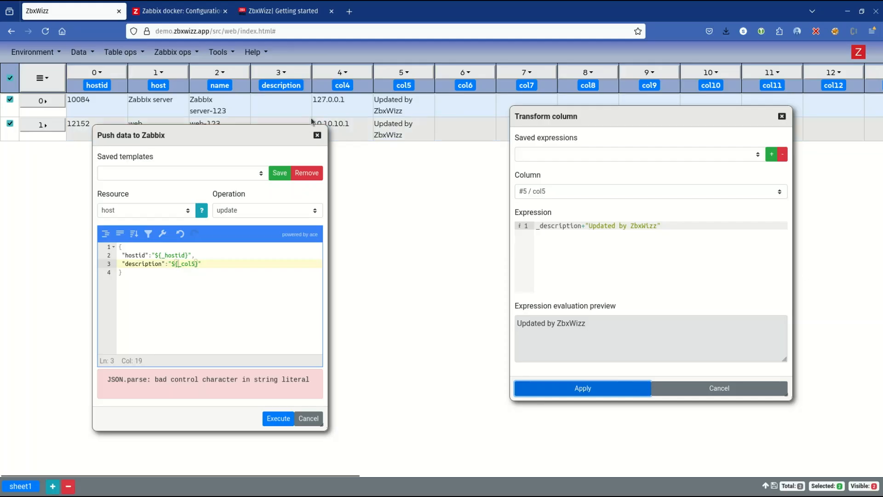
pyautogui.click(720, 389)
# Step: Re-evaluate the push body with a space after its closing brace and review the description in the JSON preview
pyautogui.moveTo(156, 136); pyautogui.dragTo(474, 148)
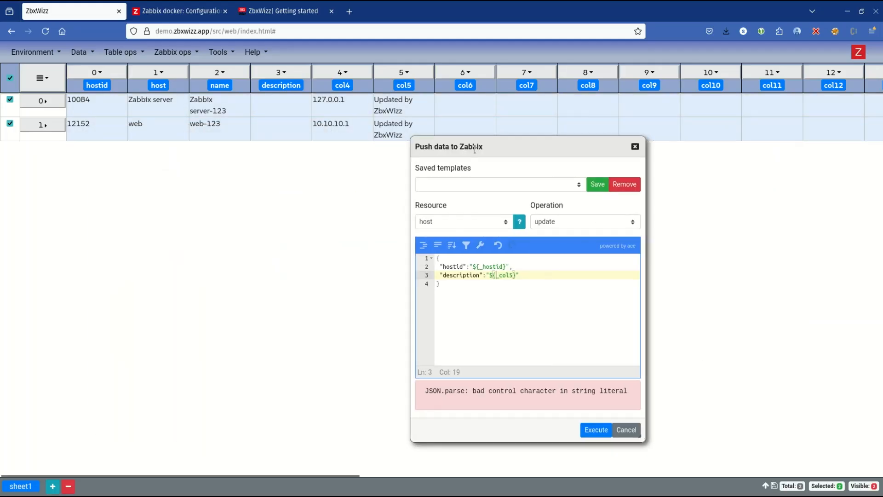
pyautogui.click(554, 301)
pyautogui.scroll(-1, 551, 400)
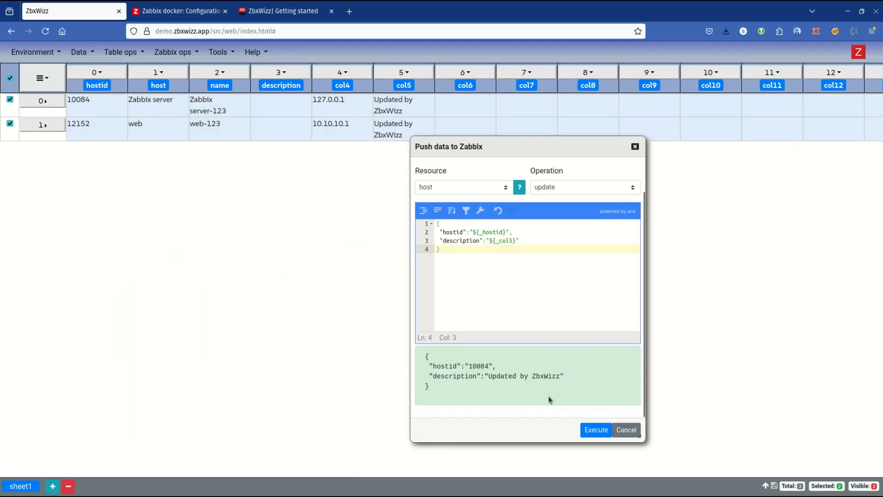
pyautogui.moveTo(488, 376); pyautogui.dragTo(547, 376)
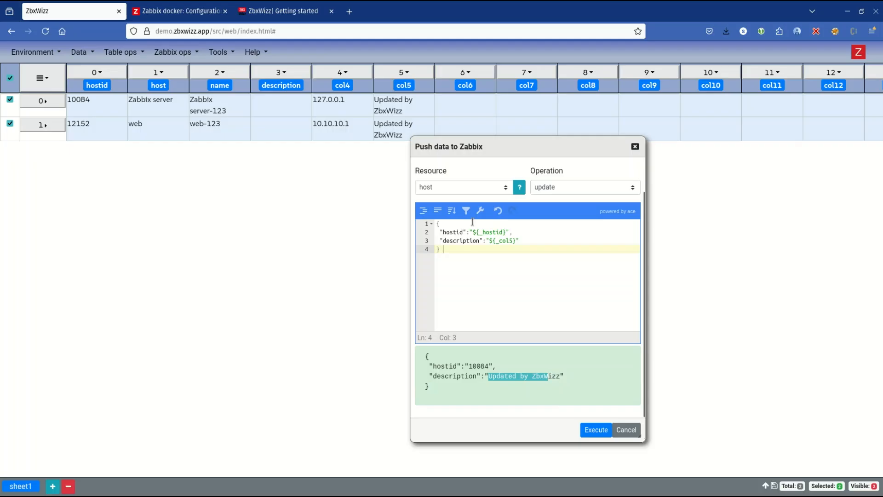
# Step: Insert a line break before ${_col5} inside the description value and remove it again
pyautogui.click(491, 242)
pyautogui.press('Return')
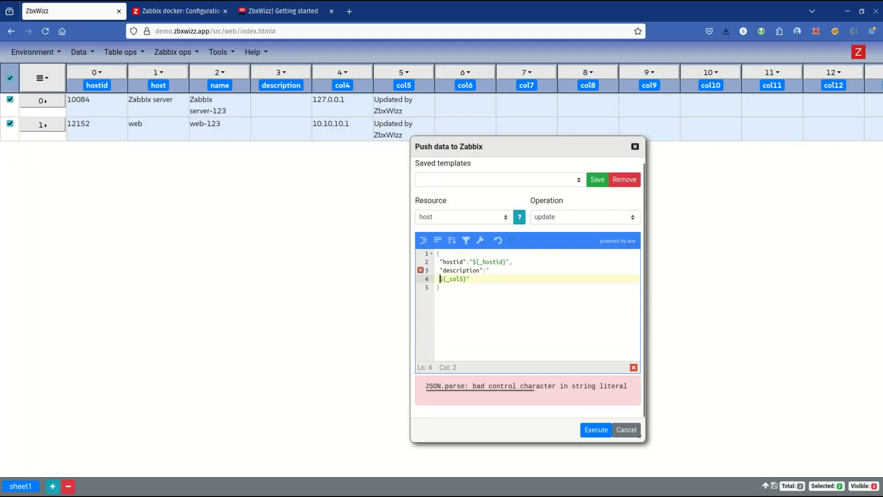
pyautogui.press('BackSpace')
pyautogui.press('BackSpace')
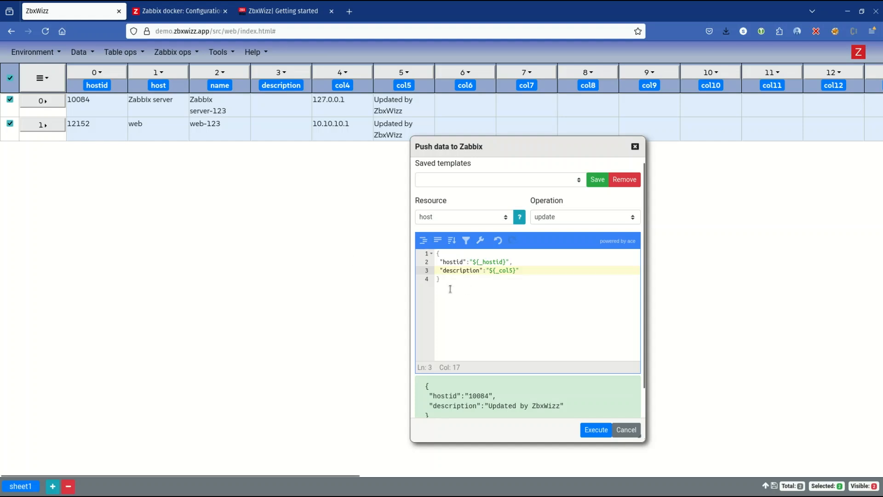
# Step: Try \n and the escaped \\n before ${_col5} in the push body's description value, and remove the added characters again
pyautogui.write('\\n')
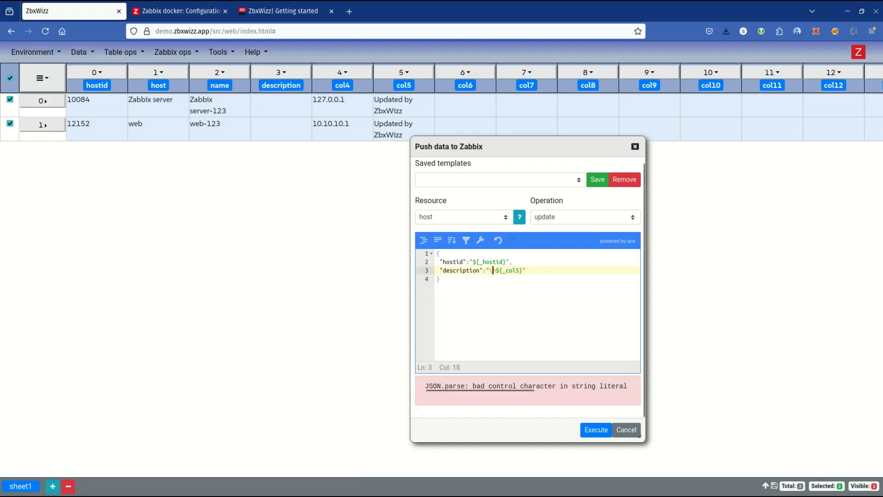
pyautogui.press('Left')
pyautogui.write('\\')
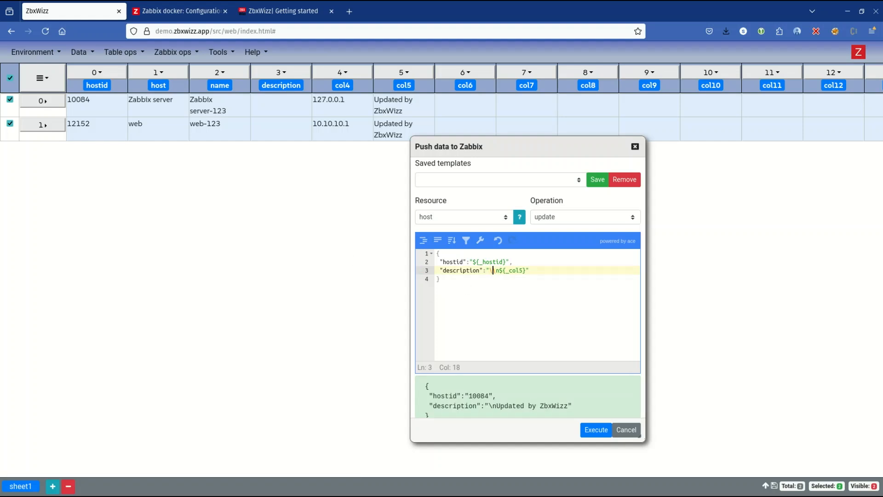
pyautogui.press('Delete')
pyautogui.press('Delete')
pyautogui.press('Delete')
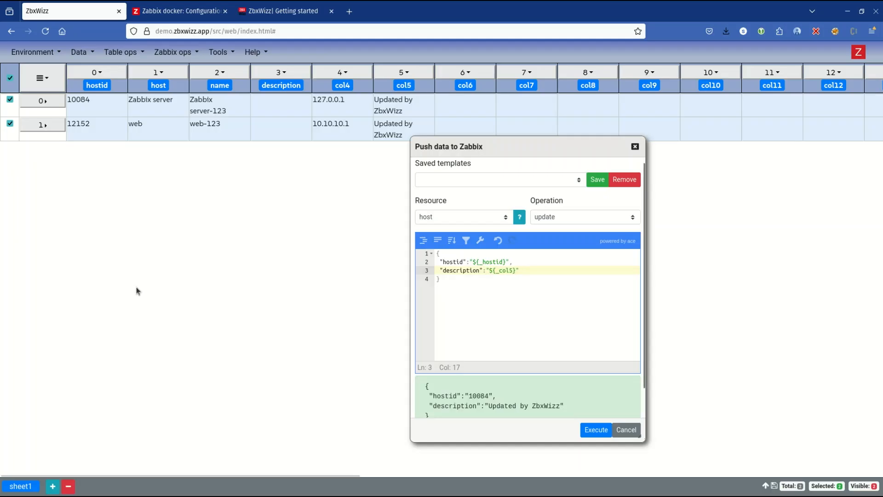
# Step: Execute and confirm the host description update, and check the description of host web-123 in the Zabbix frontend without changing it
pyautogui.click(595, 429)
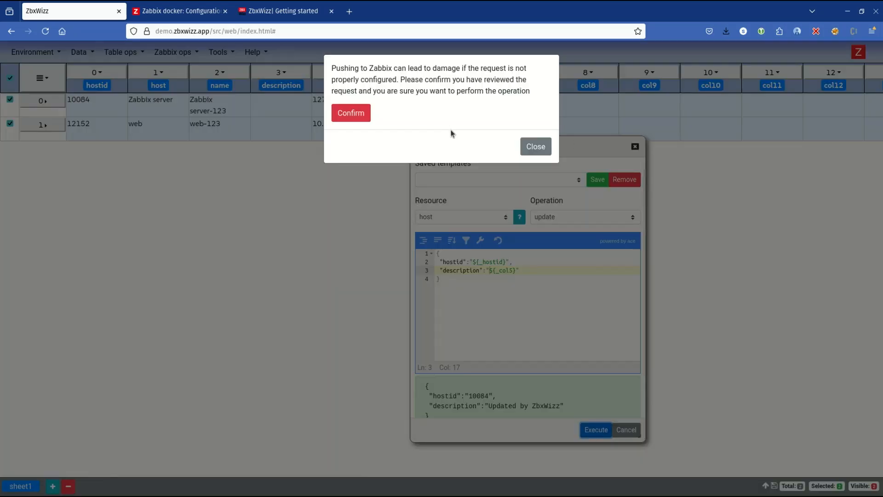
pyautogui.click(338, 112)
pyautogui.click(195, 6)
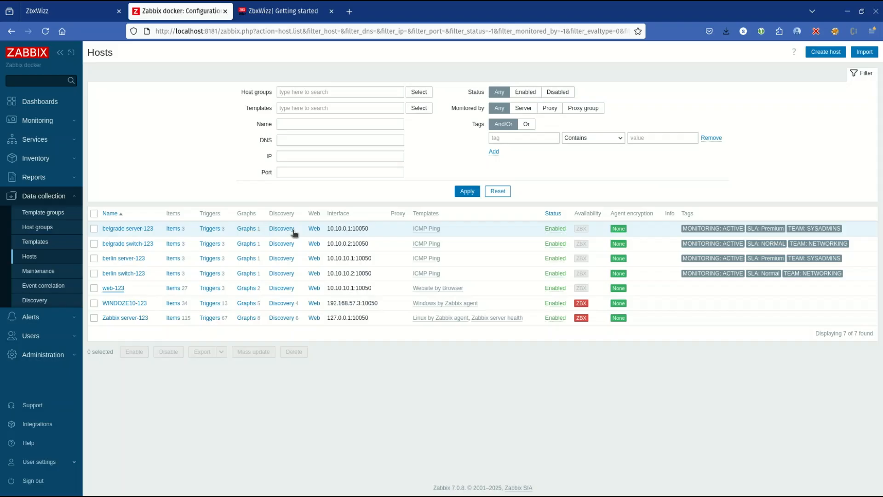
pyautogui.click(114, 288)
pyautogui.moveTo(339, 262); pyautogui.dragTo(232, 253)
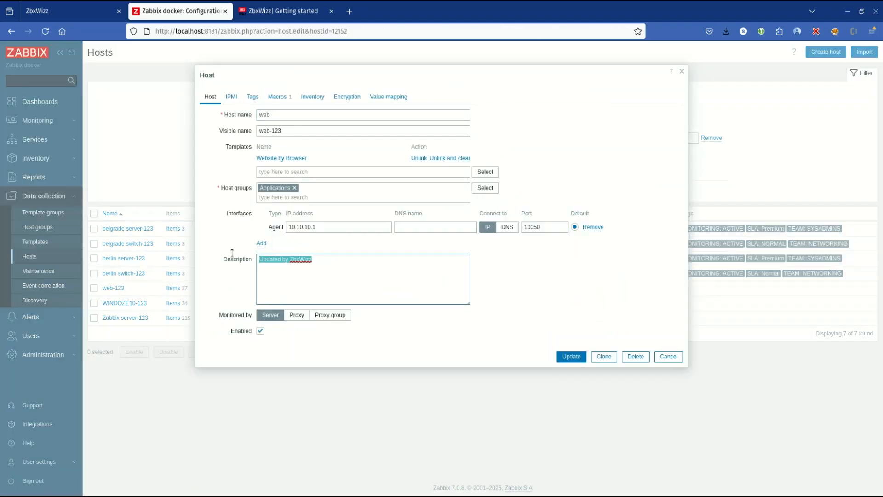
pyautogui.click(667, 356)
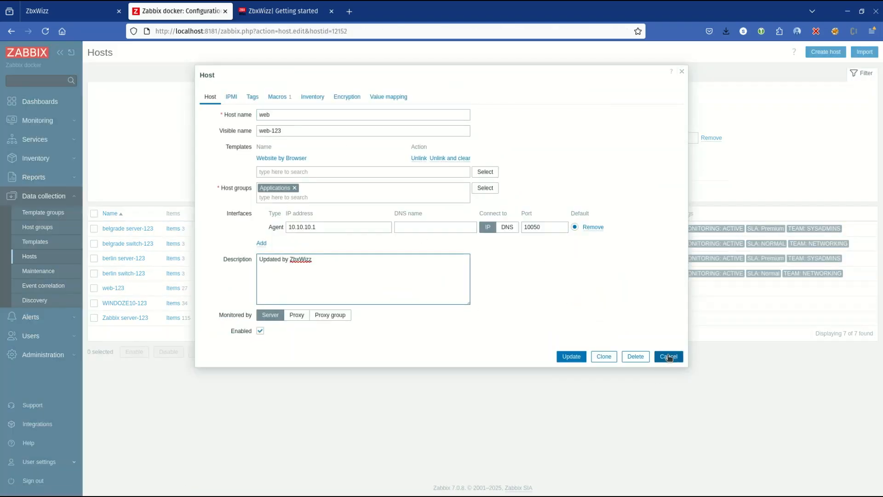
# Step: Switch back to ZbxWizz, move the push dialog aside and close it without executing another update
pyautogui.click(83, 5)
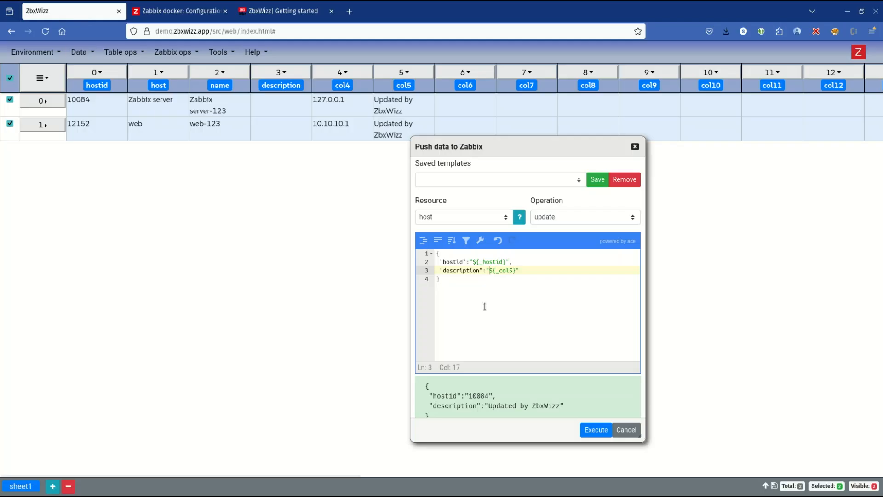
pyautogui.moveTo(542, 150); pyautogui.dragTo(354, 106)
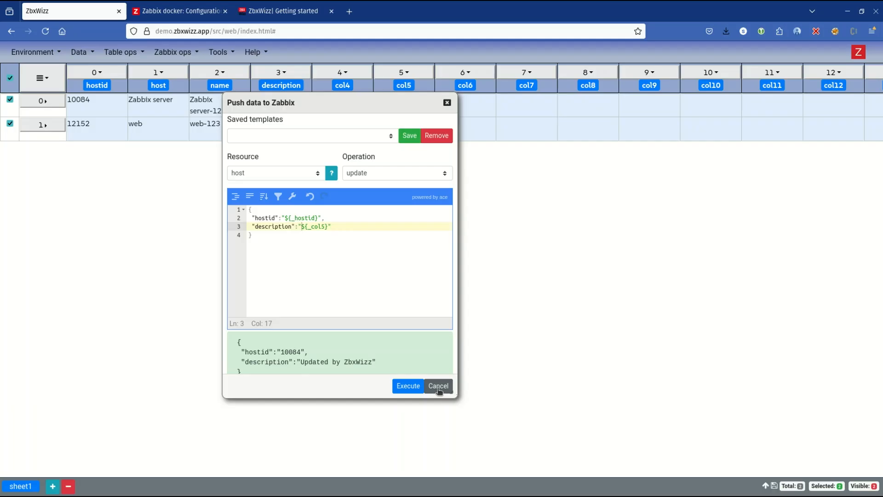
pyautogui.click(439, 389)
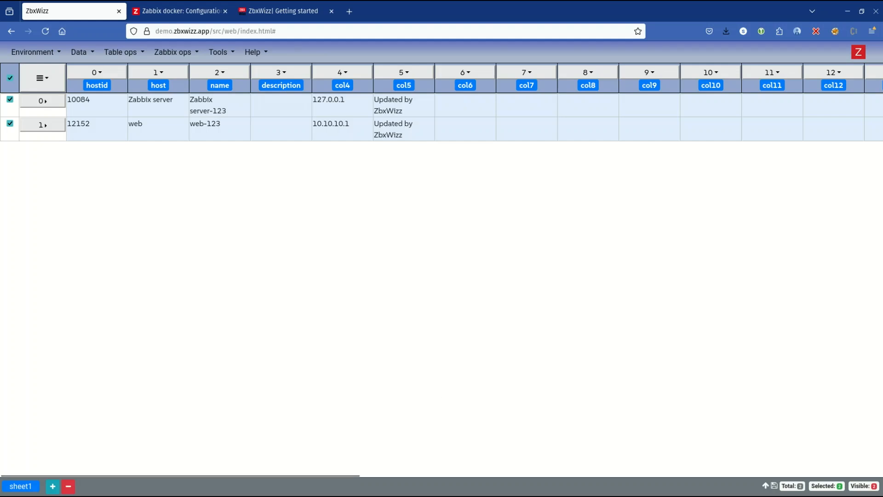